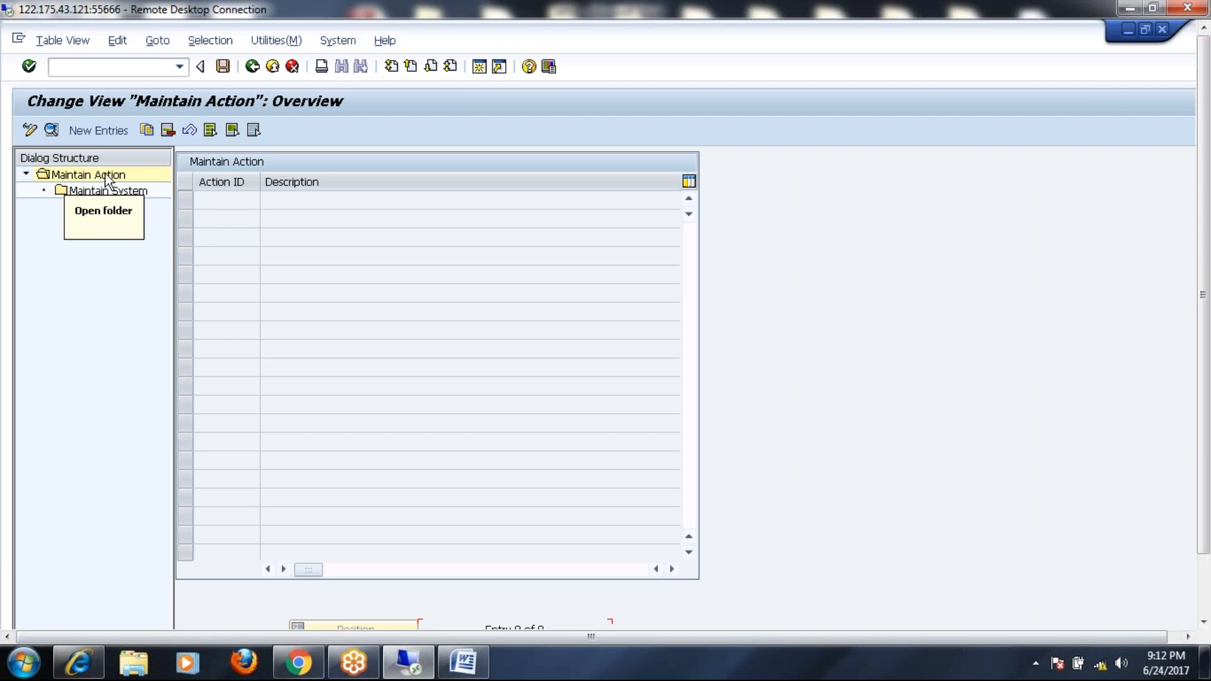
Step: Start a new Maintain Action entry and open a blank workbook in Microsoft Excel
click(100, 131)
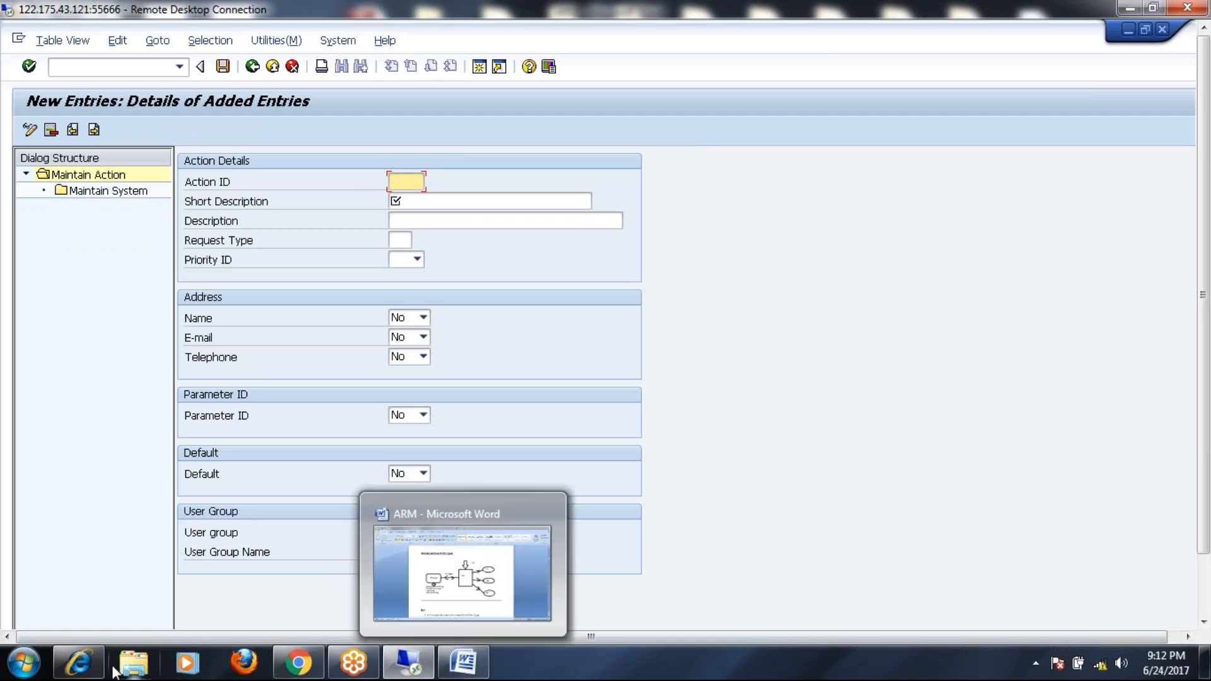
click(24, 662)
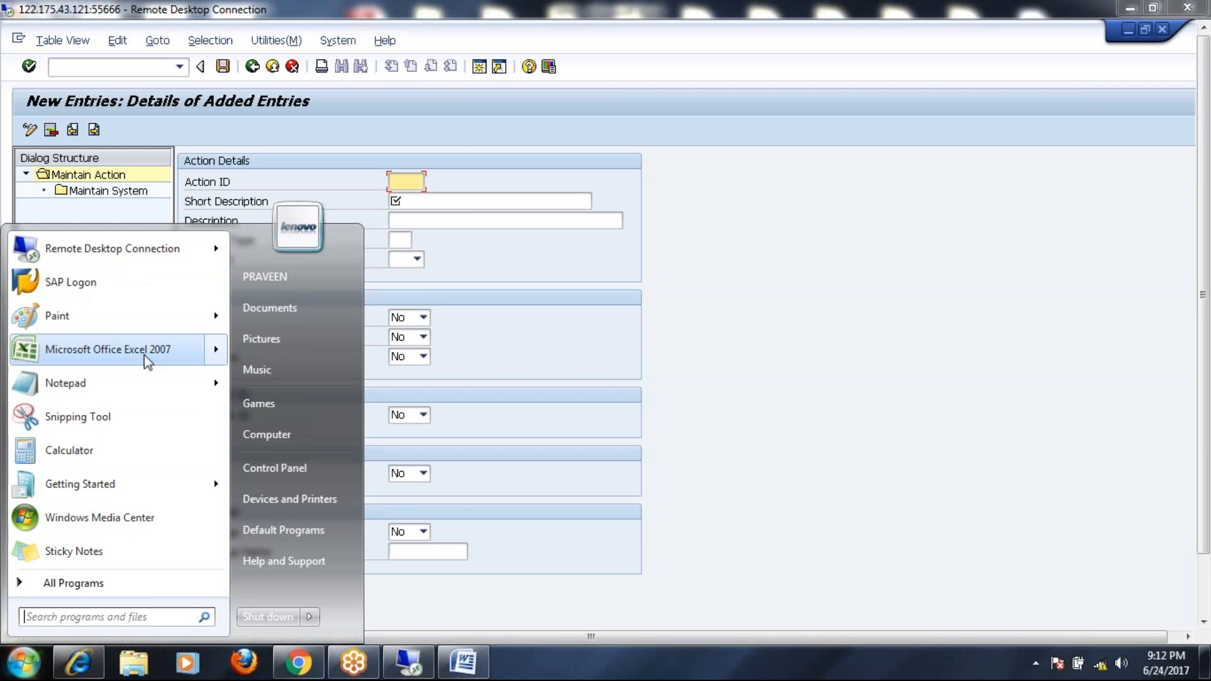
click(123, 350)
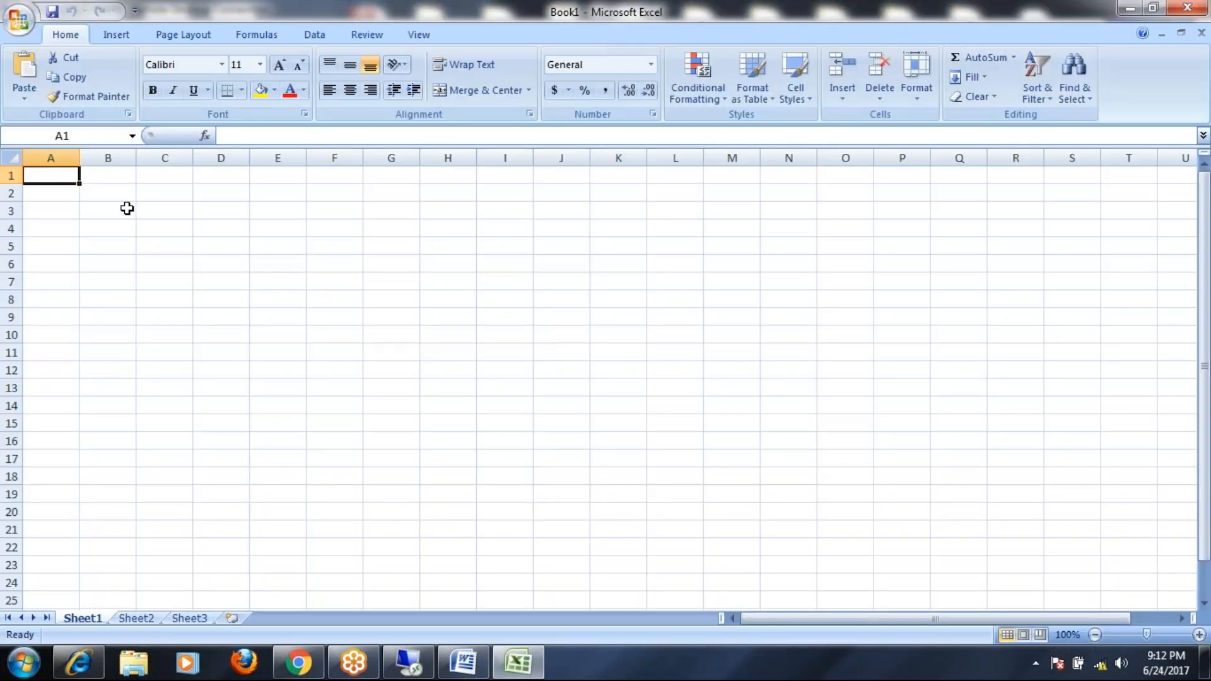
Step: Enter the heading Action in A1 and list action 1 as NEW HR MASTER RECORD in row 2
text(Action)
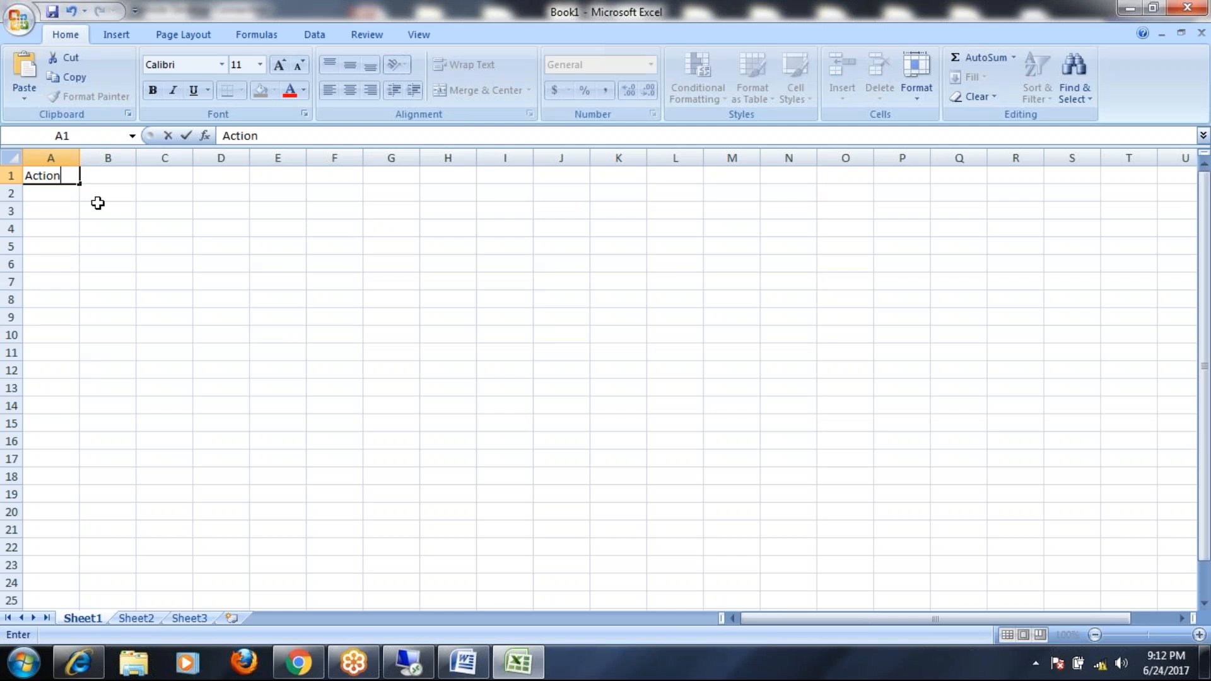
click(59, 194)
text(1)
click(98, 192)
text(NEW)
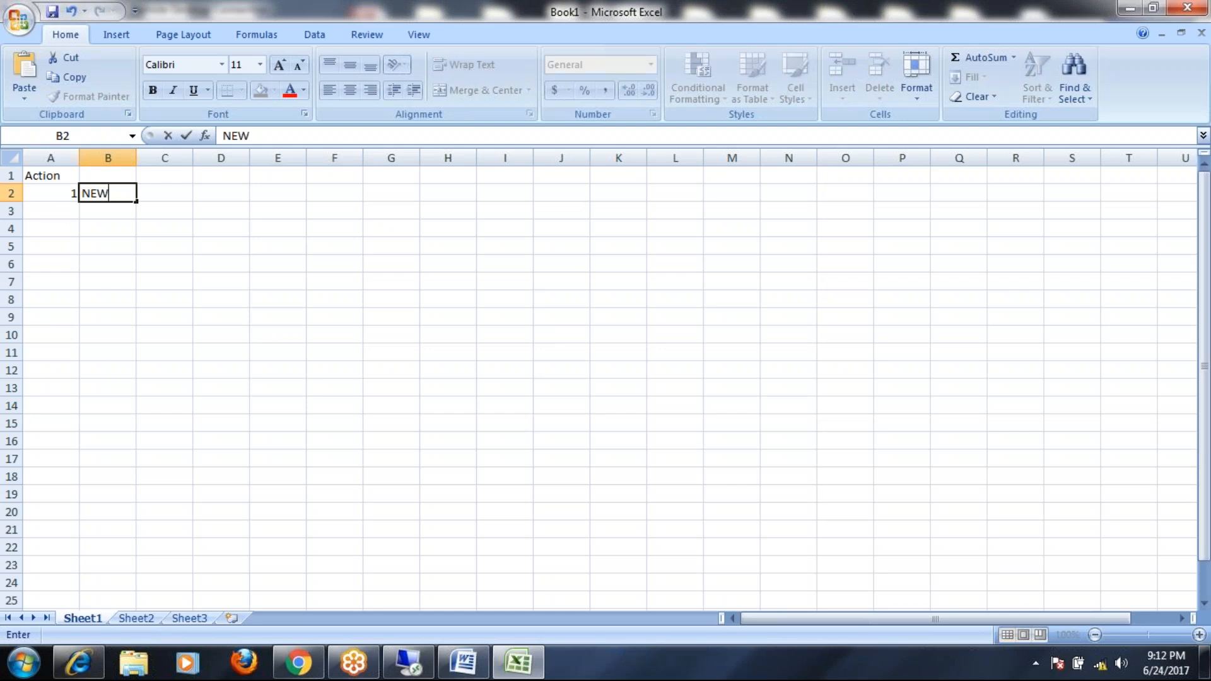
text( HR MASTER RECORD)
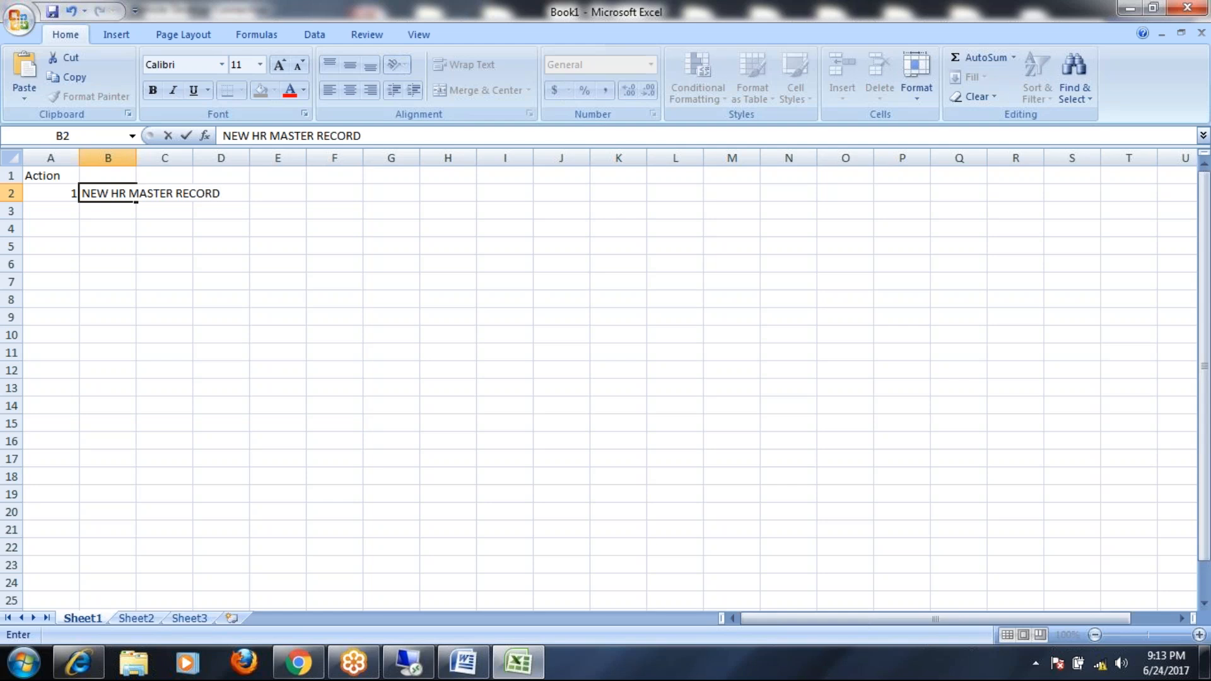
Step: Add action 2 to row 3 of the list with the description Change Record
click(124, 241)
click(61, 210)
text(2)
click(108, 212)
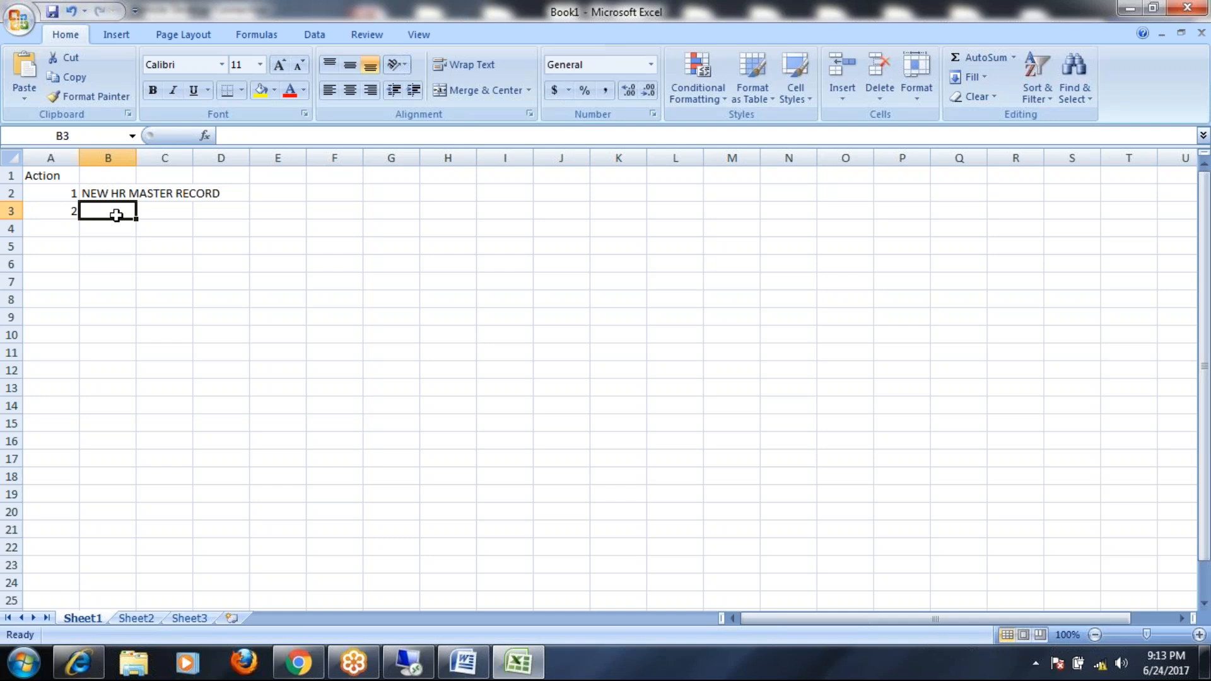
text(Change )
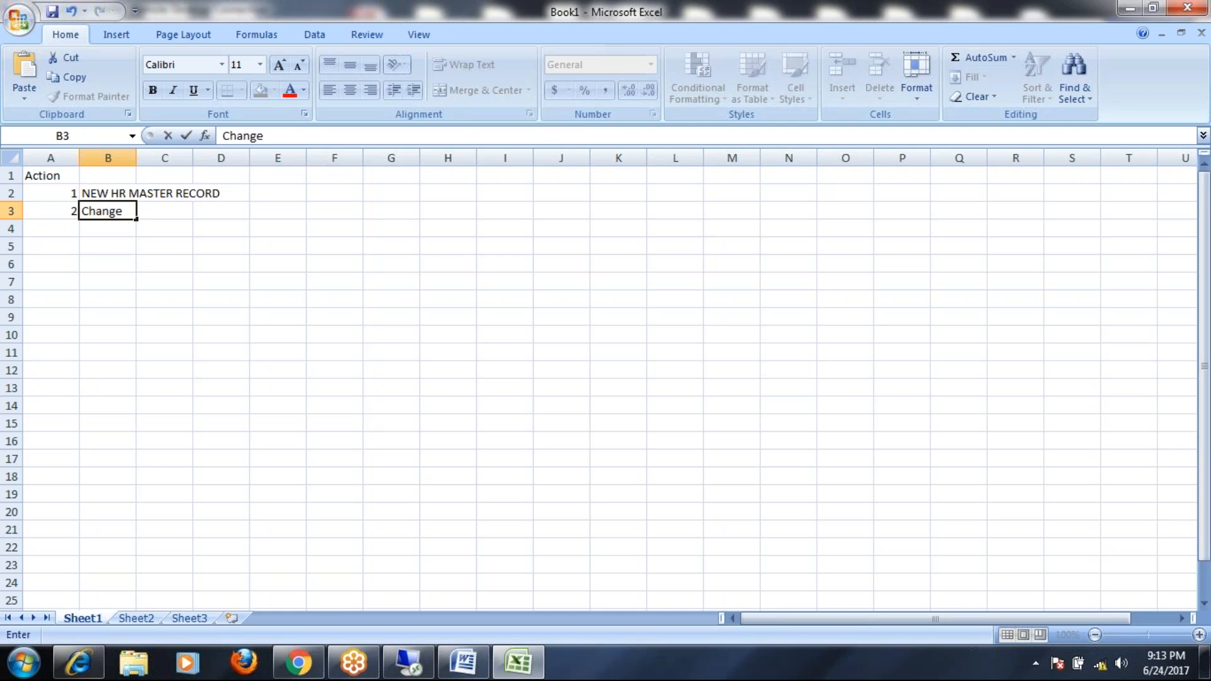
text(Record)
Step: Add action 3 to row 4 of the list with the description DELETE RECORD
click(69, 228)
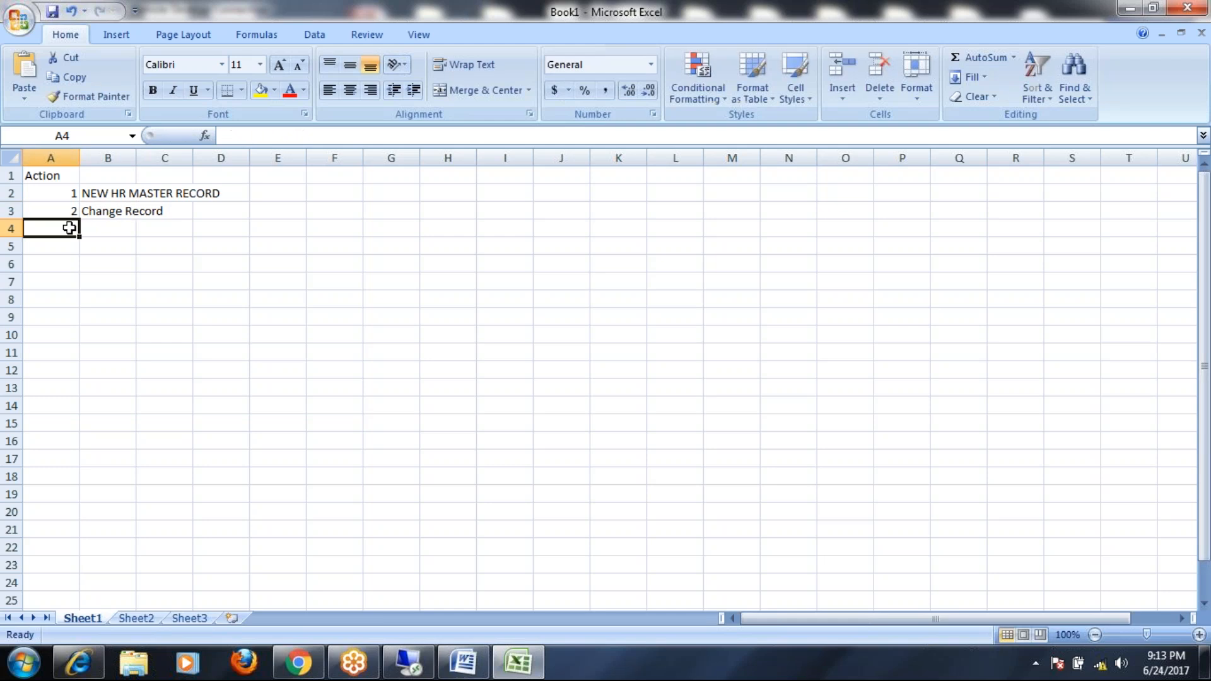
text(3)
click(115, 230)
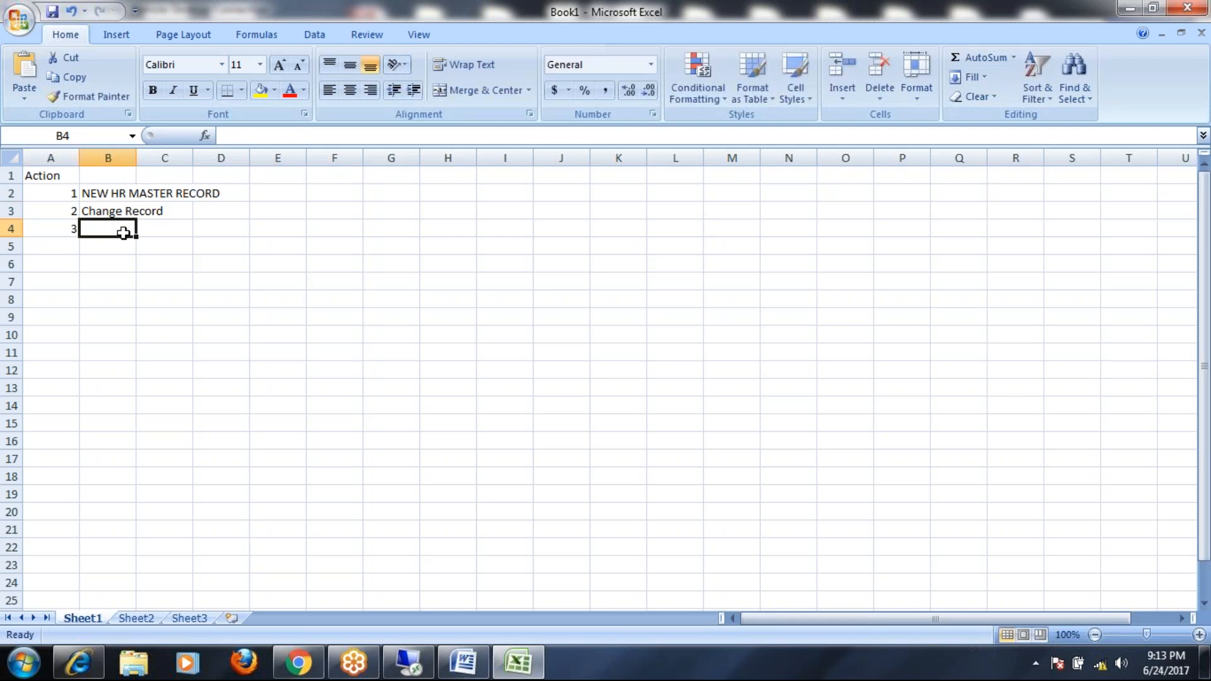
text(DELETE RECORD)
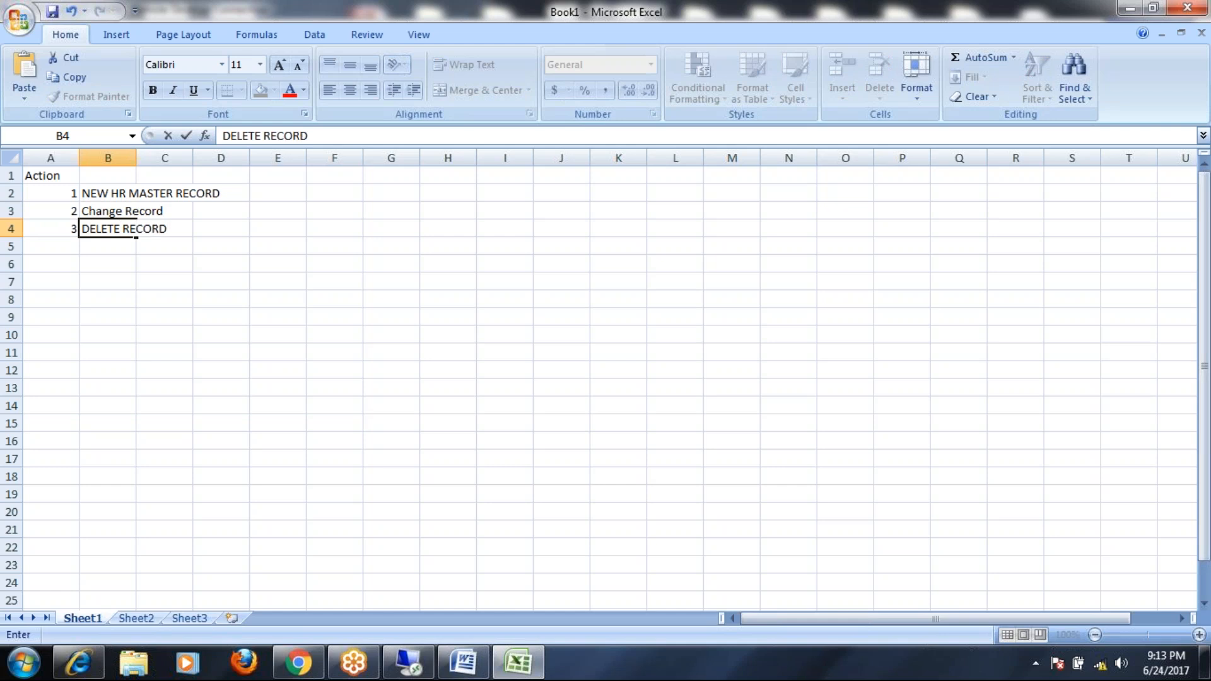
click(153, 247)
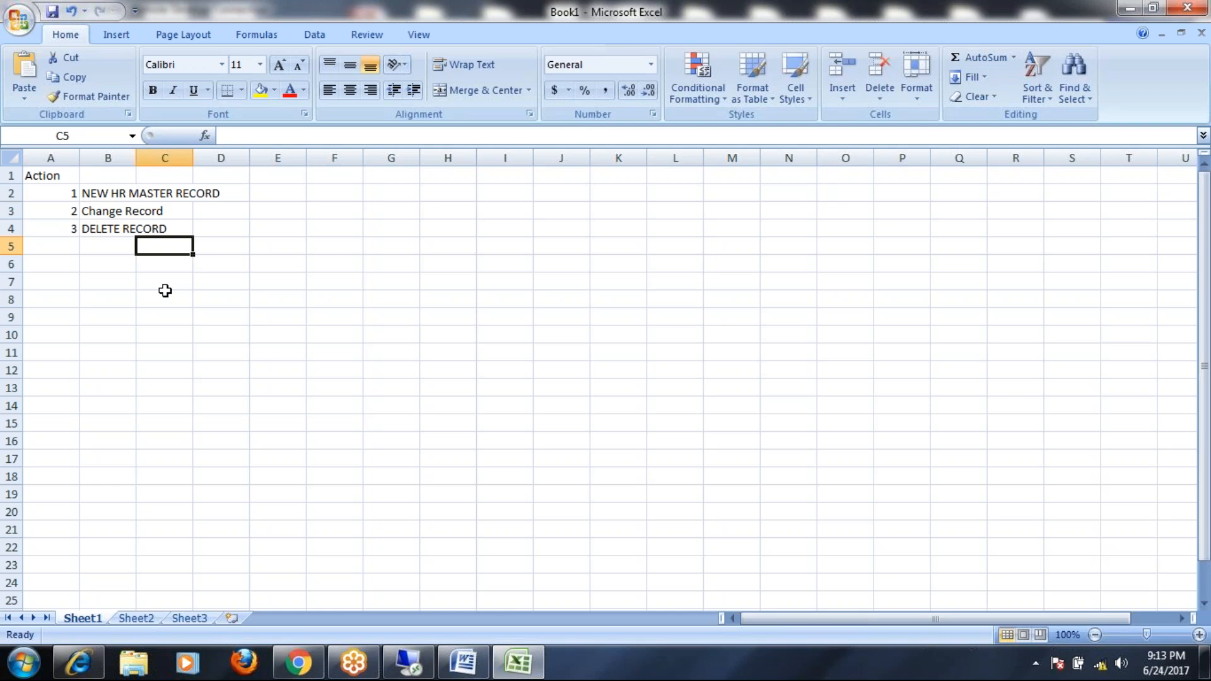
Step: Switch to the SAP session and give the new entry Action ID 1 and request type 001 (New Account)
key(alt+Tab)
click(400, 187)
text(1)
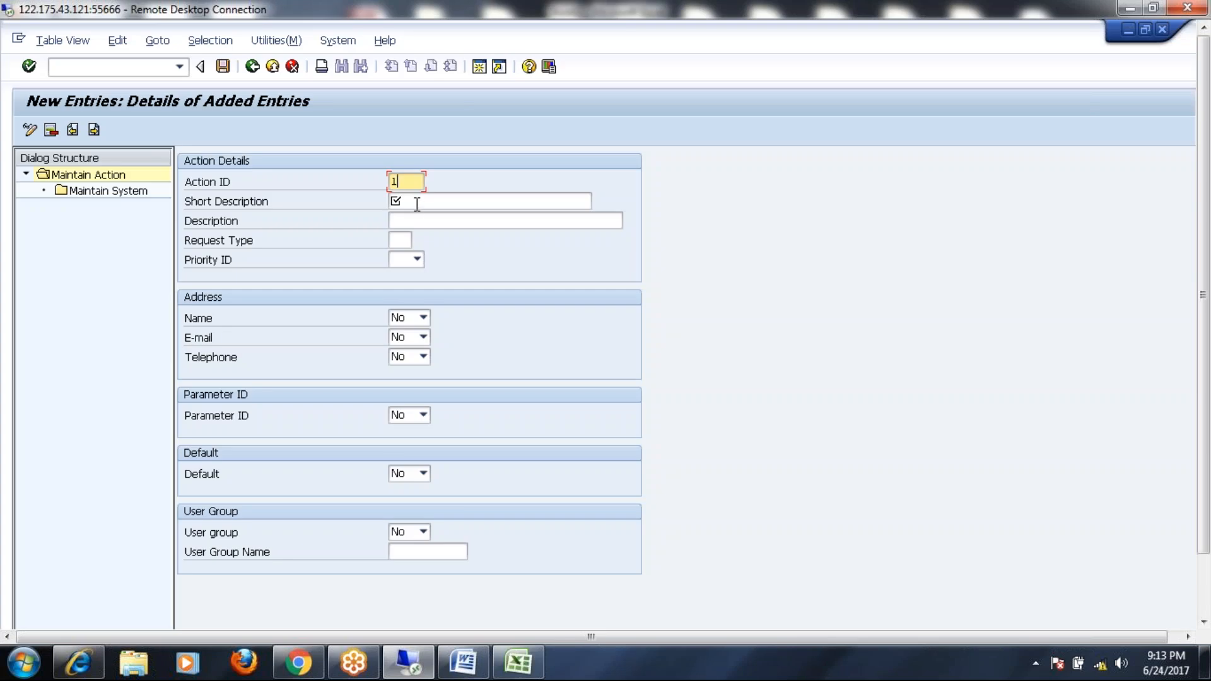
click(400, 239)
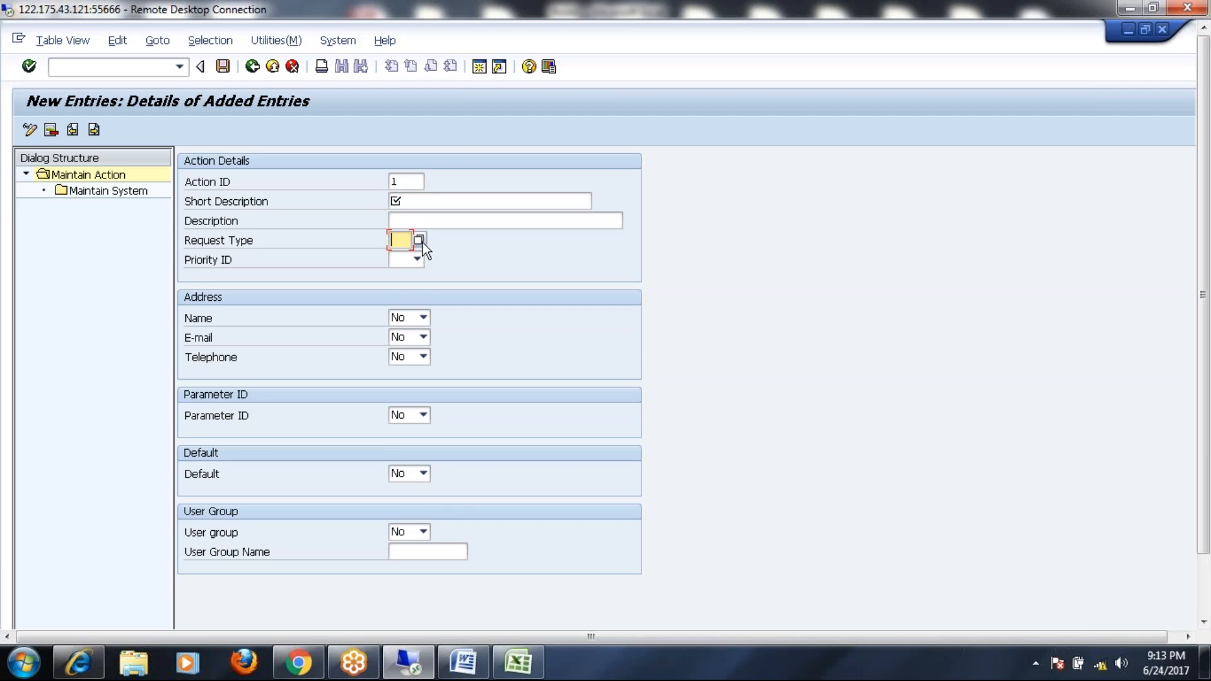
click(419, 241)
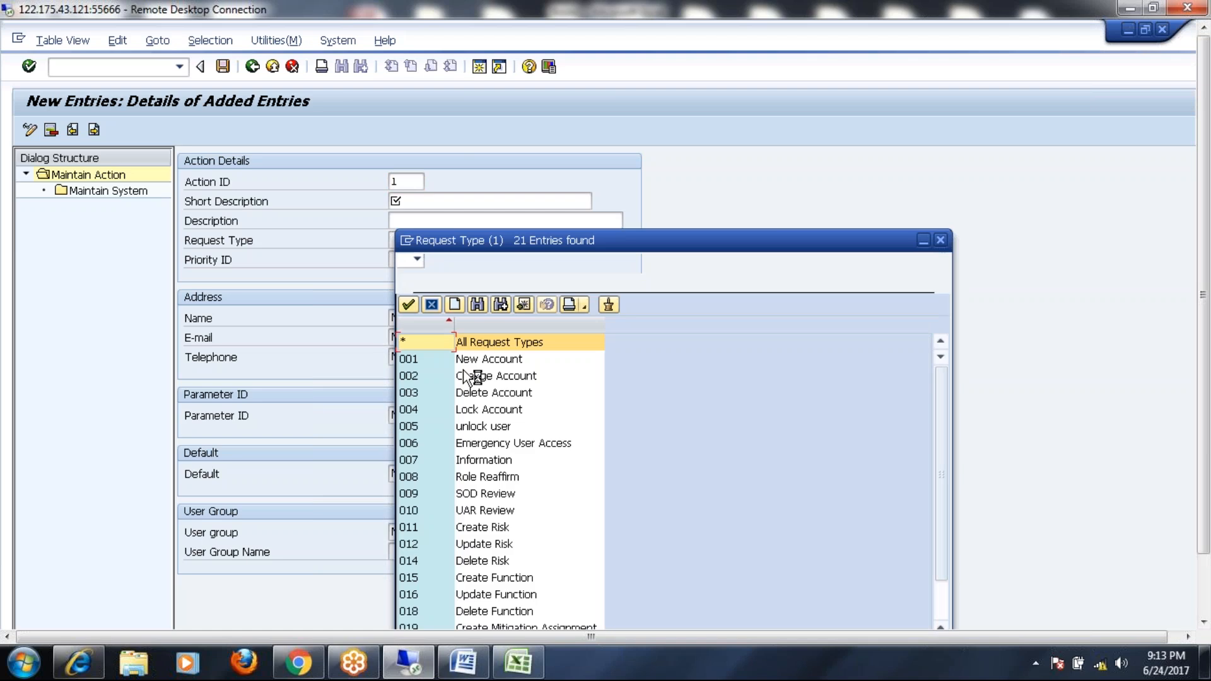
double_click(421, 362)
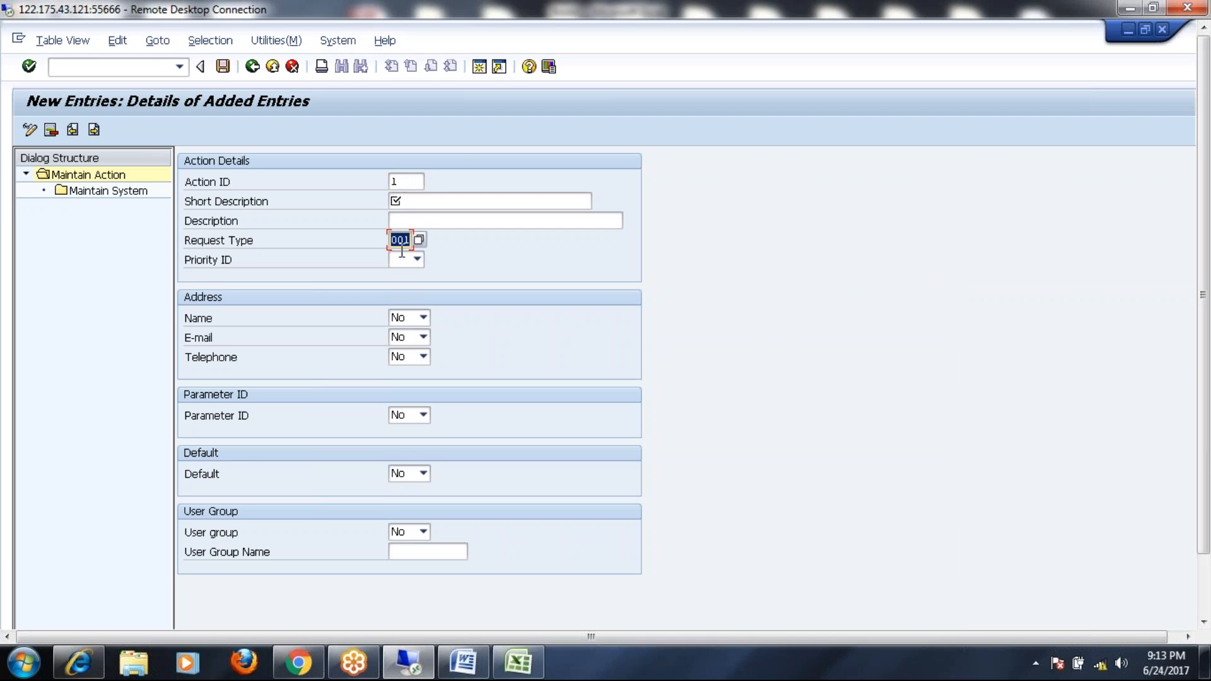
Step: Review actions 2 and 3 in the Excel list, and return to the SAP entry to select Maintain System
key(alt+Tab)
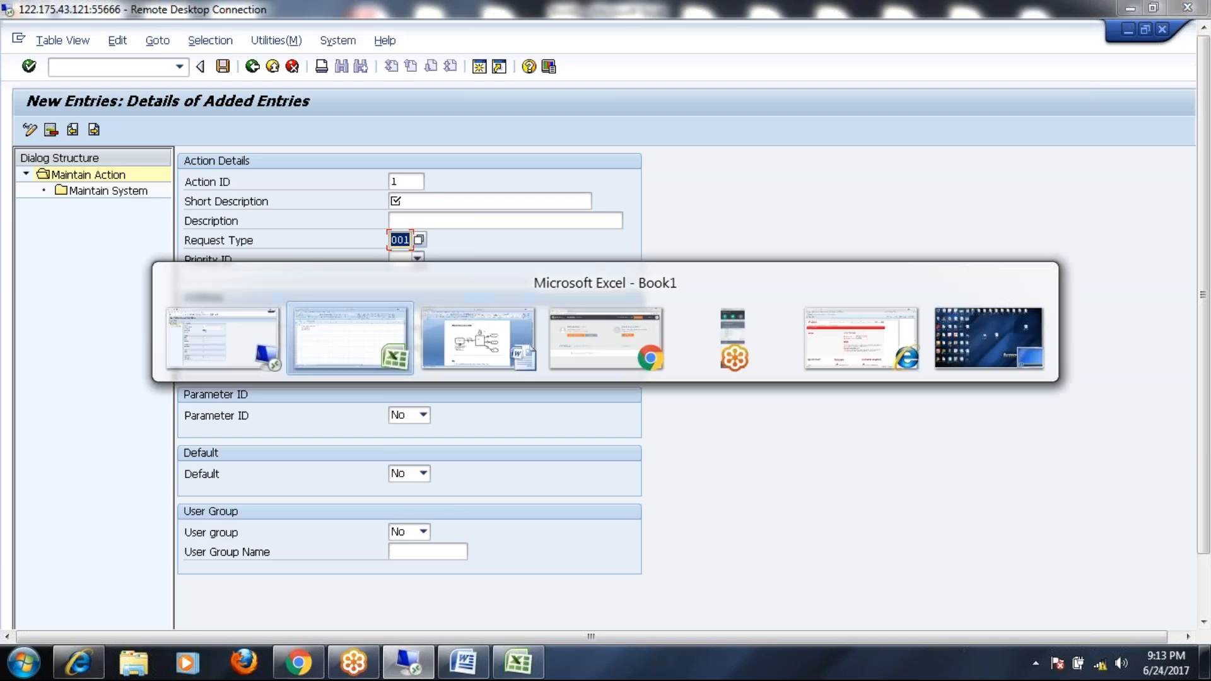
click(98, 211)
key(alt+Tab)
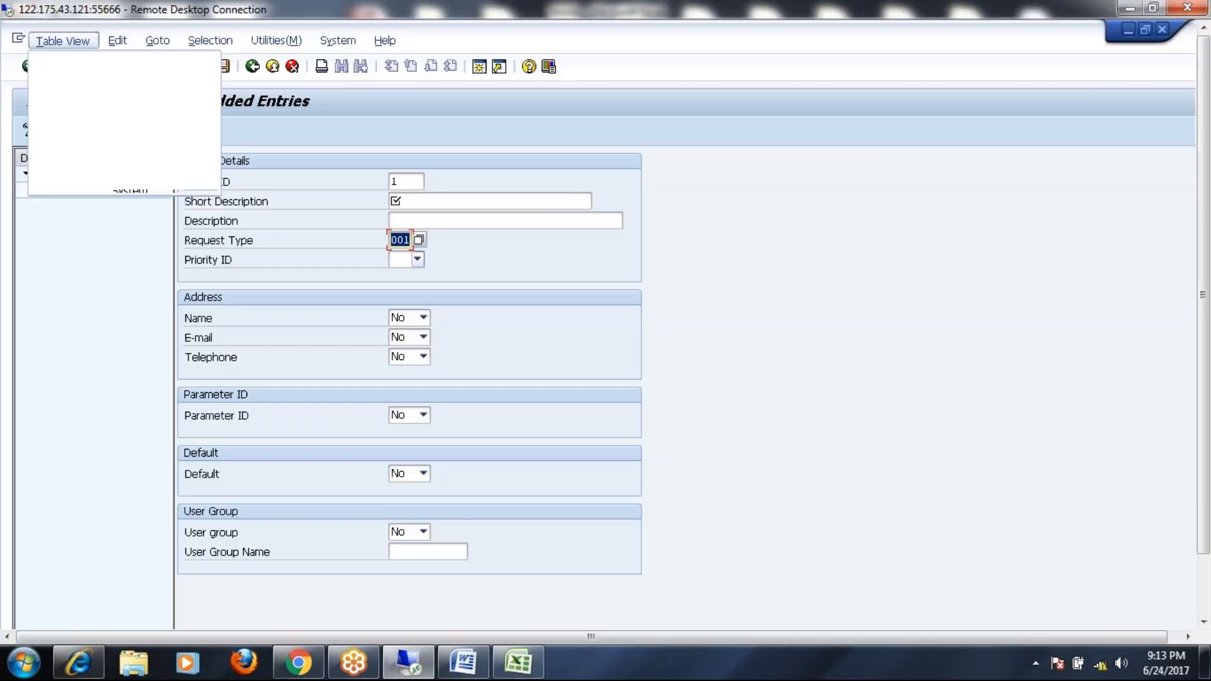
key(alt+Tab)
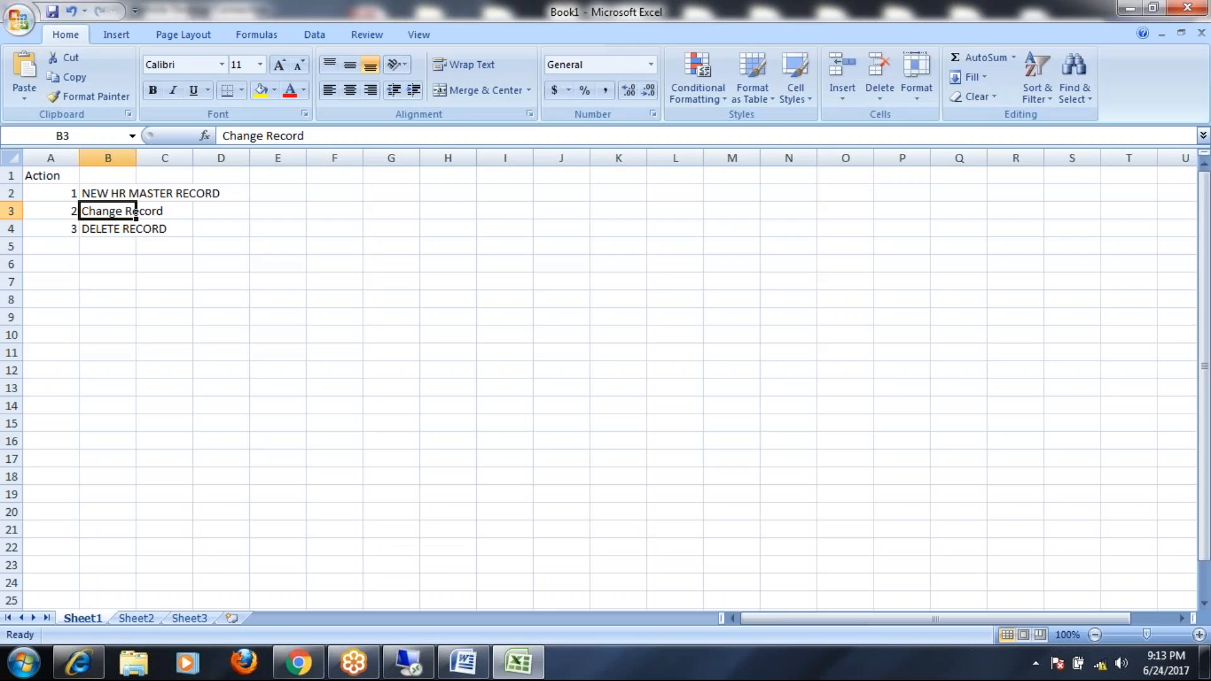
click(70, 231)
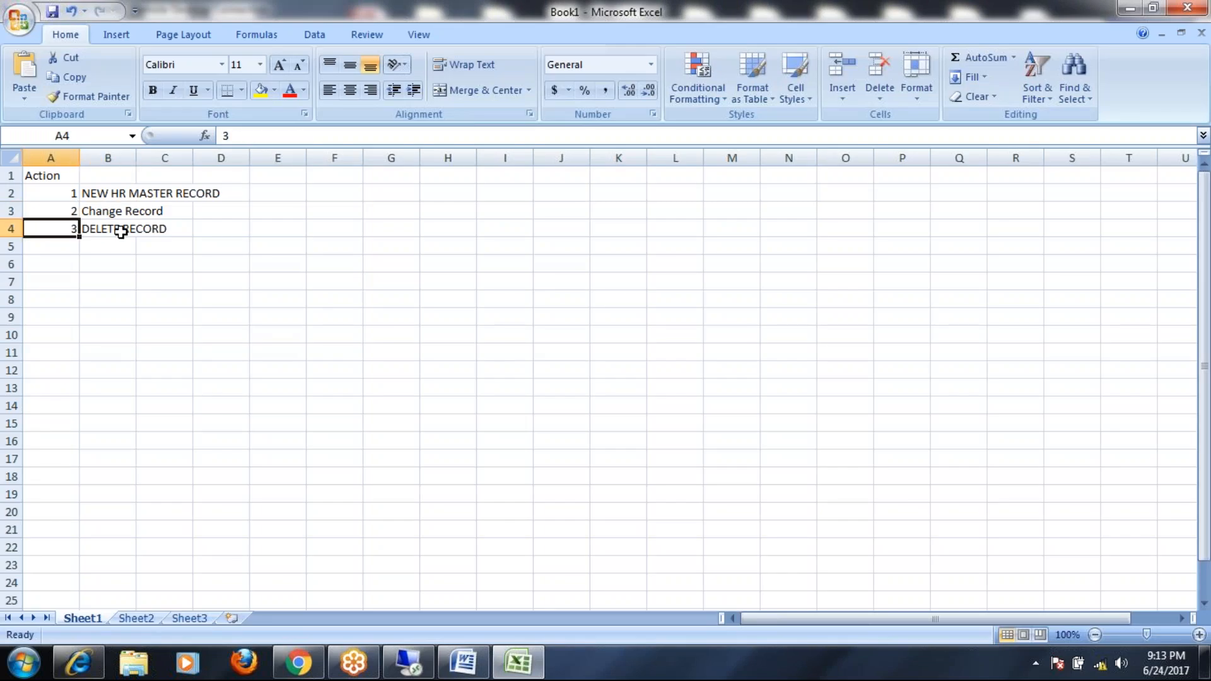
key(alt+Tab)
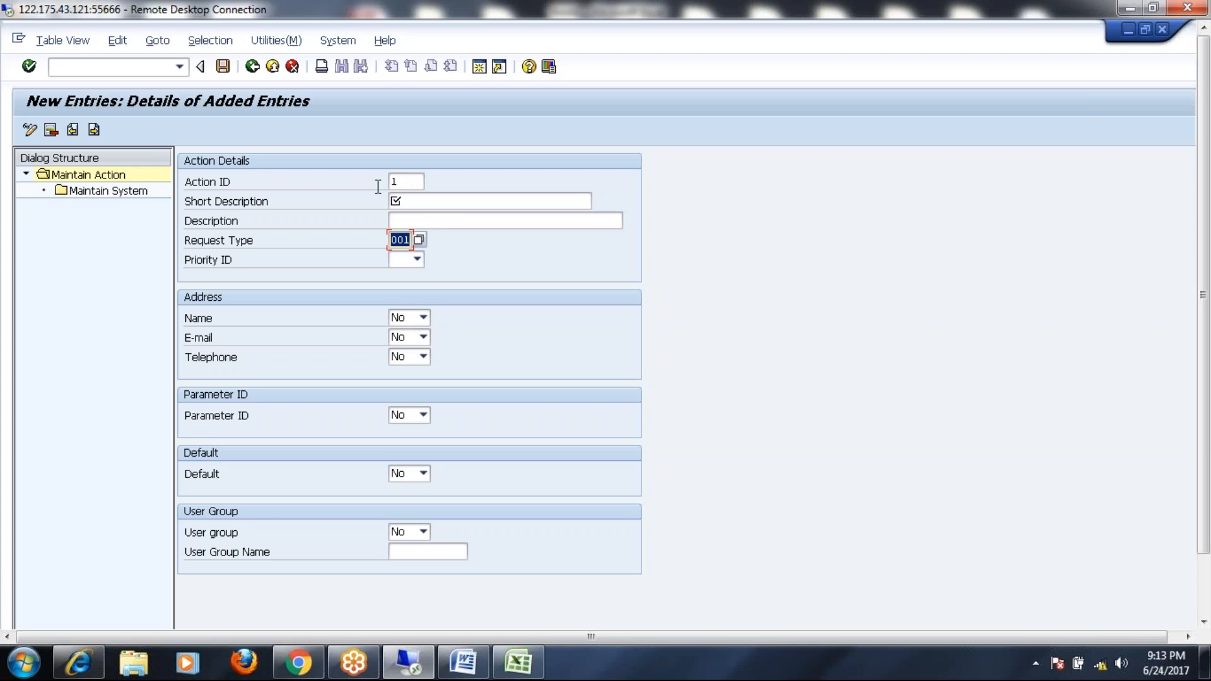
click(98, 193)
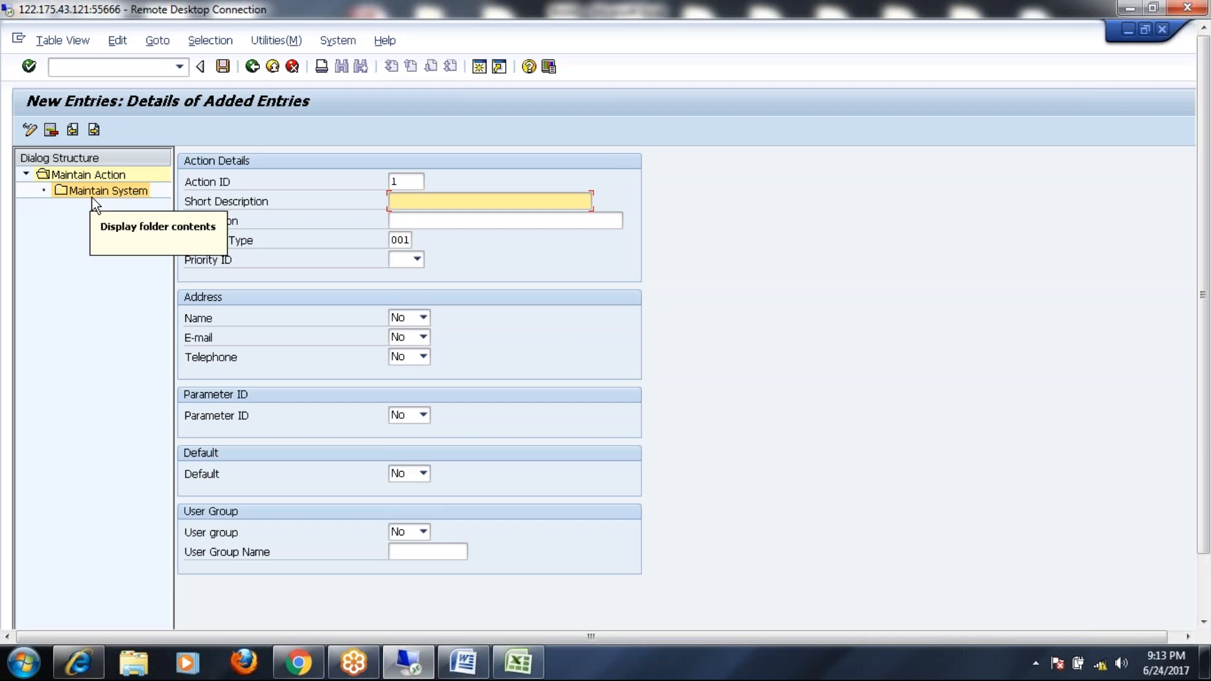
Step: Set the Address options Name, E-mail and Telephone to Yes for the new action
click(423, 318)
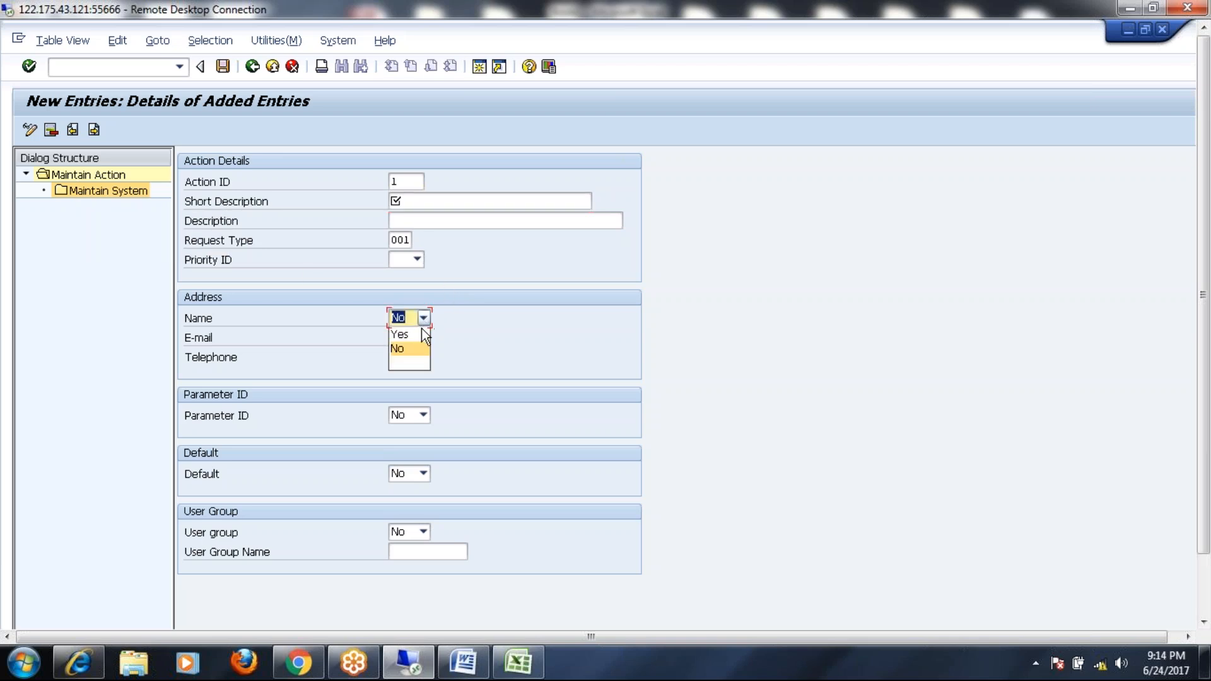
click(419, 334)
click(423, 340)
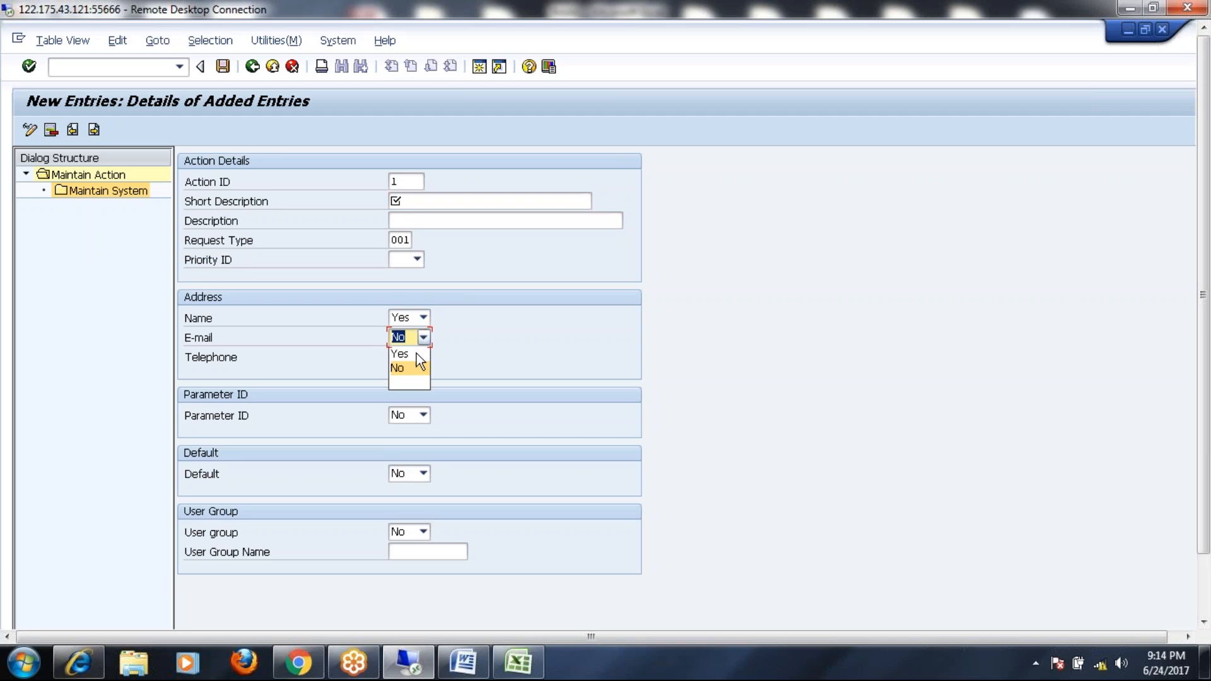
click(421, 353)
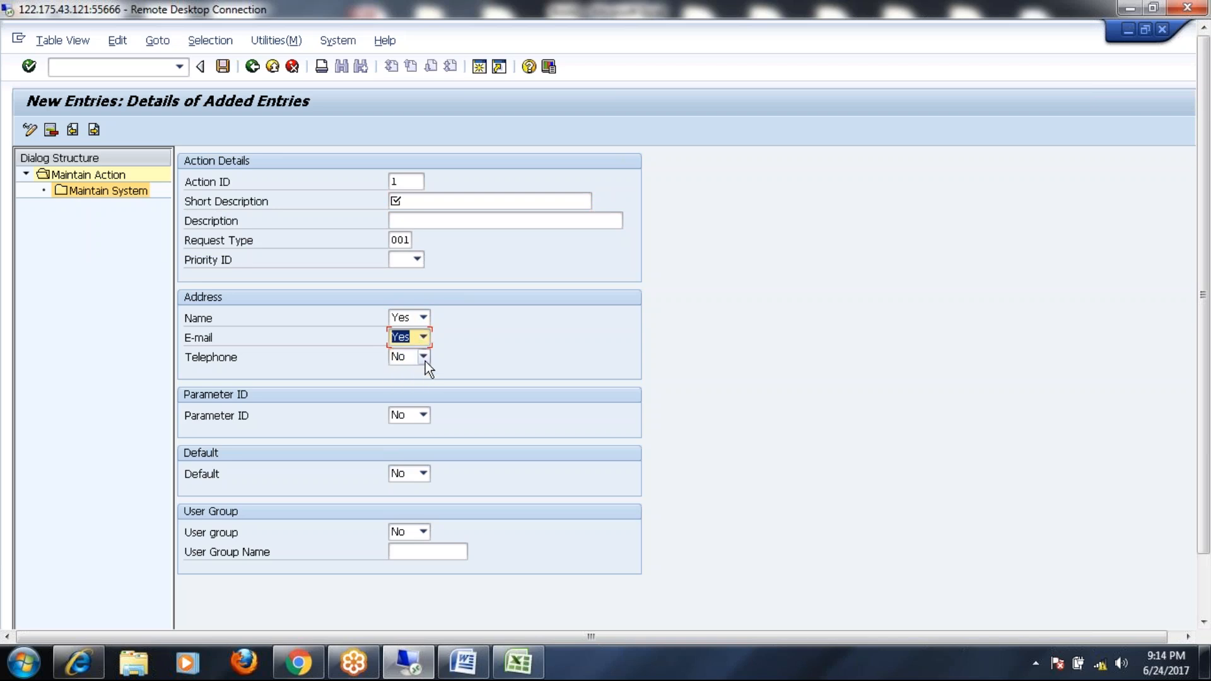
click(423, 357)
click(418, 374)
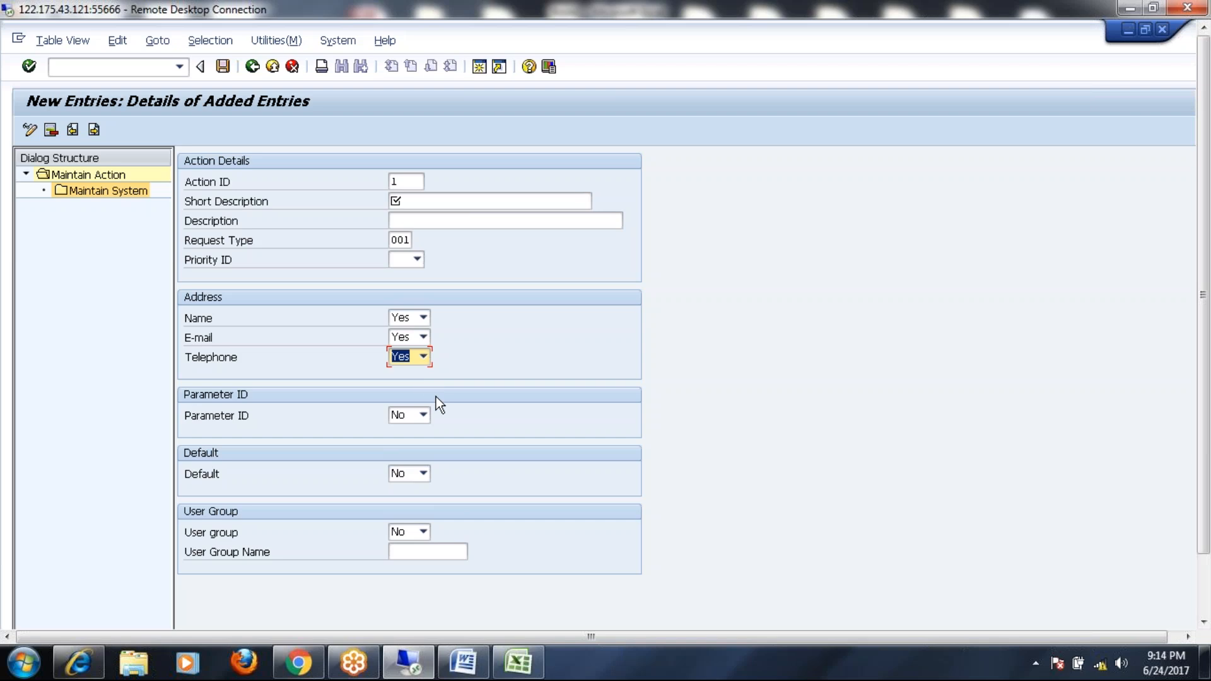
Step: Set Parameter ID, Default and User group to Yes for the new action
click(422, 416)
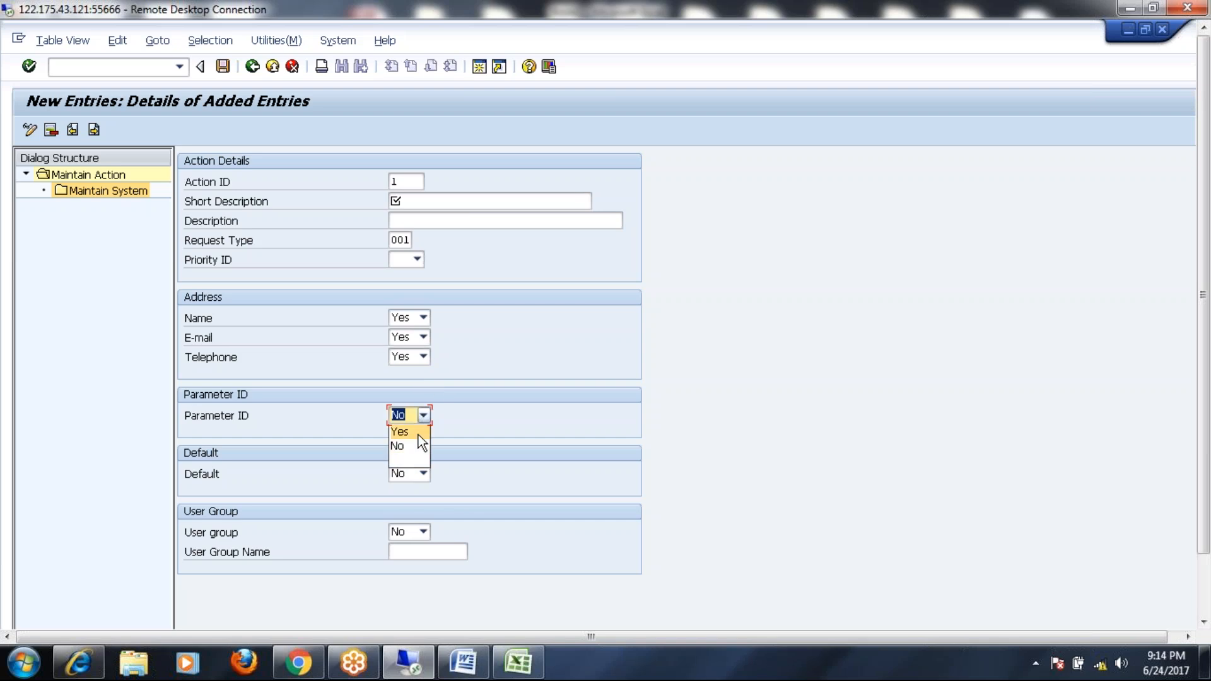
click(426, 473)
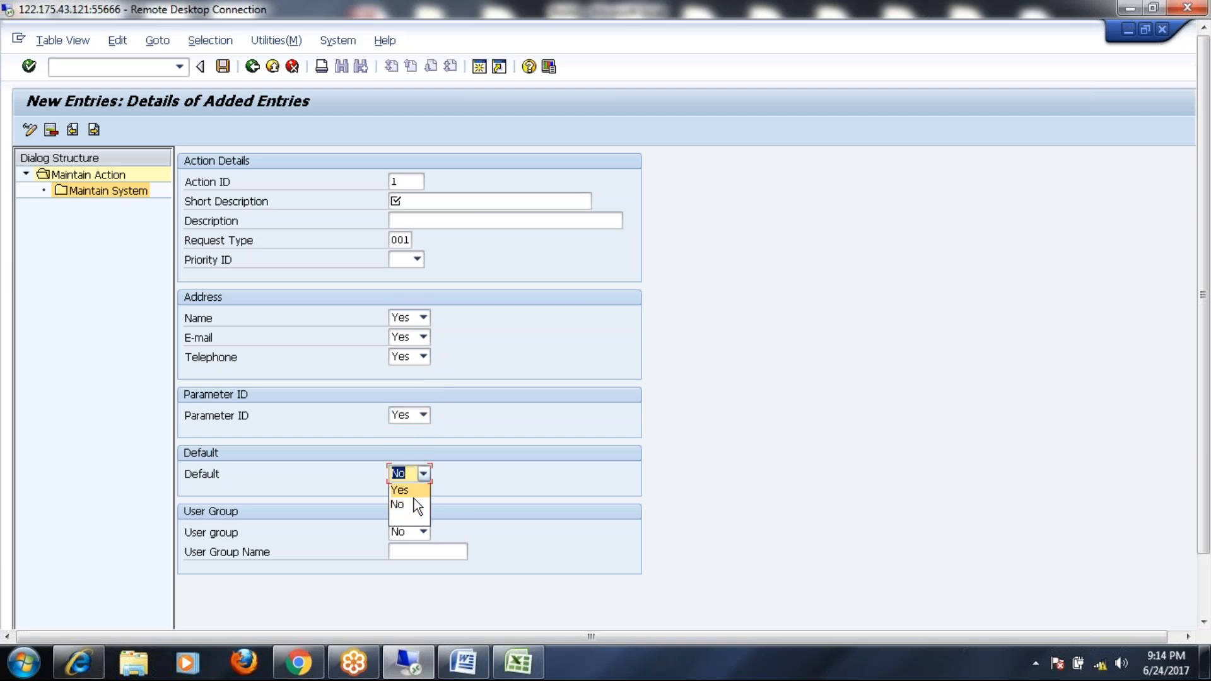
click(413, 490)
click(423, 532)
click(419, 553)
Step: Set the new action's Priority ID to Medium and place the cursor in its Short Description
click(418, 259)
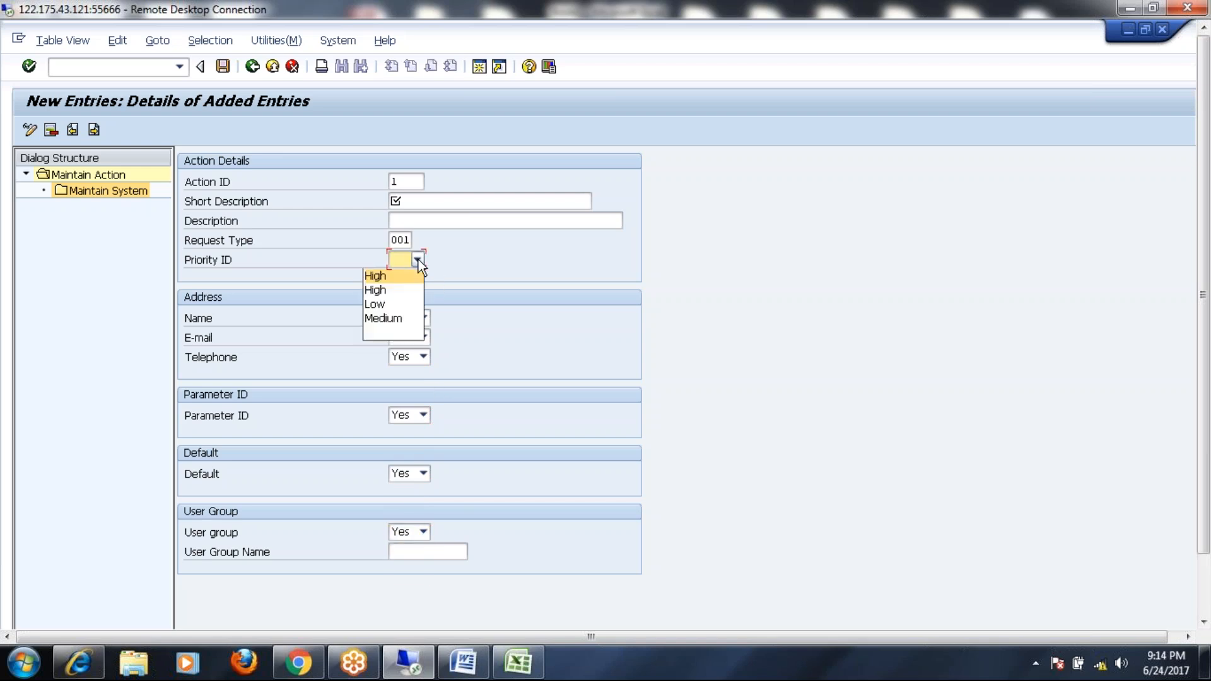
click(395, 320)
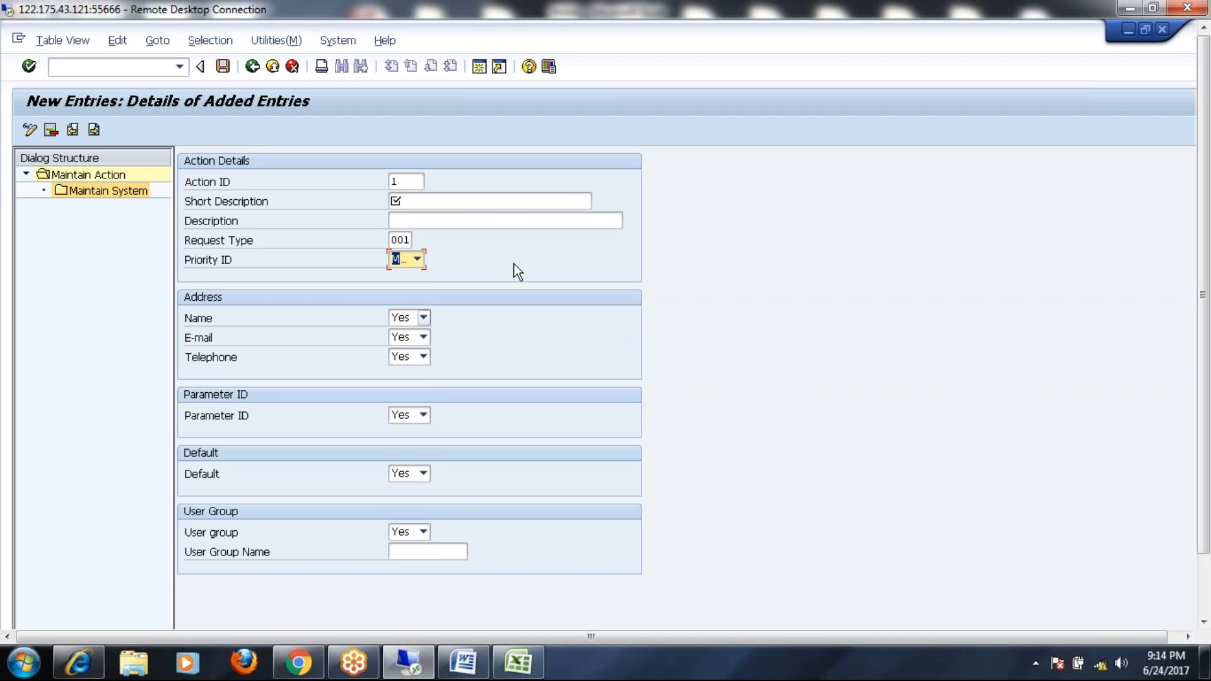
click(409, 201)
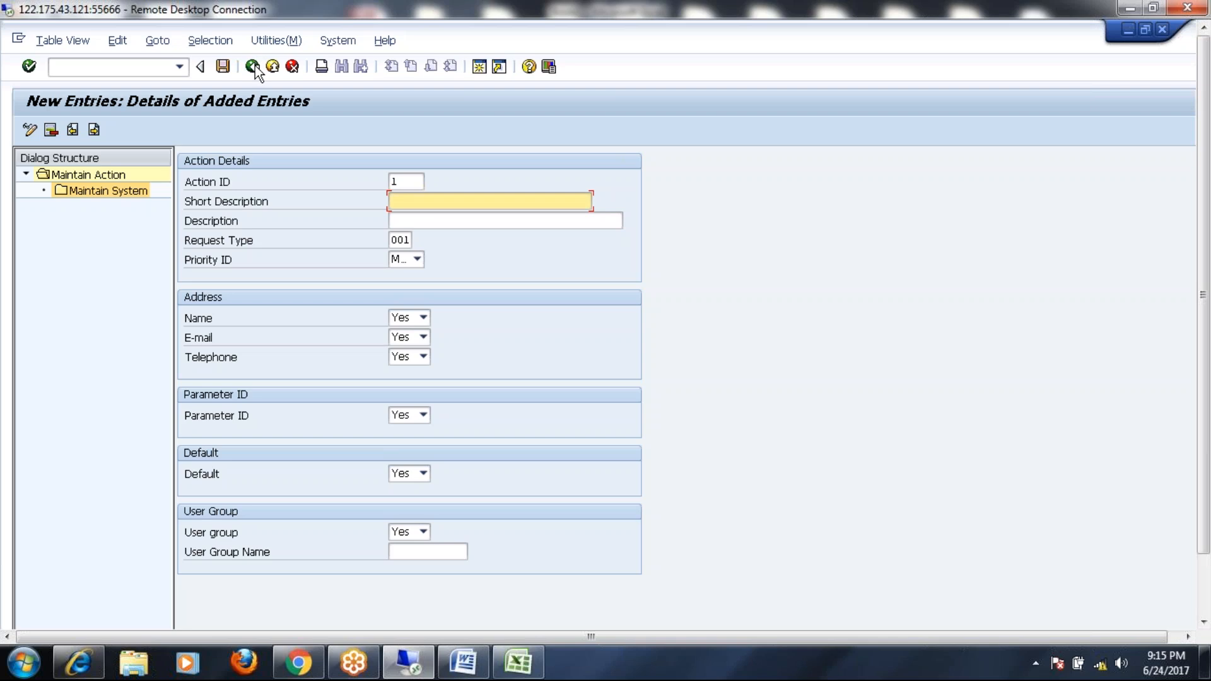
Step: Discard the unsaved action entry and return to the IMG structure, selecting Maintain Service Level Agreements under User Provisioning
click(292, 67)
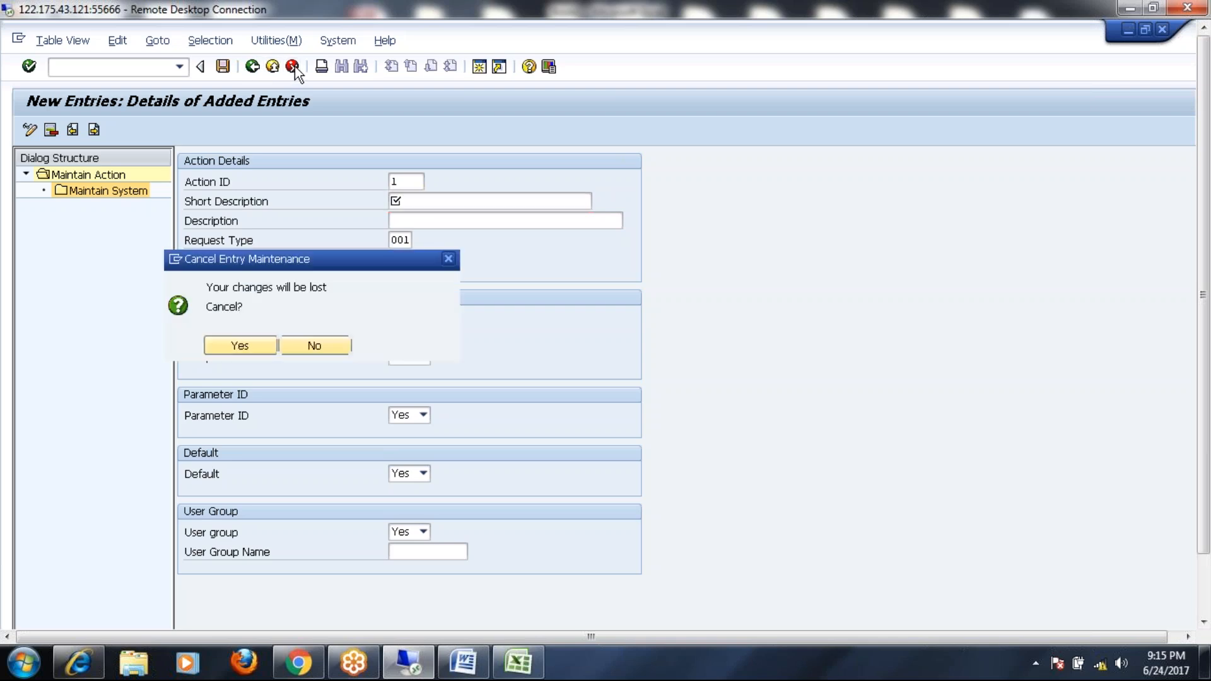
click(251, 347)
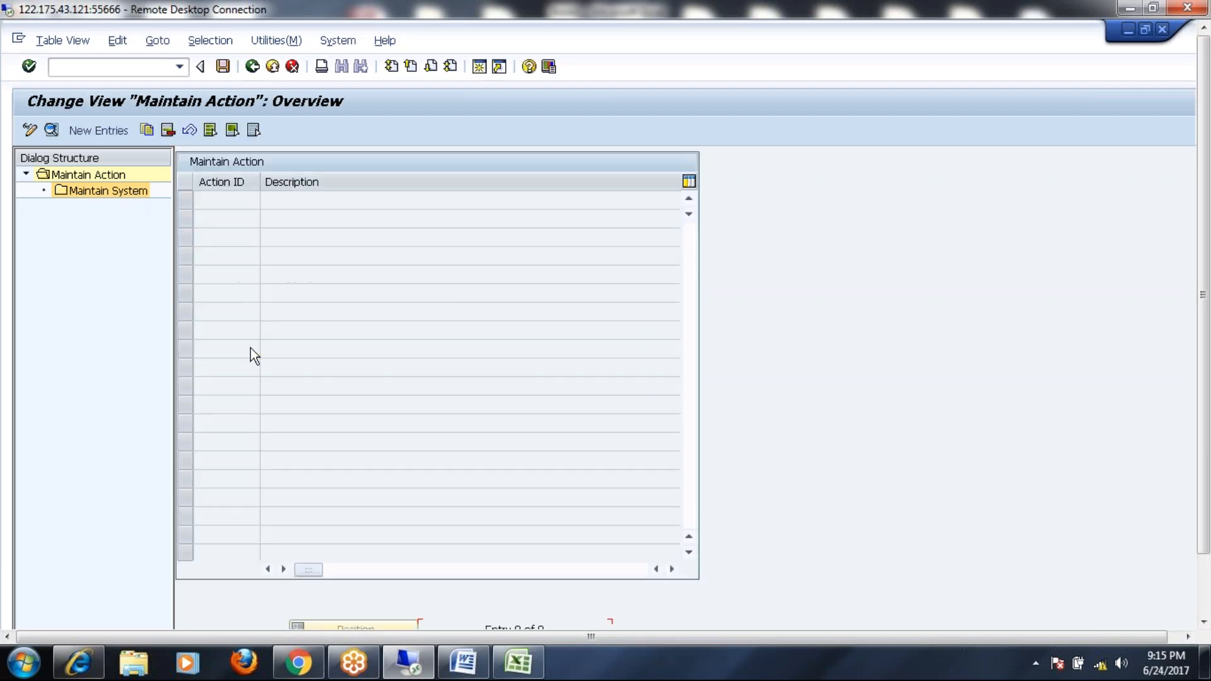
click(252, 66)
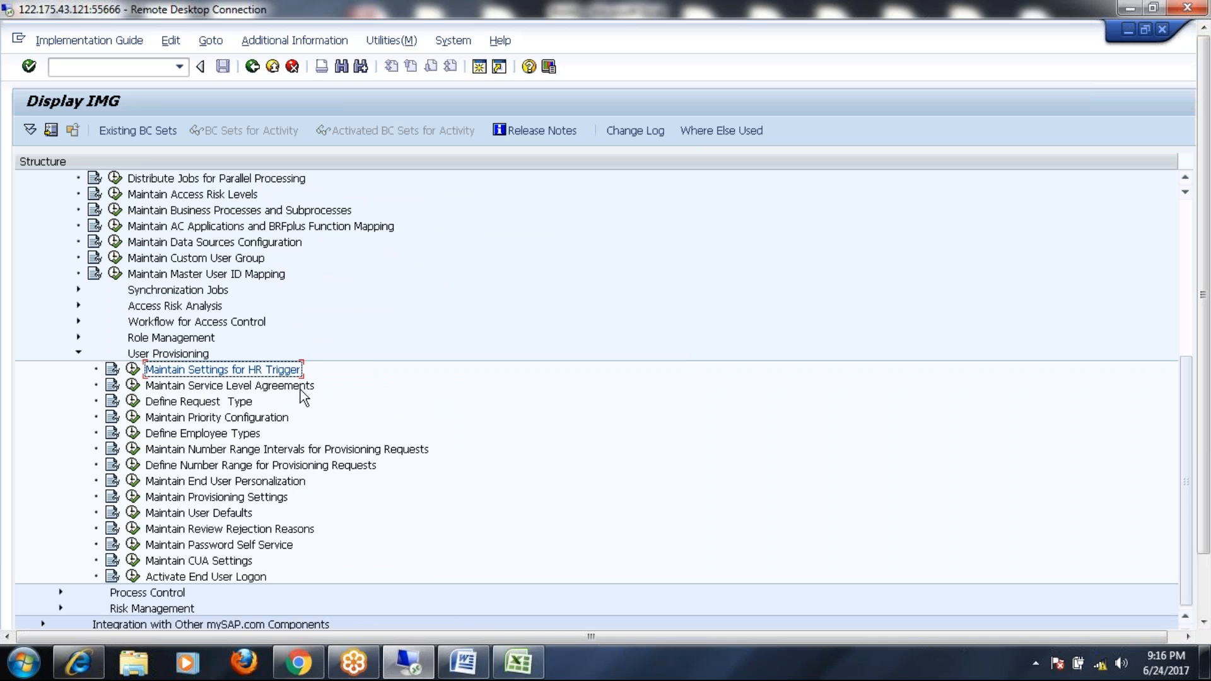
click(151, 387)
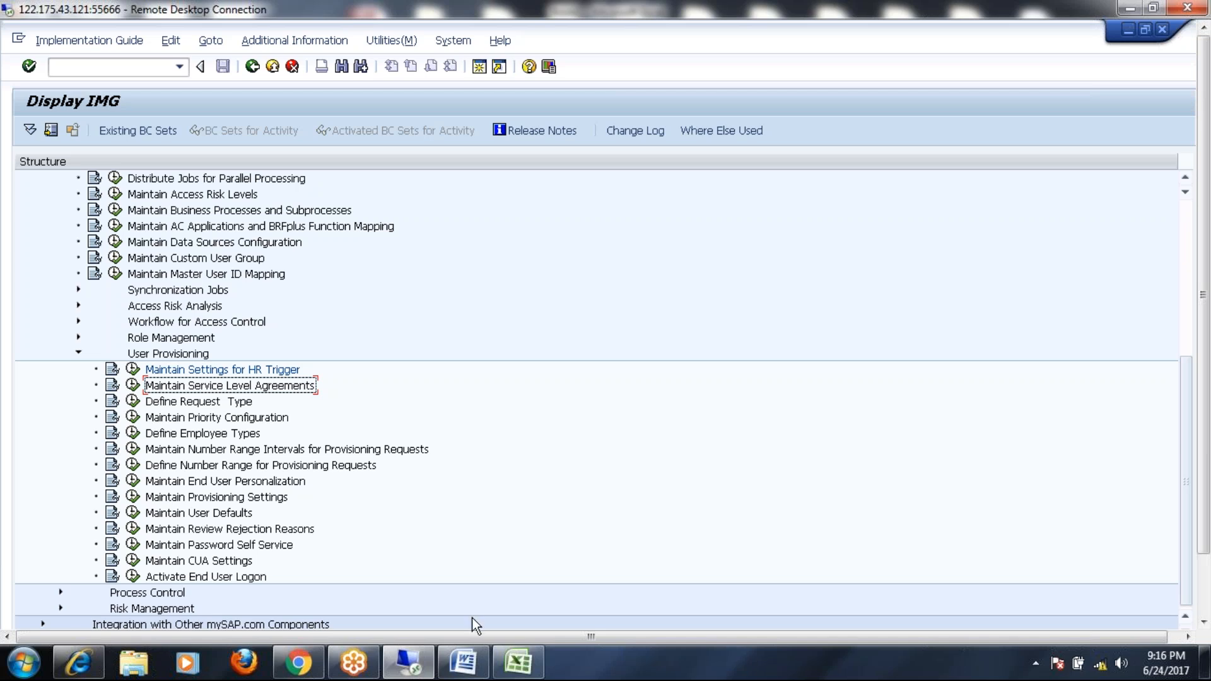
Step: Switch to the ARM document in Word and change the "SLA:" heading to "Maintain Service Level Agreements (SLA):"
click(463, 662)
scroll(347, 469, down, 3)
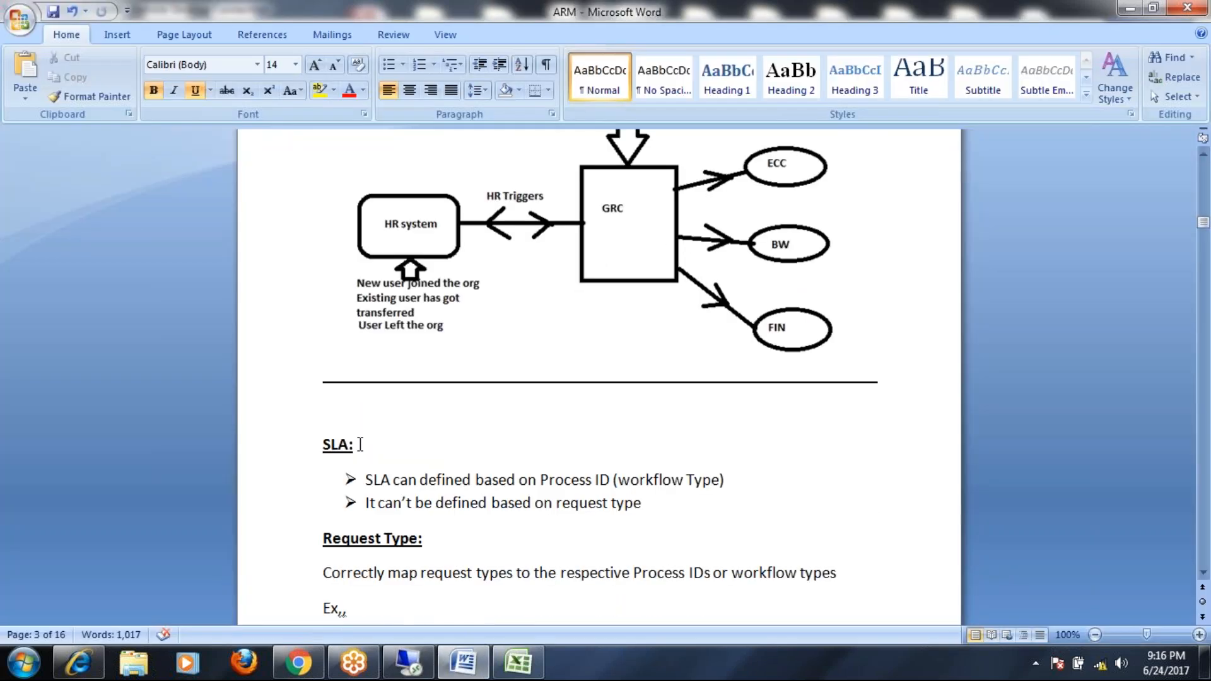
click(325, 444)
text(Maintain Service Level Agreements)
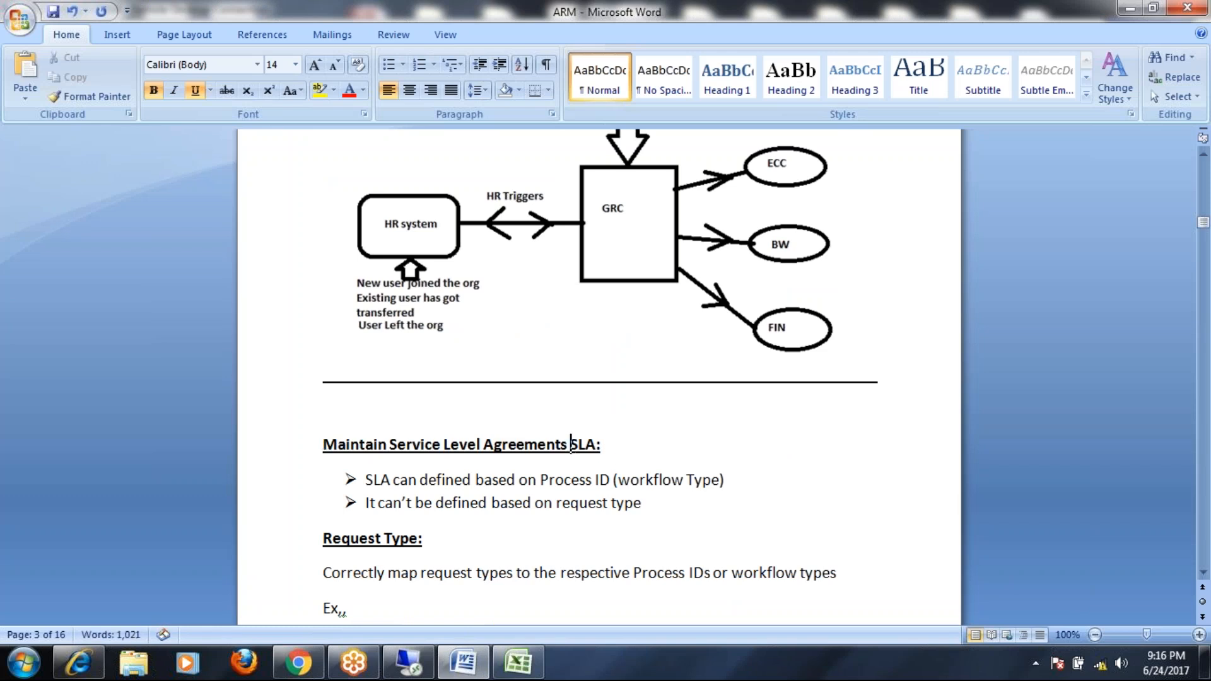
text(()
key(Right)
key(Right)
key(Right)
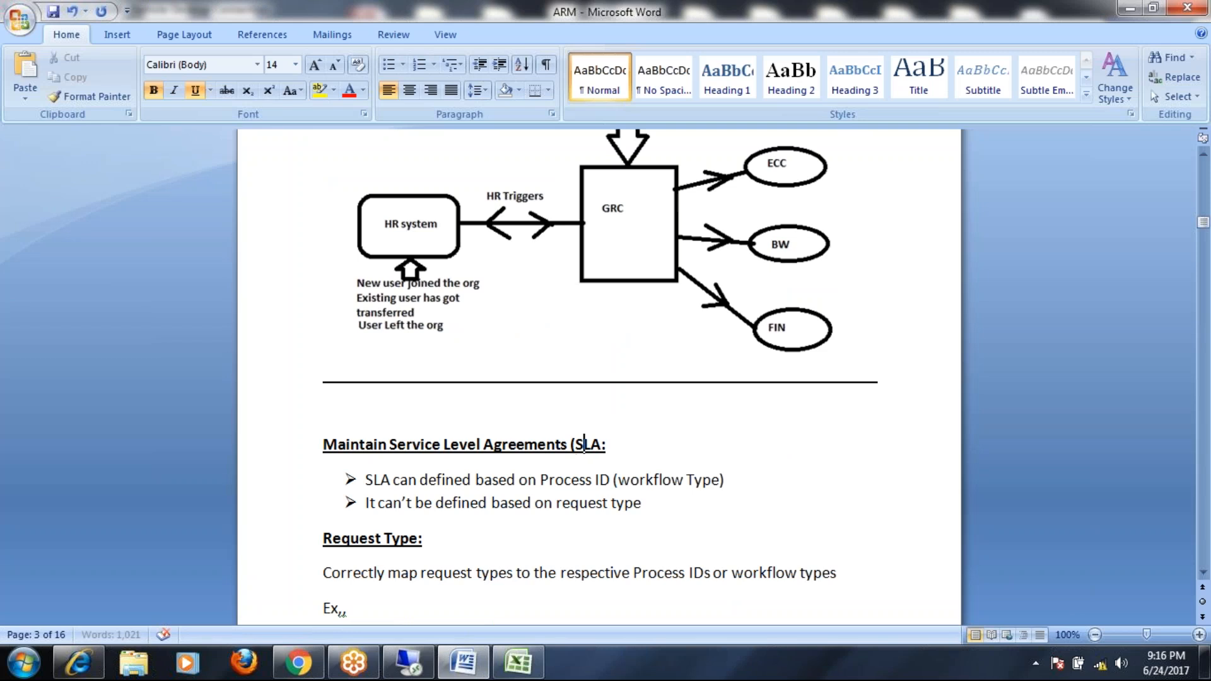
text())
Step: Back in SAP, open Maintain Service Level Agreements and create a new entry with Short Description "Access request Workflow"
key(alt+Tab)
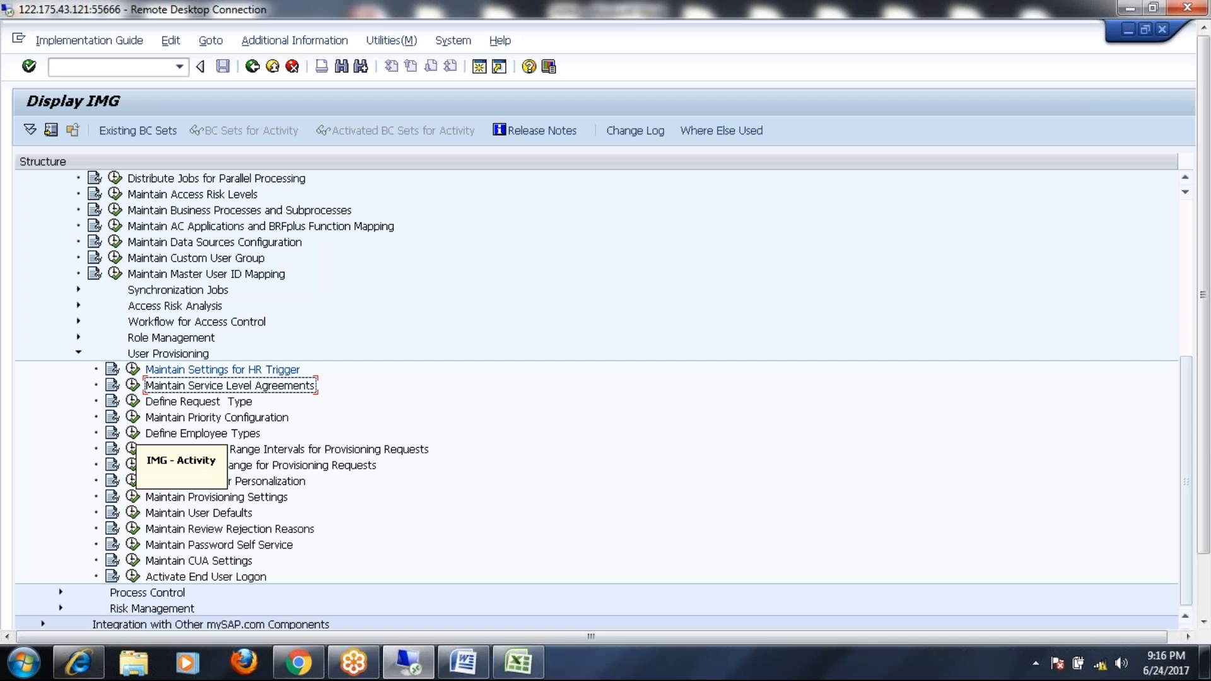
click(133, 385)
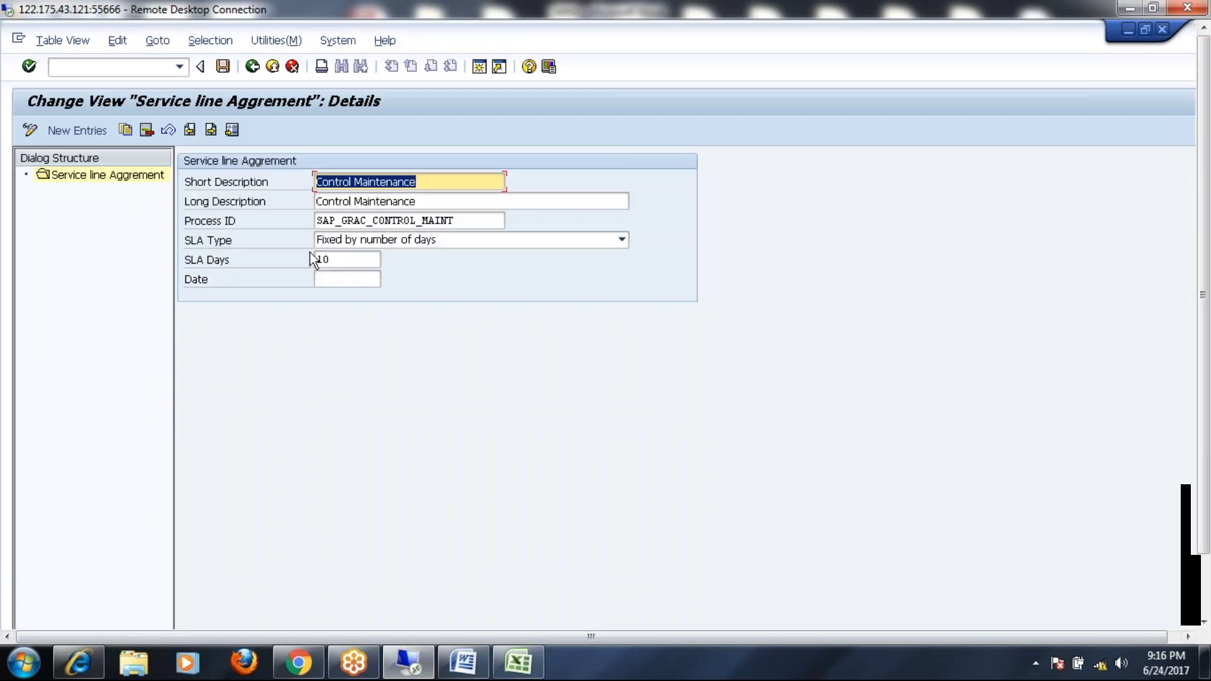
click(253, 67)
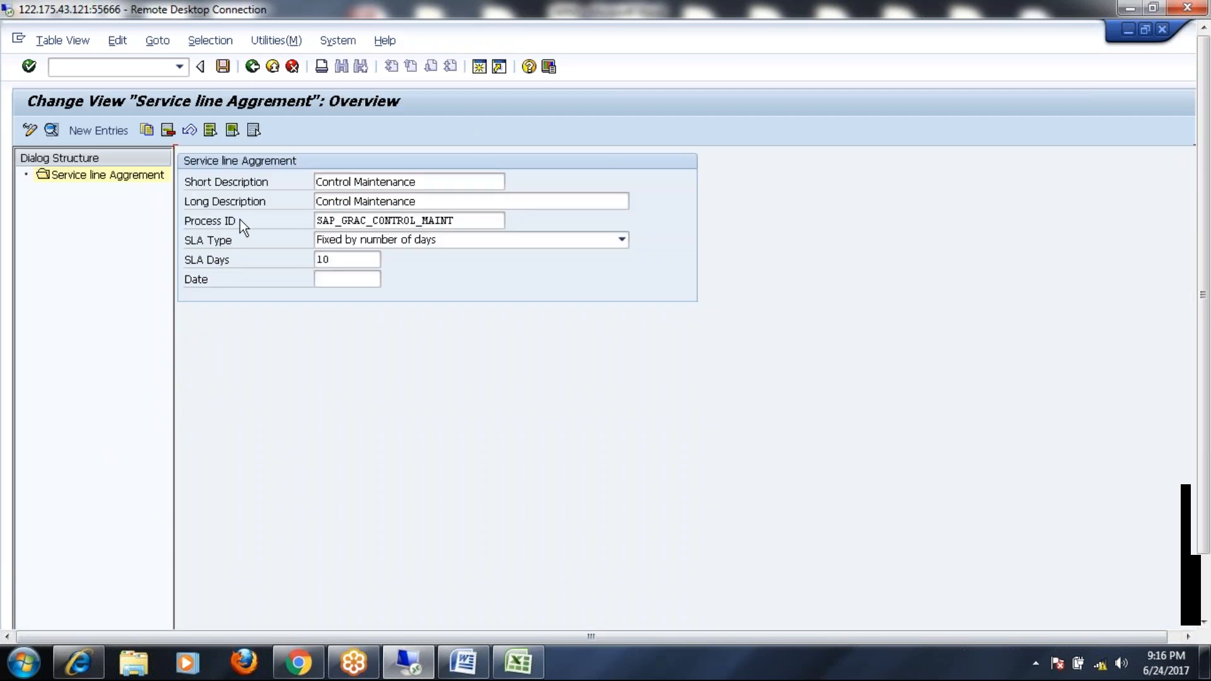
click(100, 129)
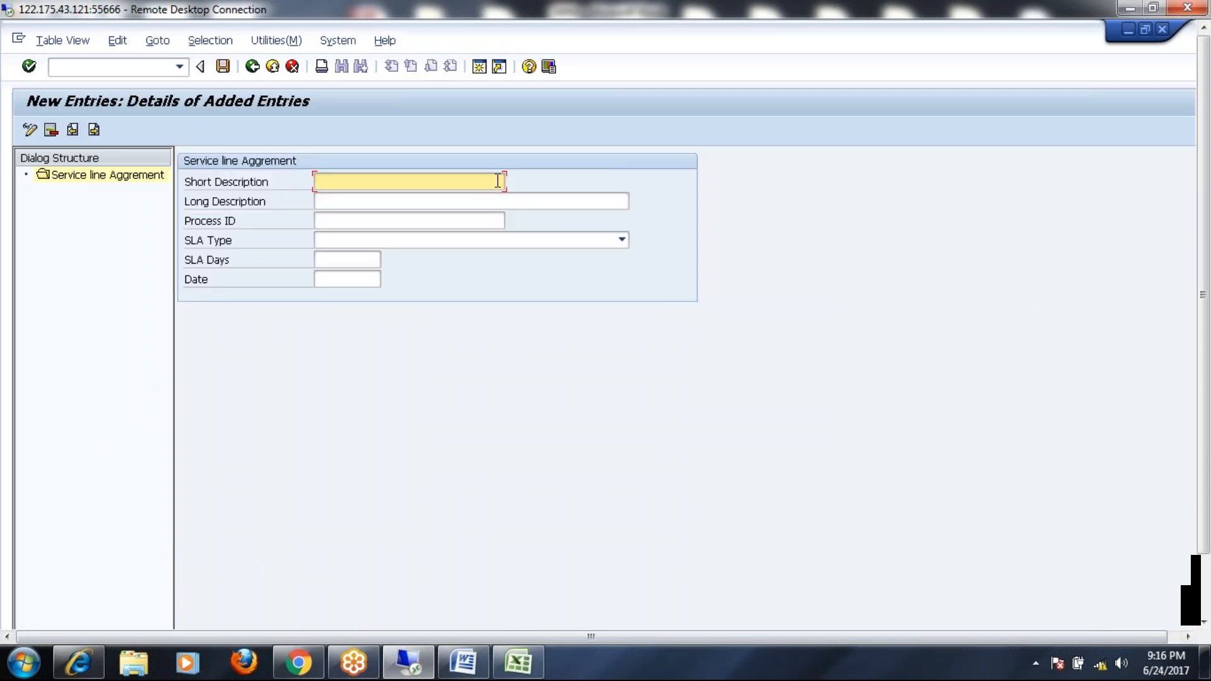
text(Access requesr)
key(BackSpace)
key(BackSpace)
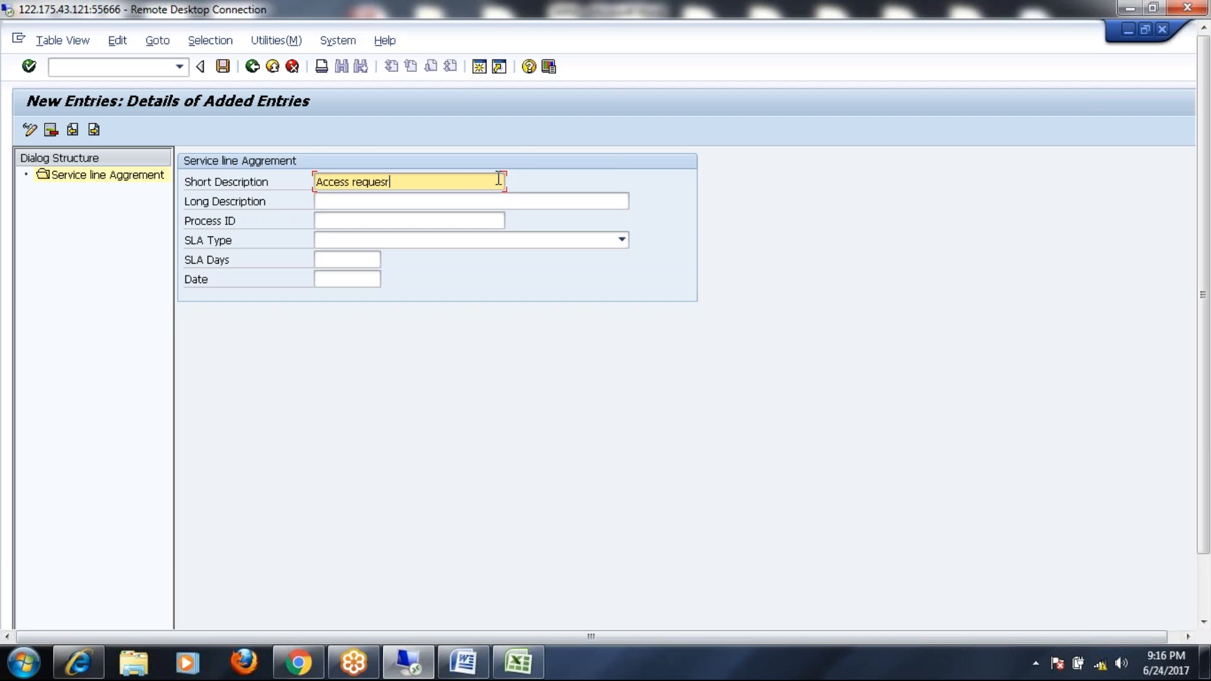
text(t Workflow)
Step: Copy the short description into the Long Description and clean it up to read "Access request Workflow"
drag(453, 183, 243, 184)
key(ctrl+c)
click(333, 202)
key(ctrl+v)
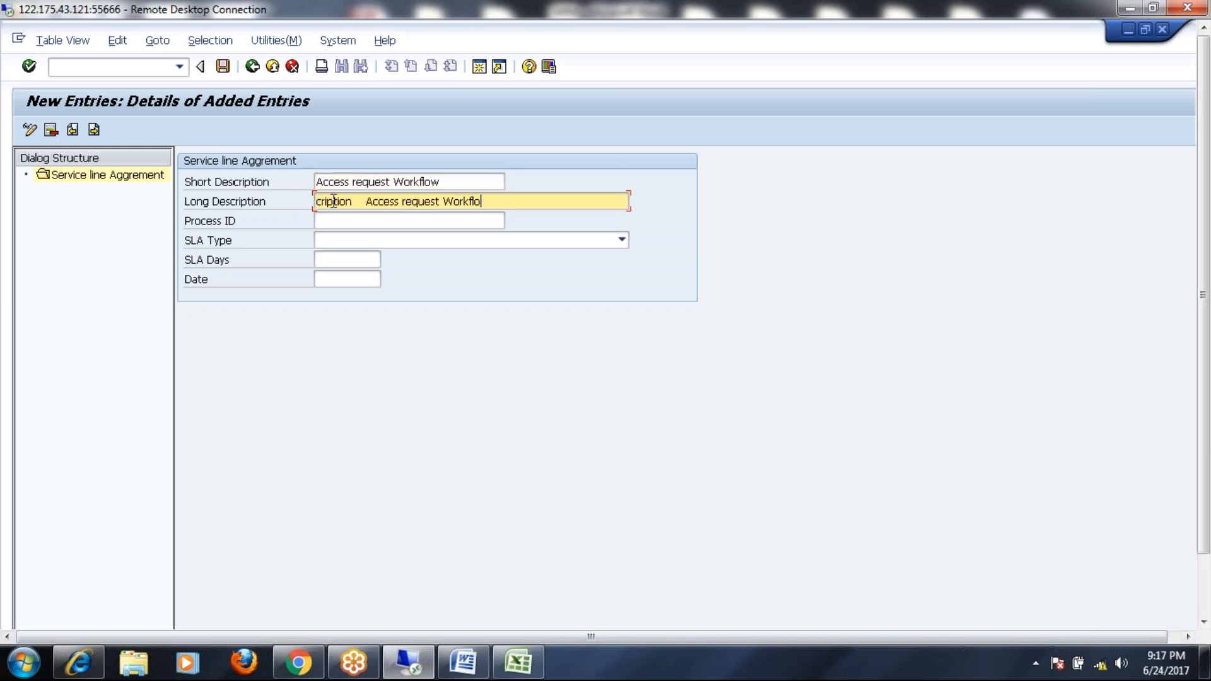
click(368, 204)
key(BackSpace)
key(BackSpace)
key(BackSpace)
key(BackSpace)
key(BackSpace)
key(BackSpace)
key(BackSpace)
key(BackSpace)
key(BackSpace)
key(BackSpace)
key(BackSpace)
key(BackSpace)
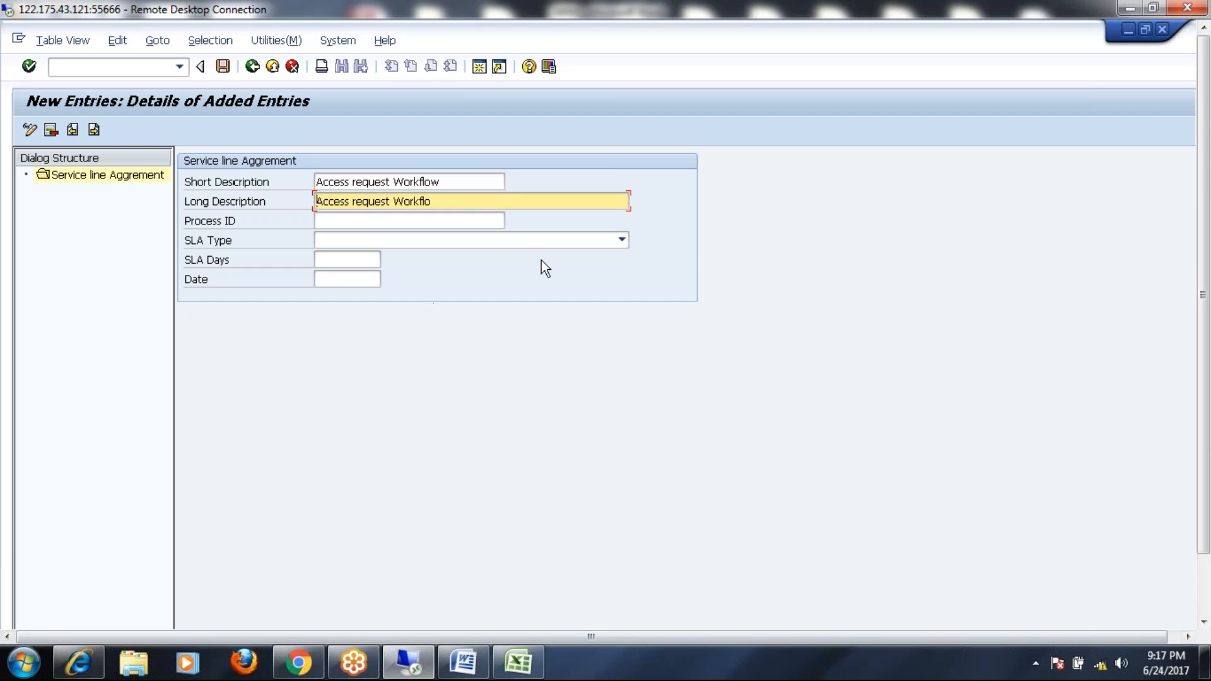
click(449, 203)
text(w)
Step: Set the new agreement's Process ID to SAP_GRAC_ACCESS_REQUEST from the list of possible values
click(497, 222)
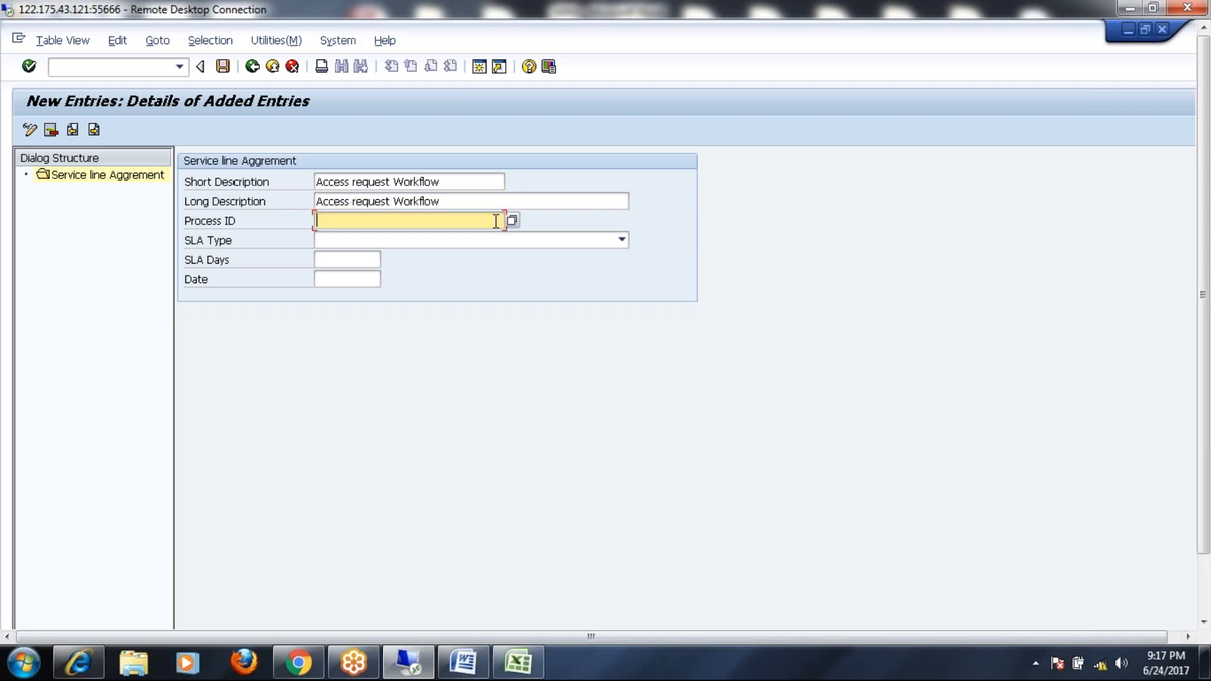
click(512, 220)
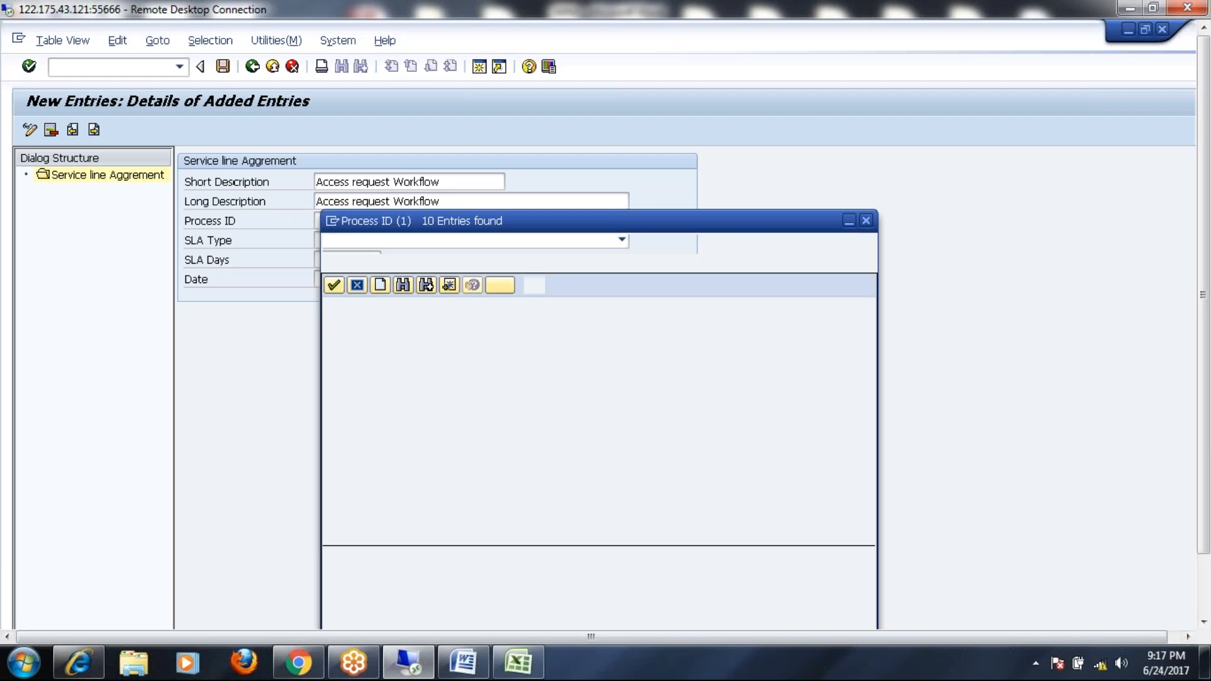
click(573, 327)
double_click(572, 327)
Step: Set the SLA Type to Fixed by number of days and the SLA Days to 5
click(622, 240)
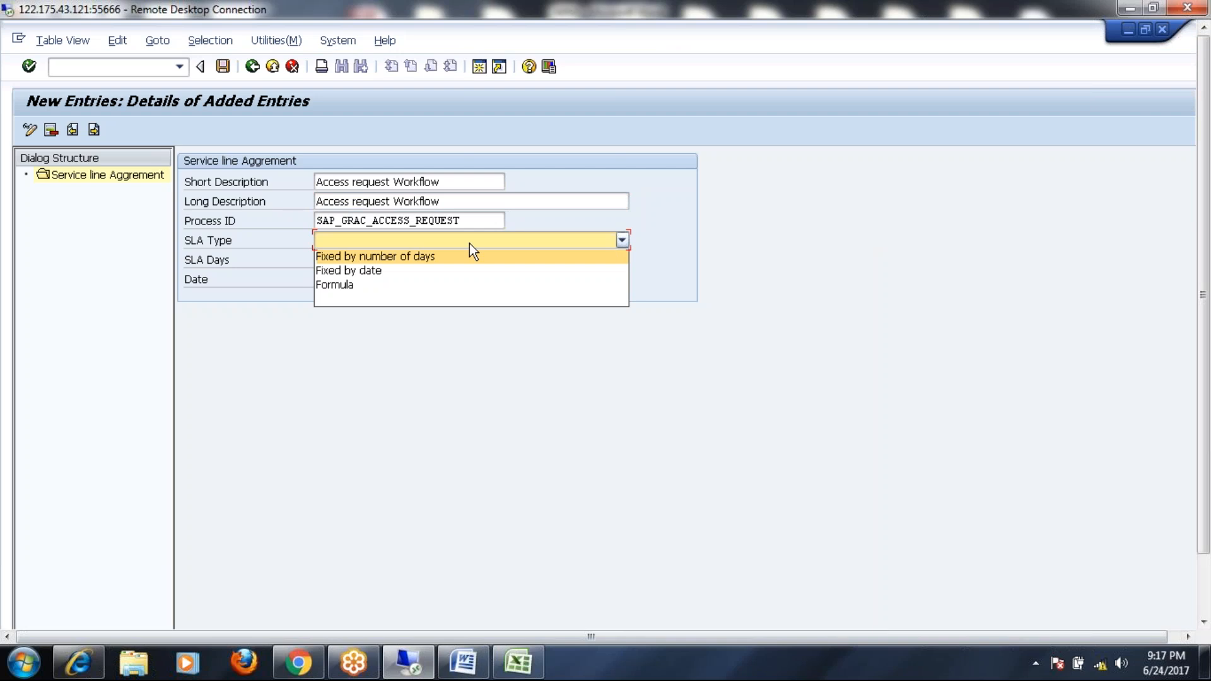
click(365, 254)
click(351, 263)
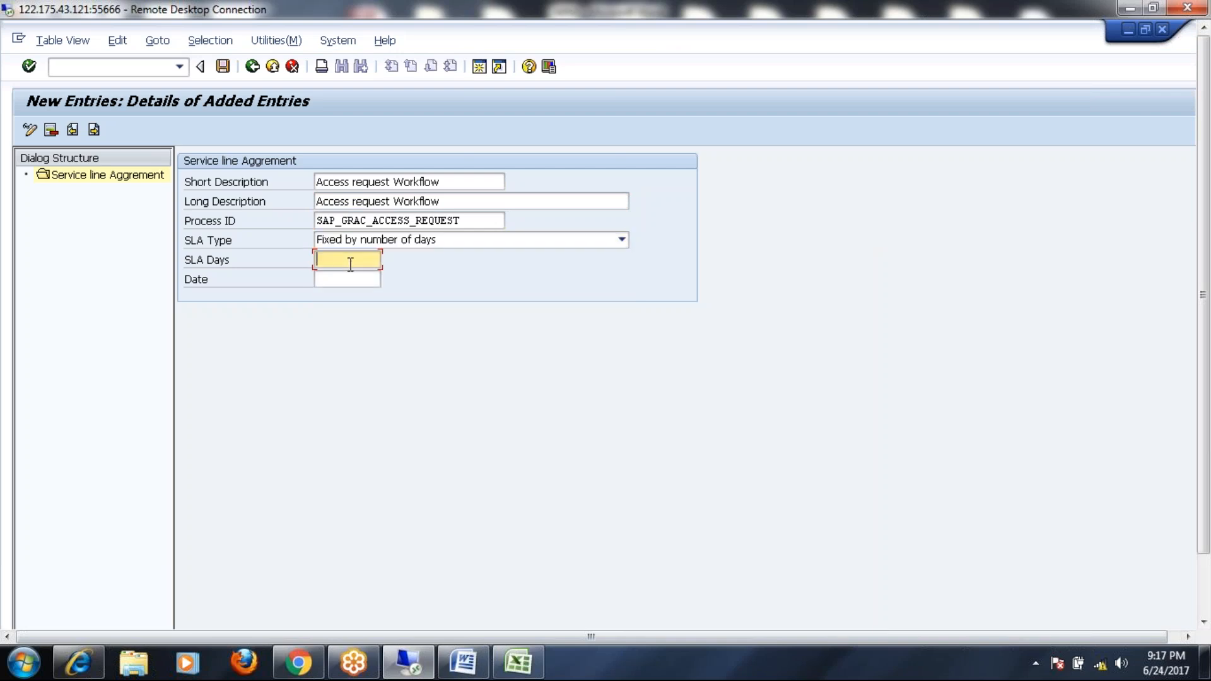
text(5)
Step: Save the agreement under the SPRO Config customizing request and return to the service line agreement overview
click(223, 66)
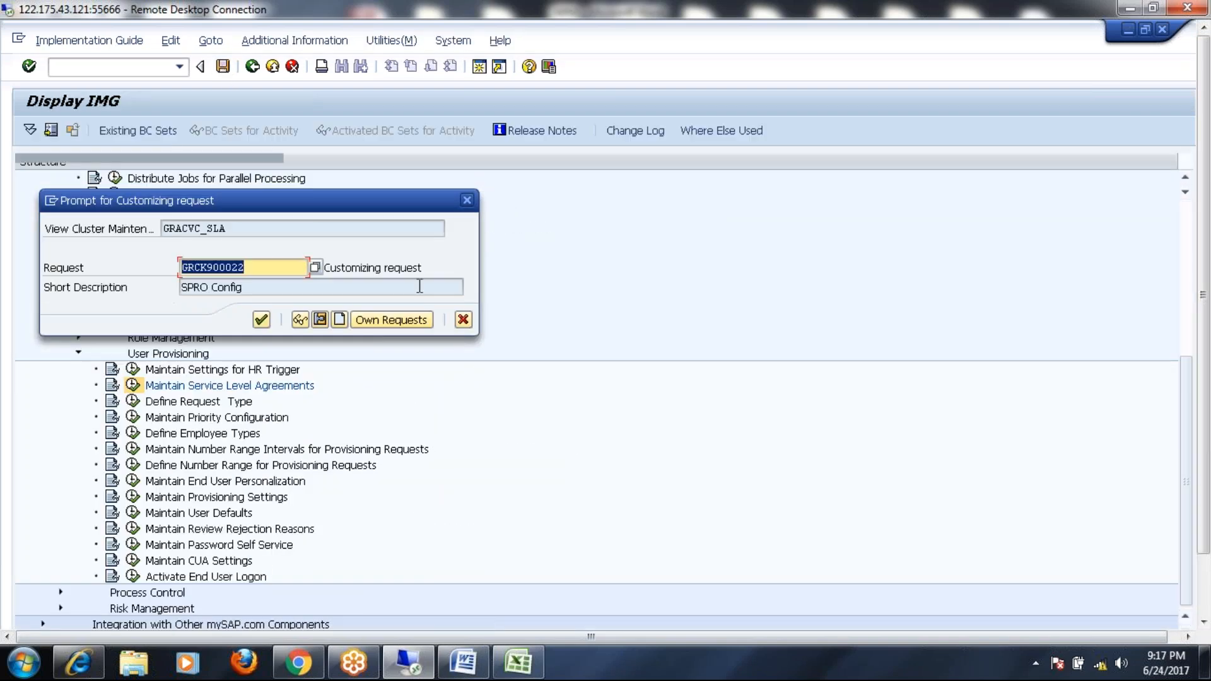
click(261, 319)
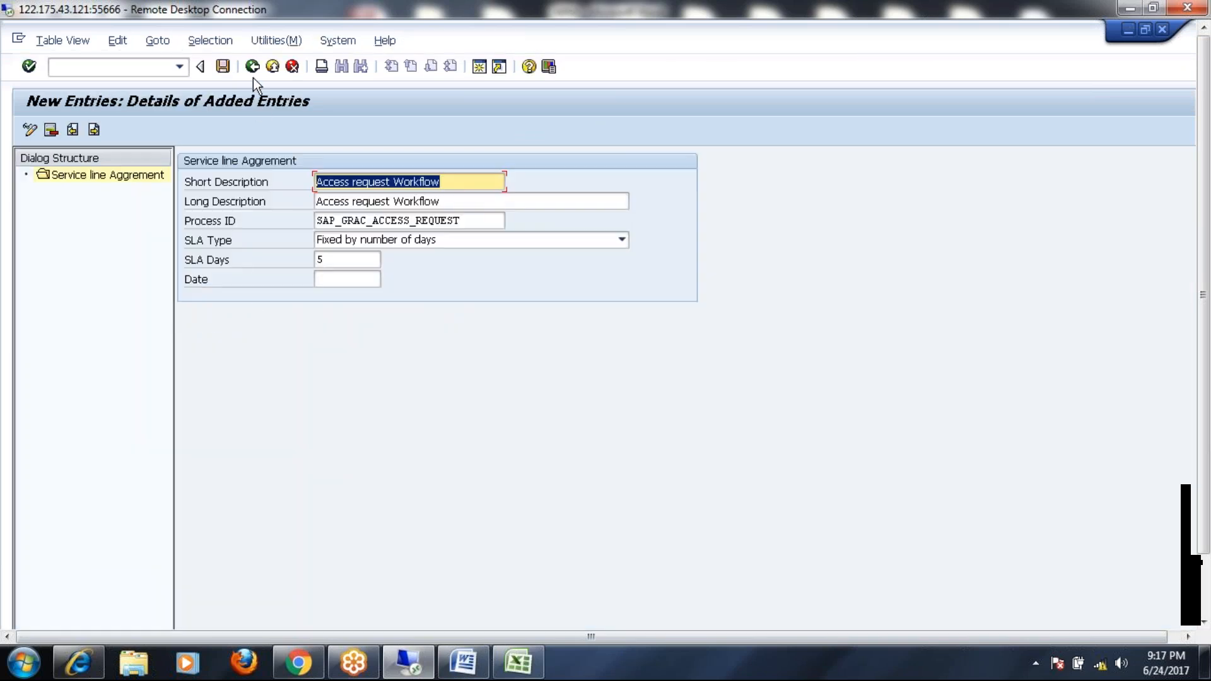
click(252, 68)
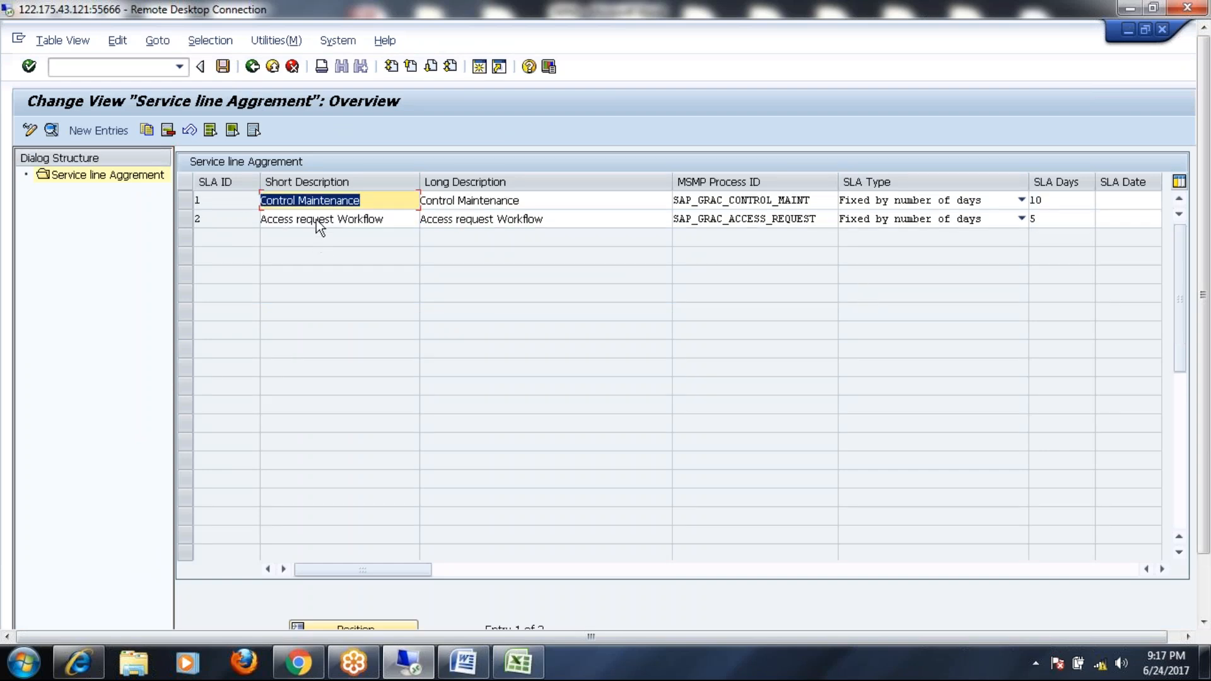
Step: Review the Access request Workflow agreement's description and SLA Days in the overview, and return to the IMG structure
drag(394, 218, 219, 229)
click(219, 230)
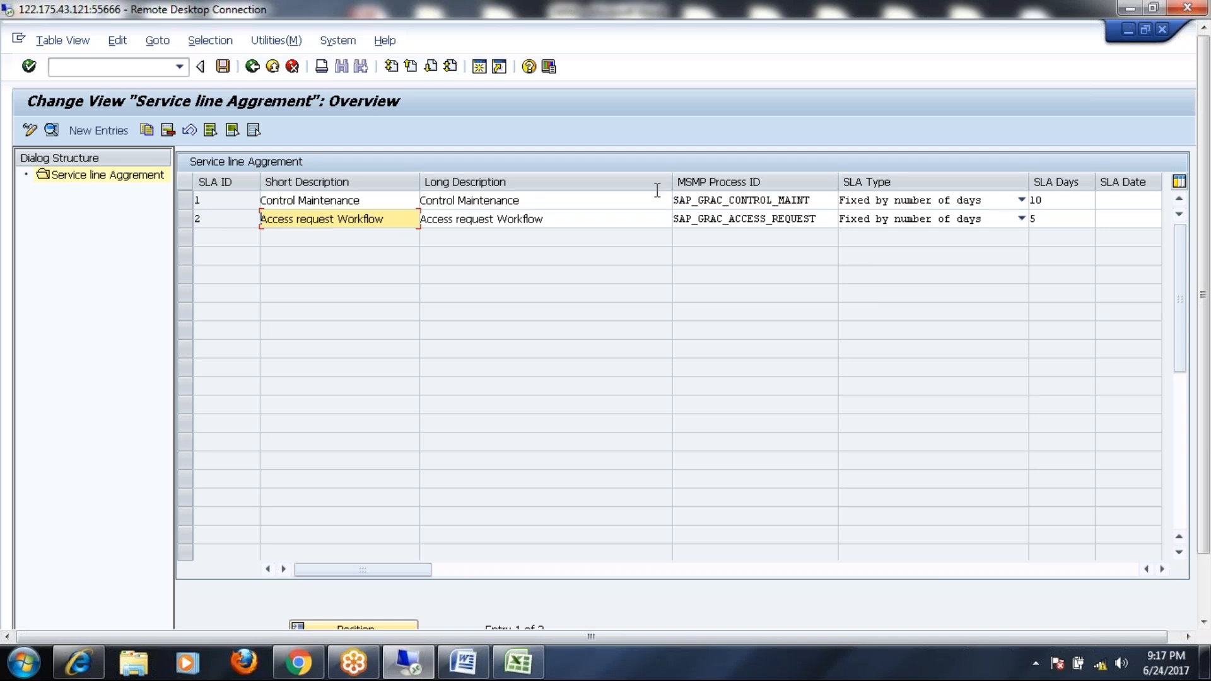
drag(671, 182, 581, 182)
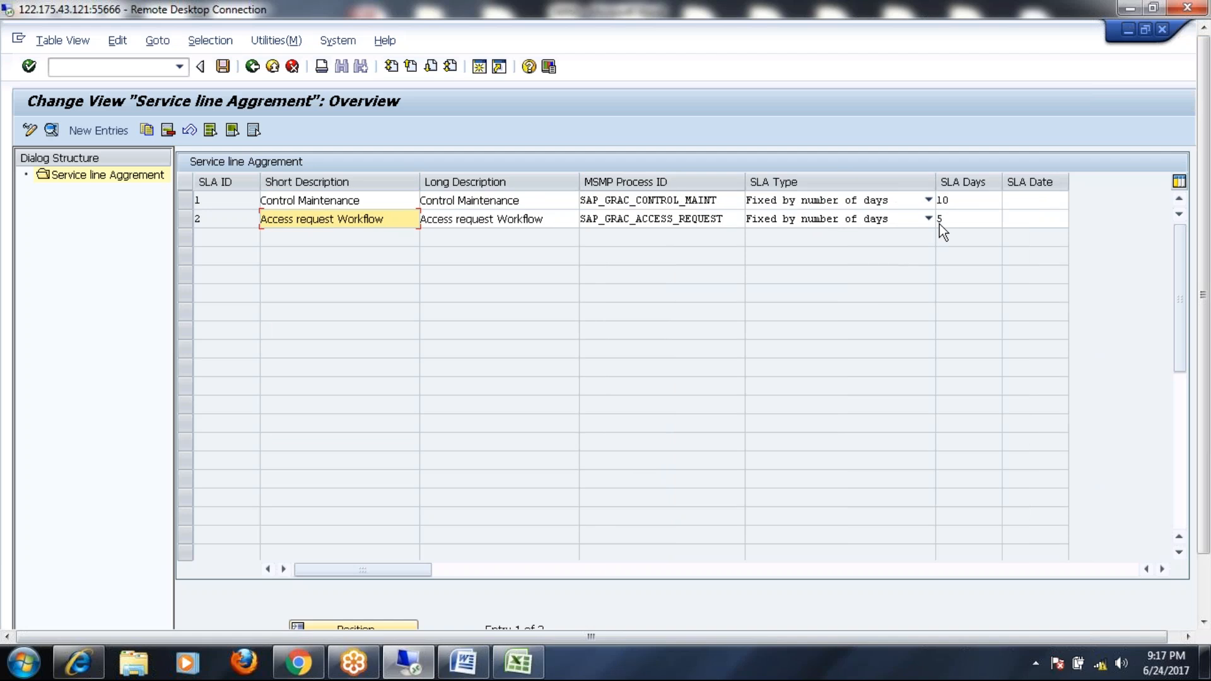
click(946, 218)
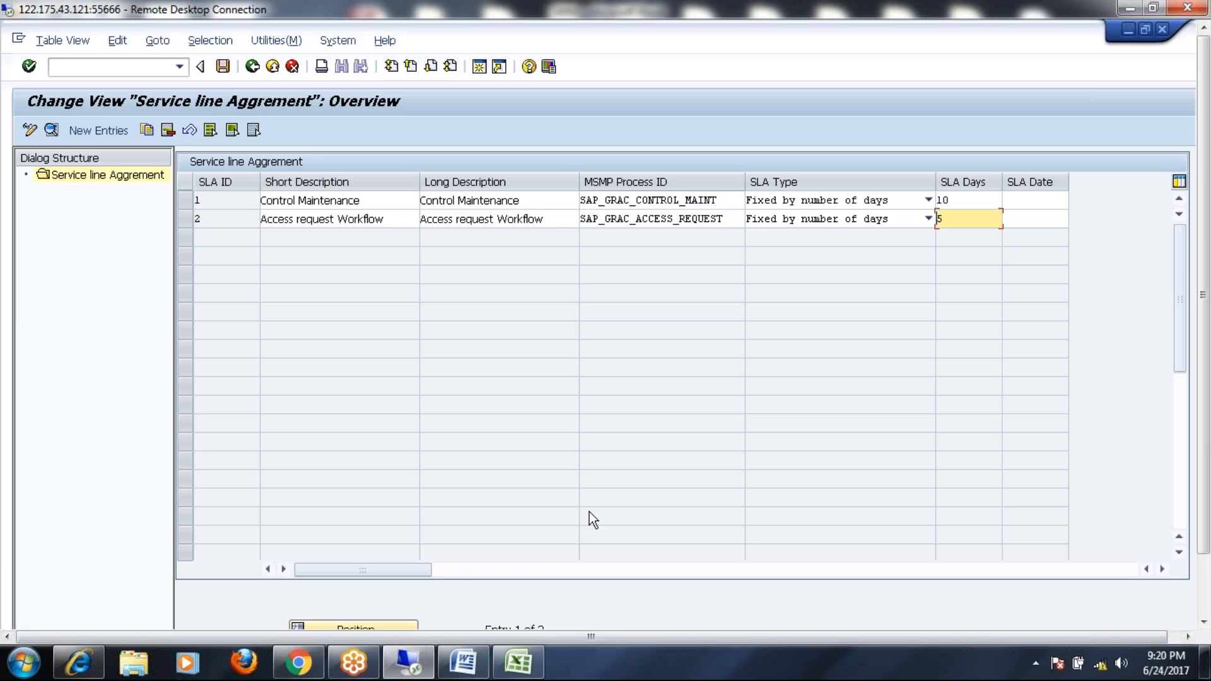
click(253, 67)
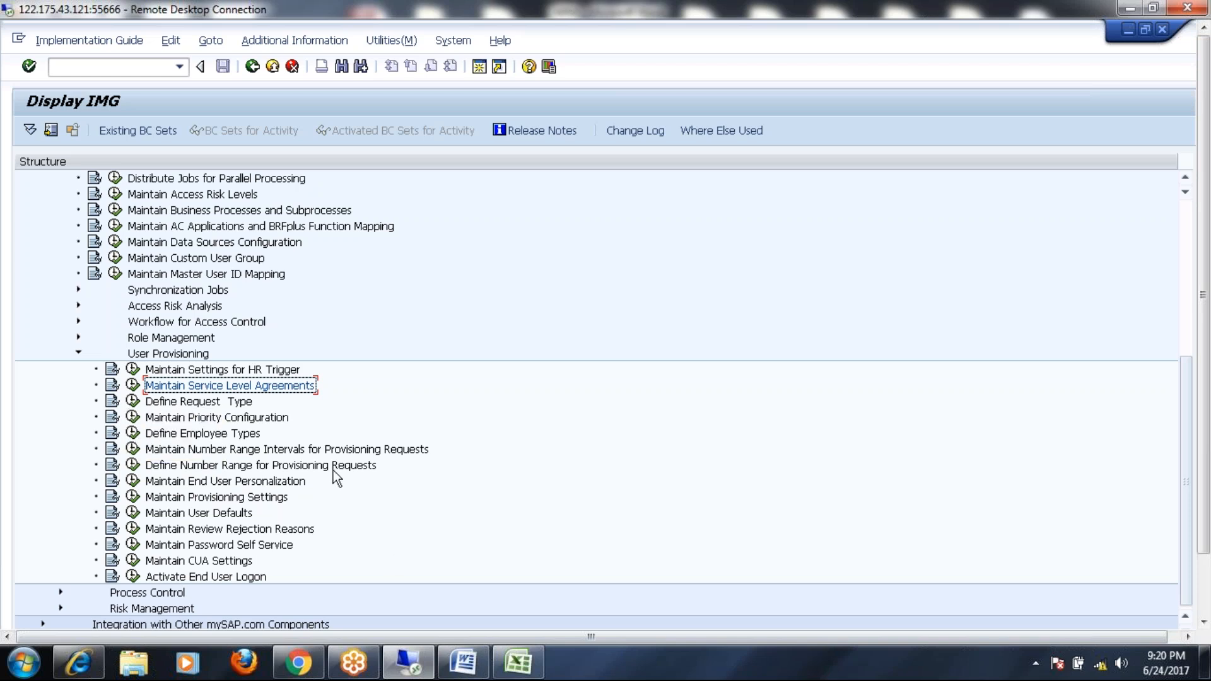
Step: In the Word document, change the "Request Type:" heading to "Define Request Type:", matching the IMG activity's name
click(185, 405)
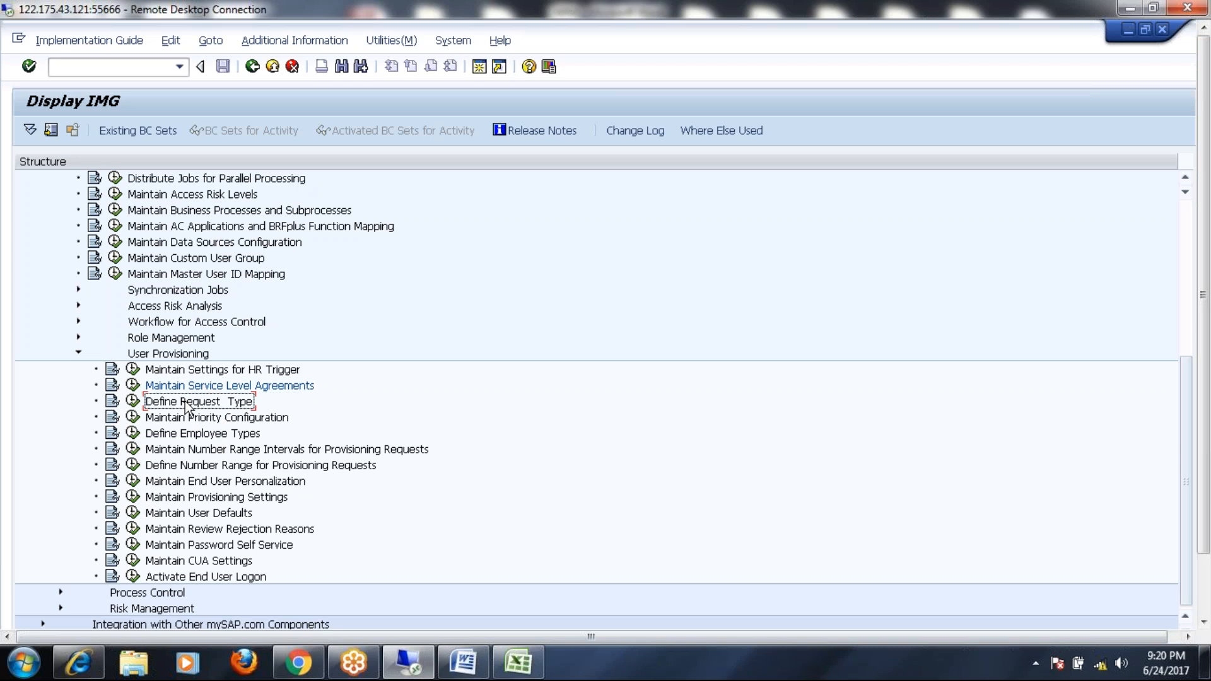
key(alt+Tab)
scroll(482, 438, down, 5)
click(321, 325)
text(Define Request  Type)
key(Delete)
key(Delete)
key(Delete)
key(Delete)
key(Delete)
key(Delete)
key(Delete)
key(Delete)
key(Delete)
key(Delete)
key(Delete)
key(Delete)
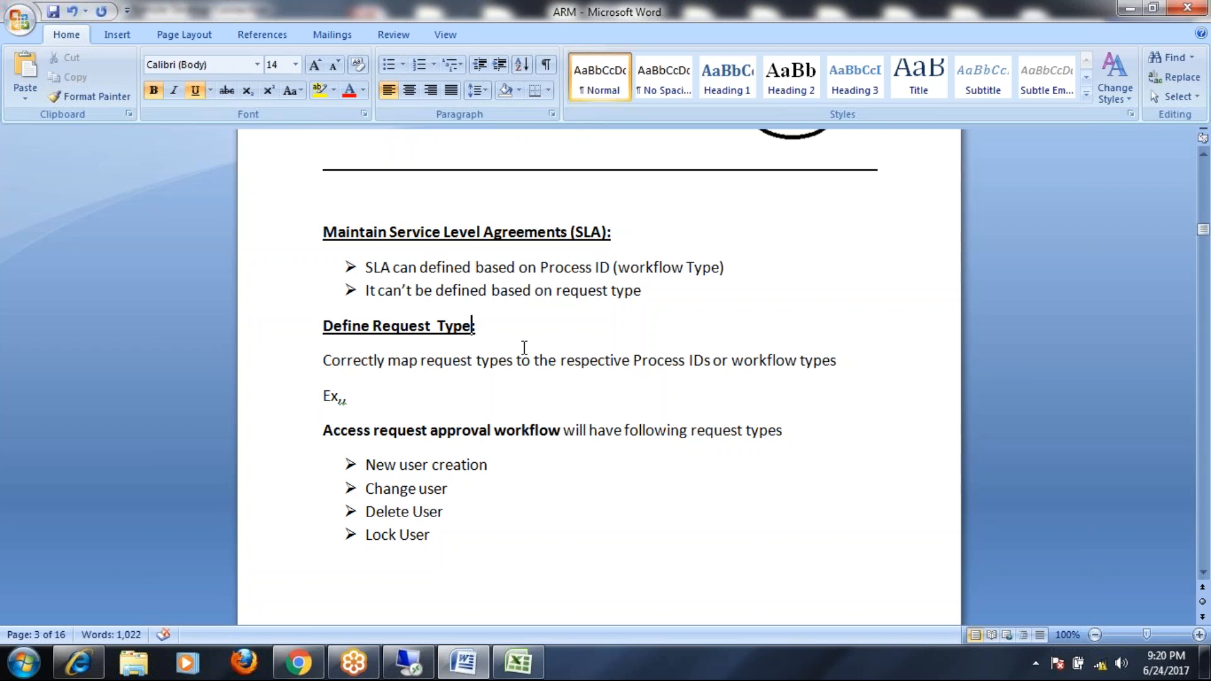
click(535, 395)
Step: Back in SAP, open the Define Request Type activity's overview and narrow its Description column
key(alt+Tab)
click(133, 402)
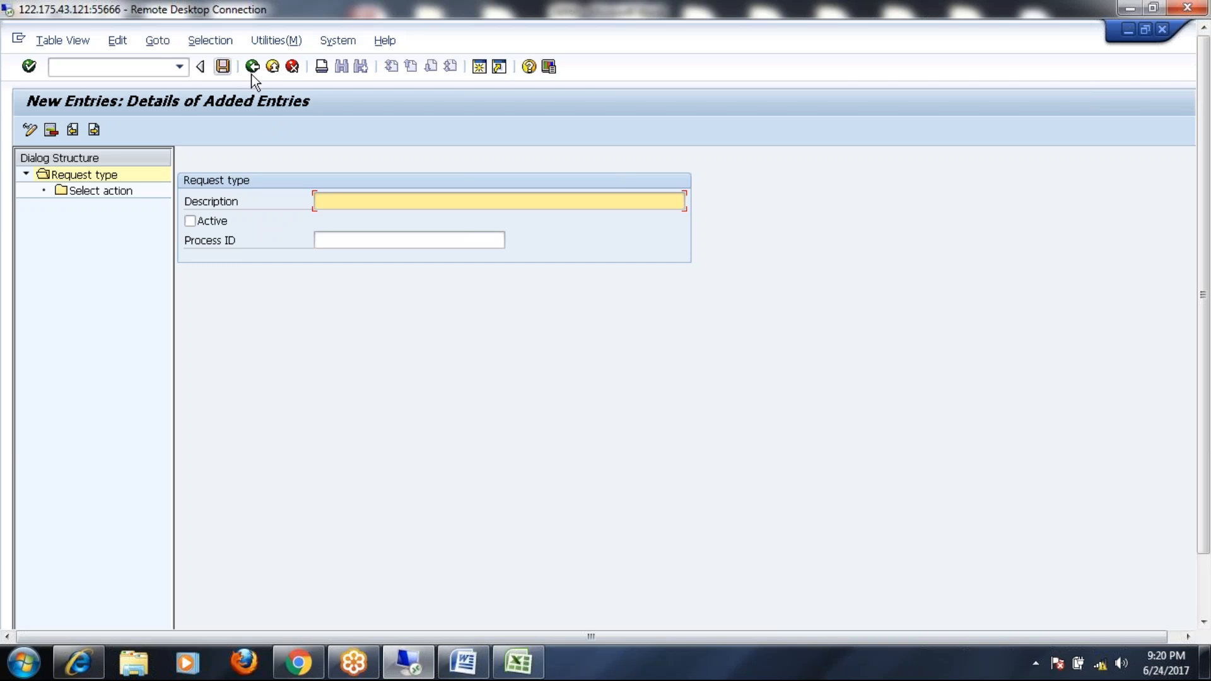
click(252, 66)
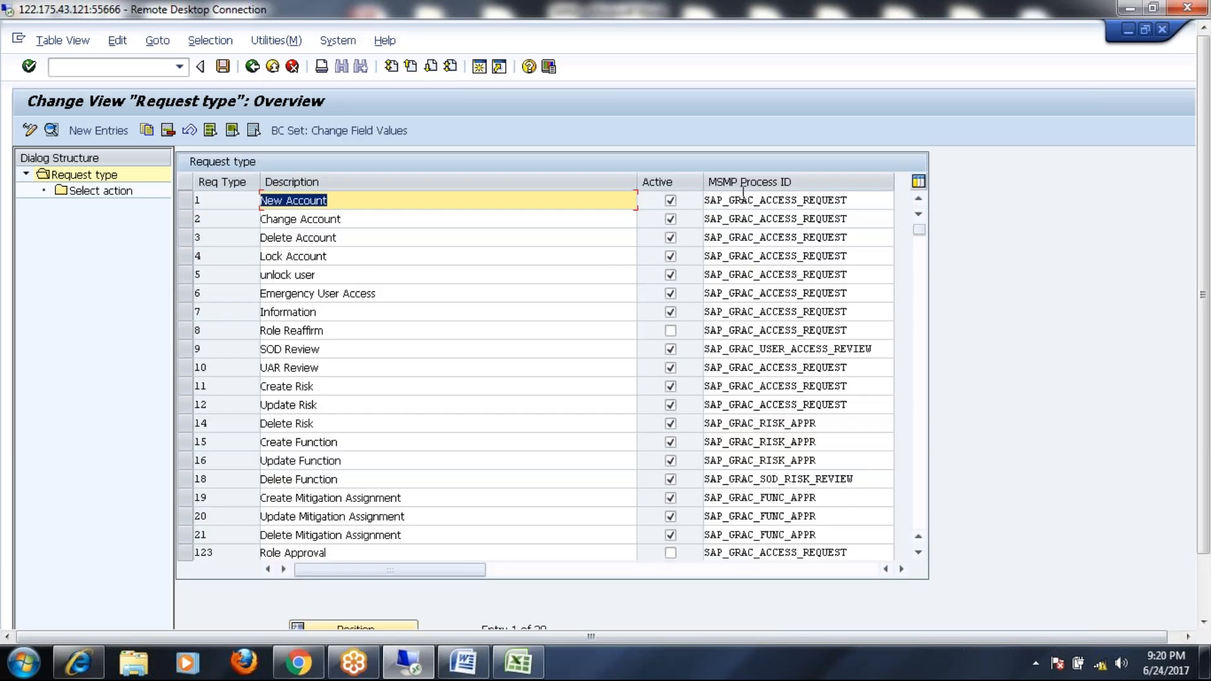
drag(637, 181, 507, 190)
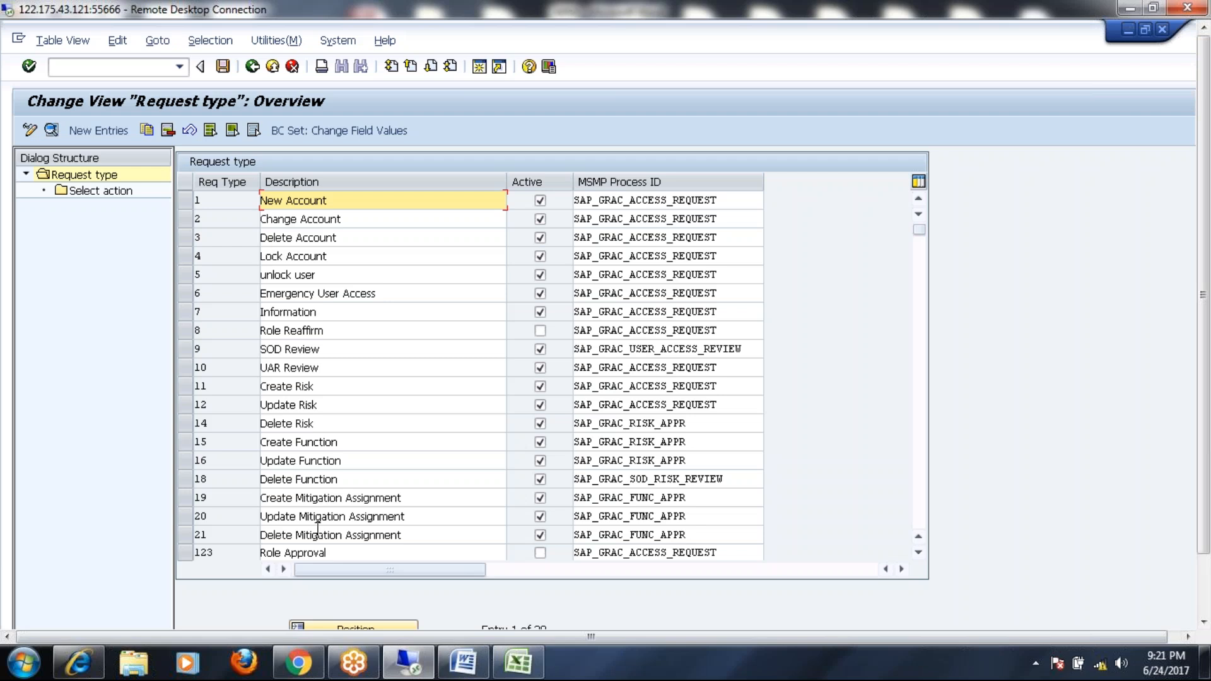
Step: Examine the risk, SOD Review, UAR Review and mitigation assignment request types in the overview
click(325, 386)
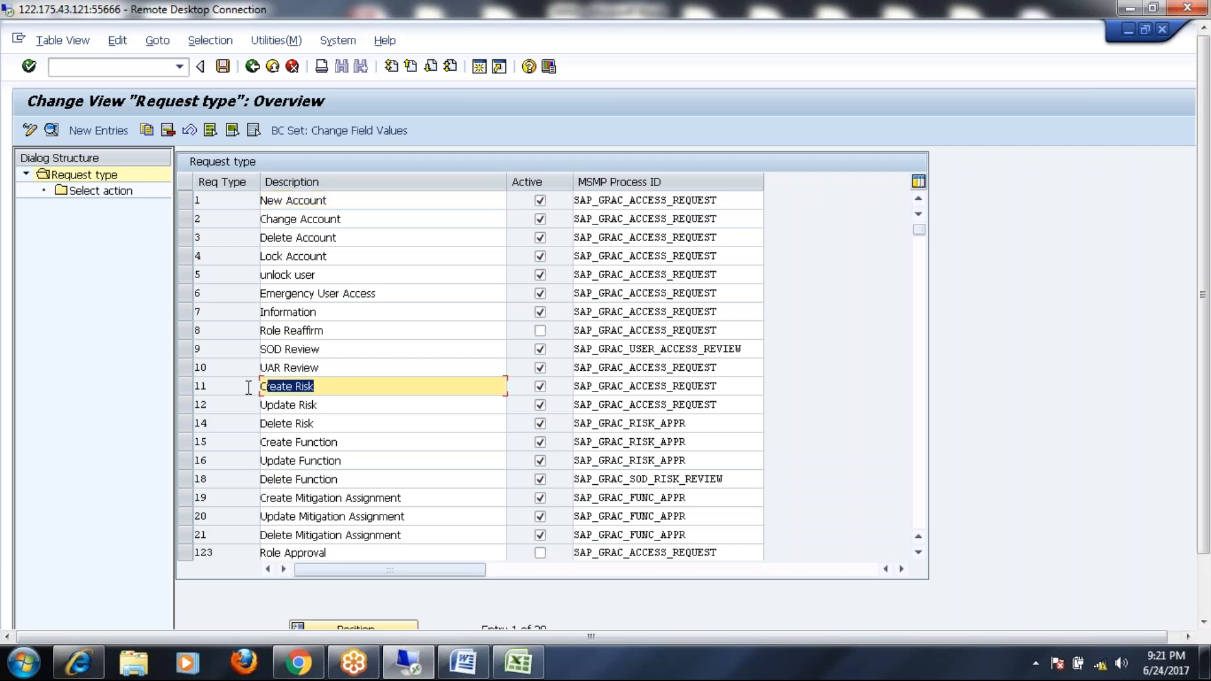
click(334, 409)
click(325, 424)
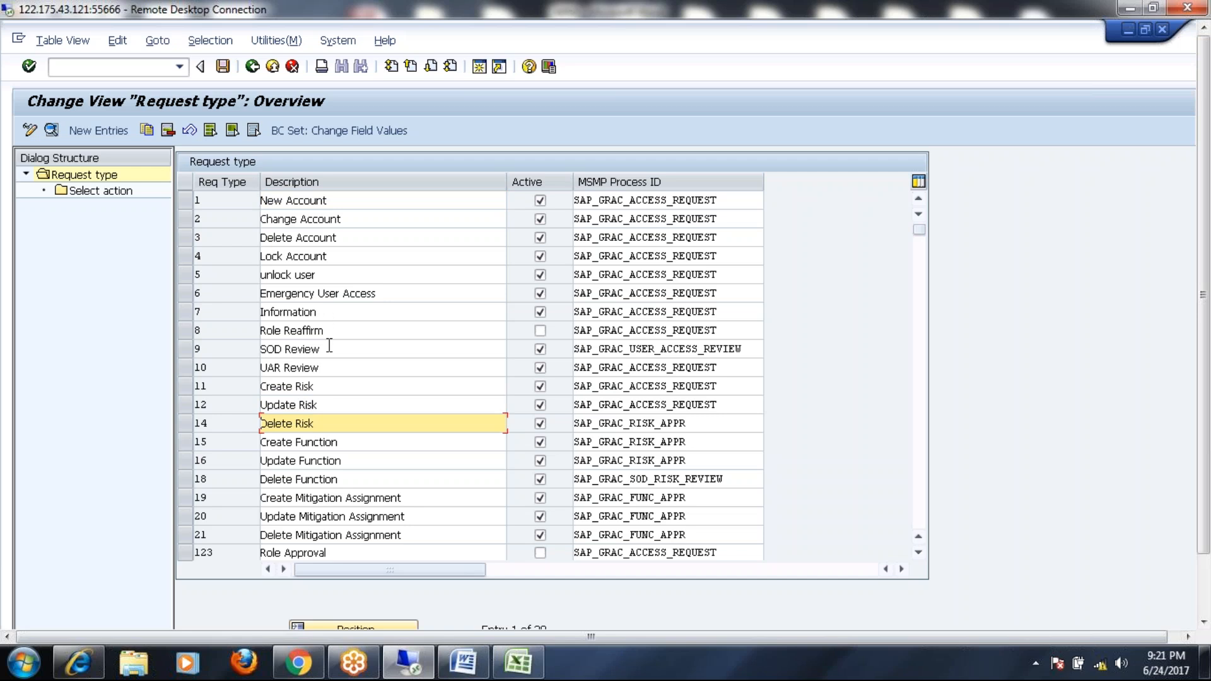
drag(333, 348, 245, 347)
drag(354, 368, 236, 369)
click(234, 372)
drag(432, 499, 235, 497)
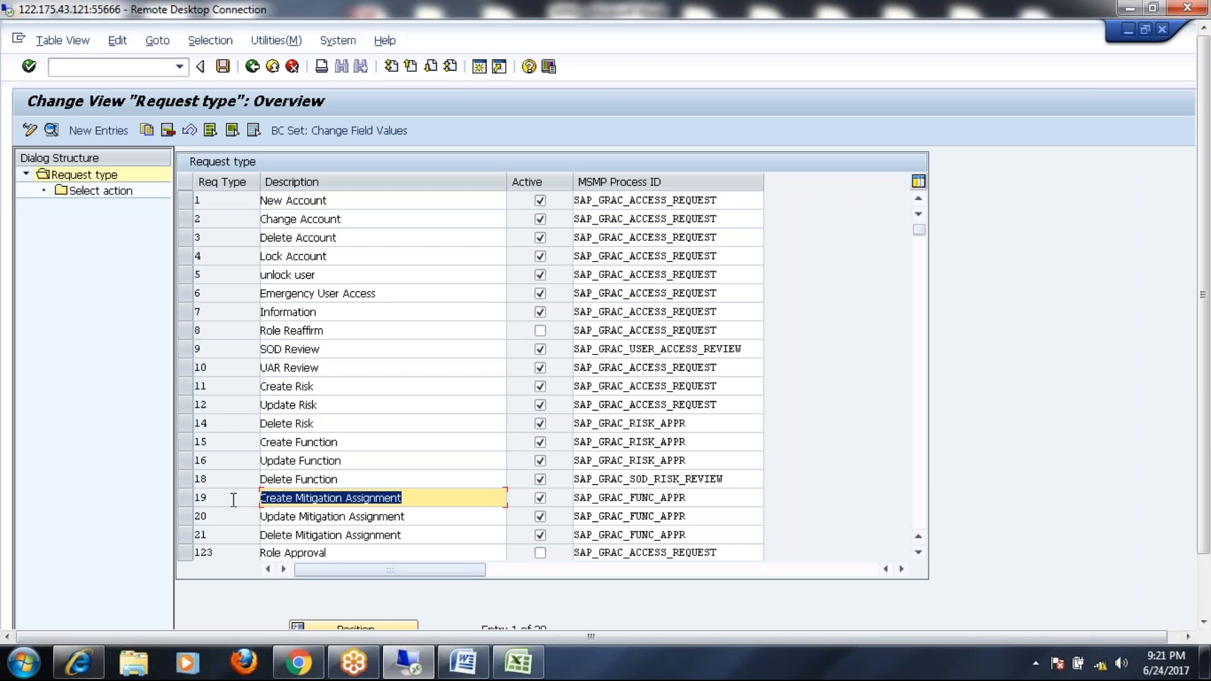
click(234, 498)
click(432, 517)
drag(333, 517, 235, 516)
click(234, 516)
click(463, 541)
drag(305, 542, 257, 534)
click(256, 534)
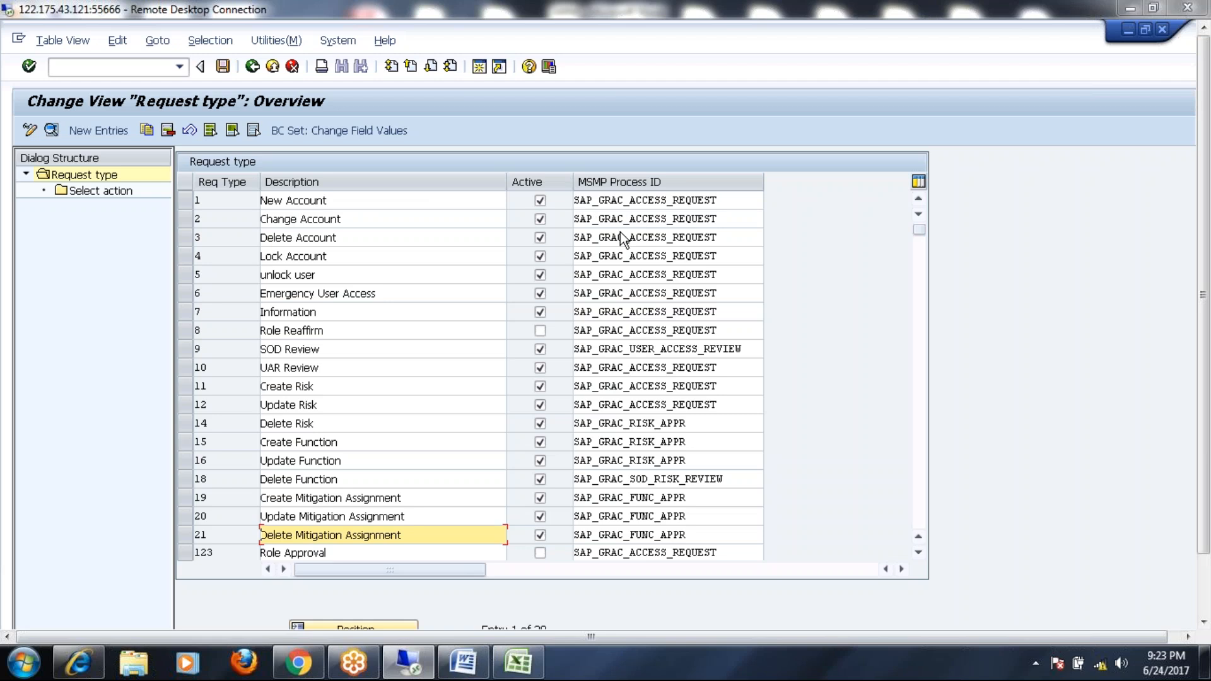
Step: Set the MSMP Process ID of the Create Risk request type to SAP_GRAC_RISK_APPR, the Risk Approval Workflow
click(184, 386)
click(320, 389)
click(748, 387)
click(770, 386)
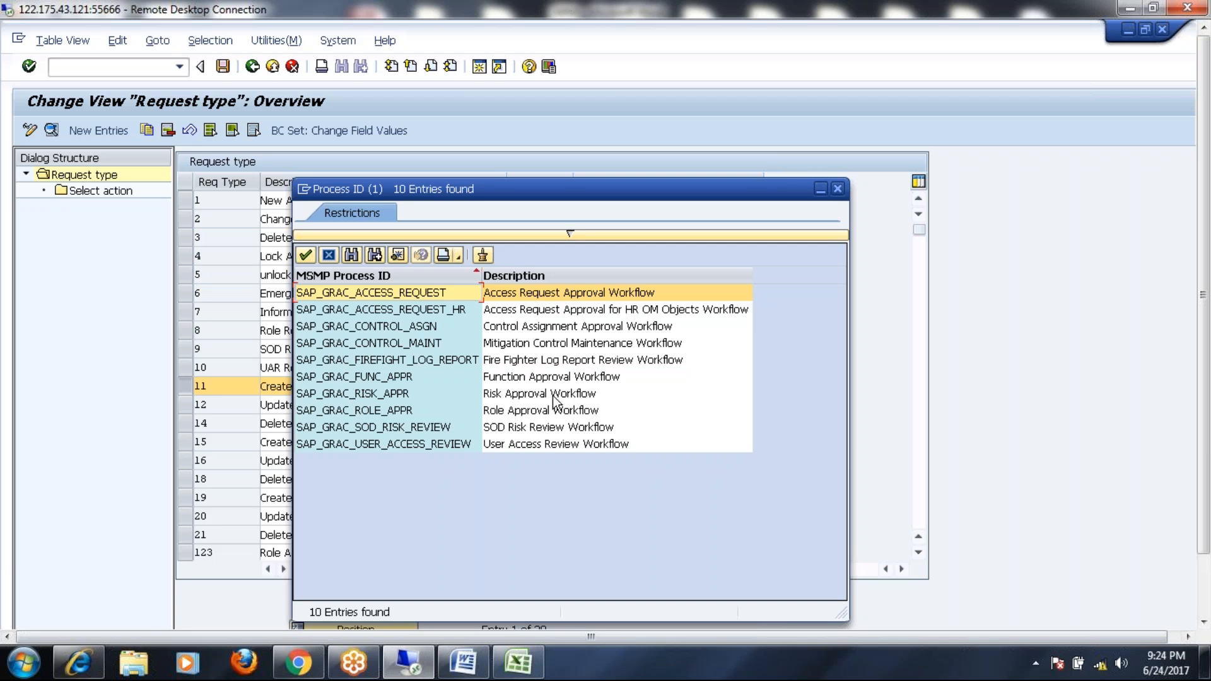
double_click(502, 397)
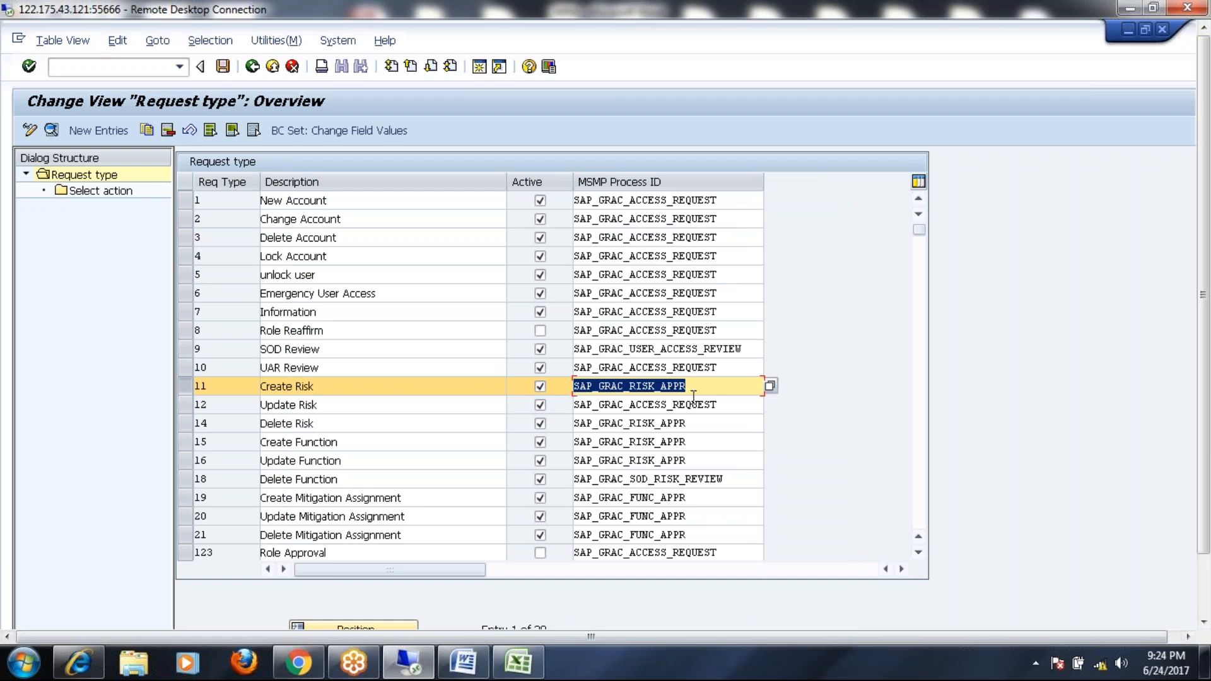
Step: Replace the Update Risk request type's MSMP Process ID with SAP_GRAC_RISK_APPR, copied from the Create Risk row
click(719, 404)
key(BackSpace)
key(BackSpace)
key(BackSpace)
key(BackSpace)
key(BackSpace)
key(BackSpace)
key(BackSpace)
key(BackSpace)
key(BackSpace)
key(BackSpace)
key(BackSpace)
key(BackSpace)
key(BackSpace)
key(BackSpace)
key(BackSpace)
key(BackSpace)
key(BackSpace)
key(BackSpace)
key(BackSpace)
key(BackSpace)
drag(687, 386, 575, 395)
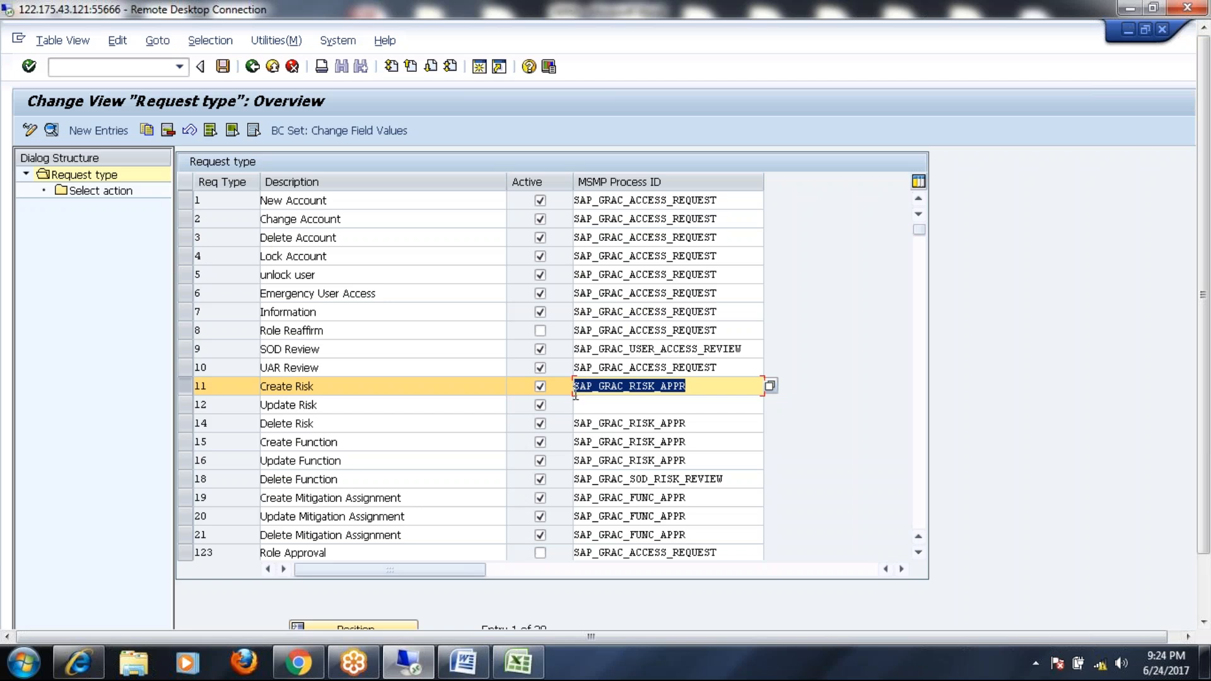
key(ctrl+c)
click(589, 404)
key(ctrl+v)
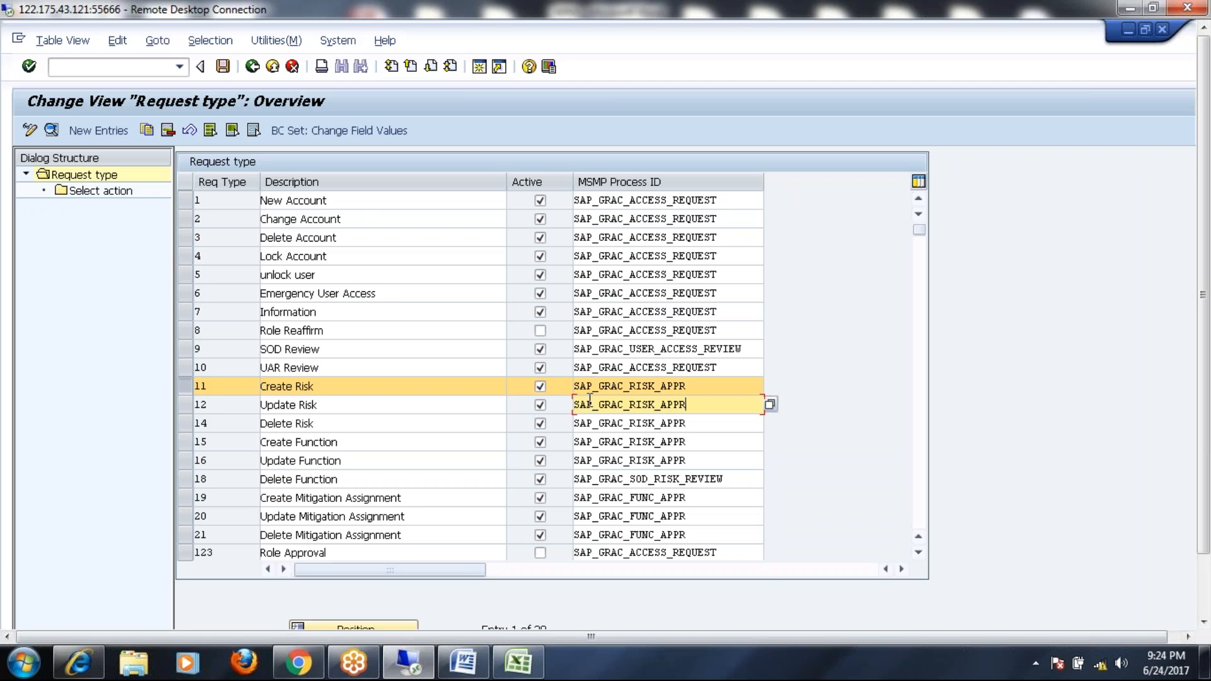
Step: Set the MSMP Process ID of the Create Function request type to SAP_GRAC_FUNC_APPR, the Function Approval Workflow
click(690, 441)
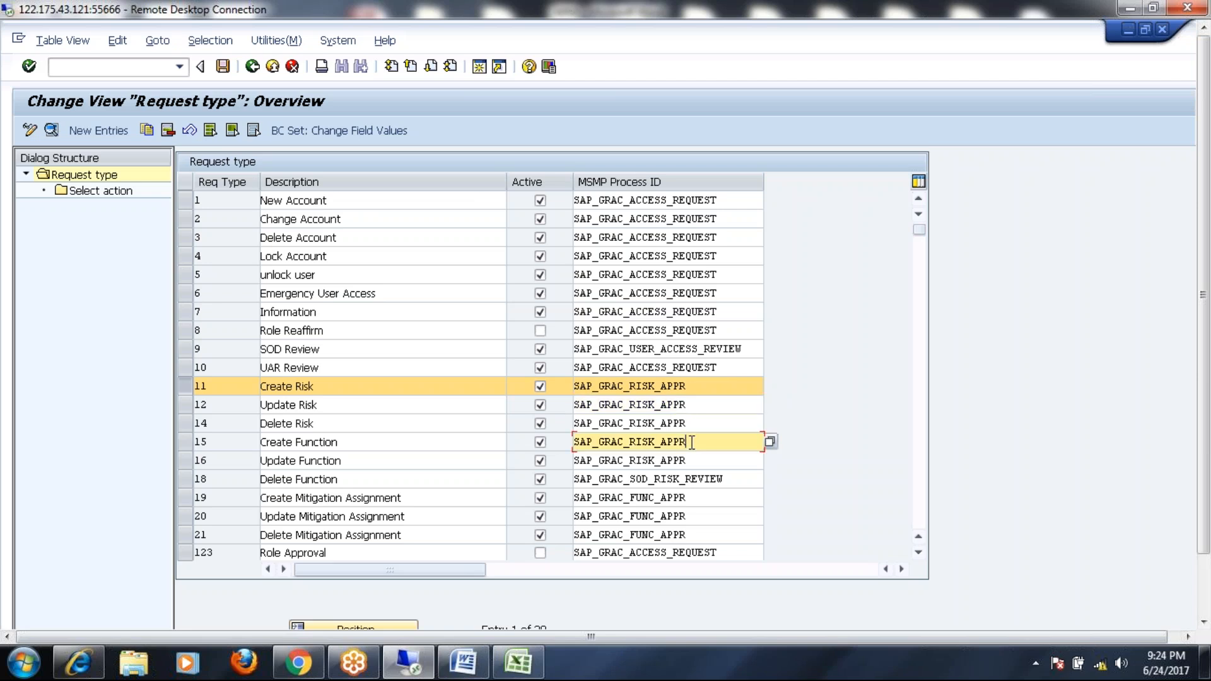
click(769, 442)
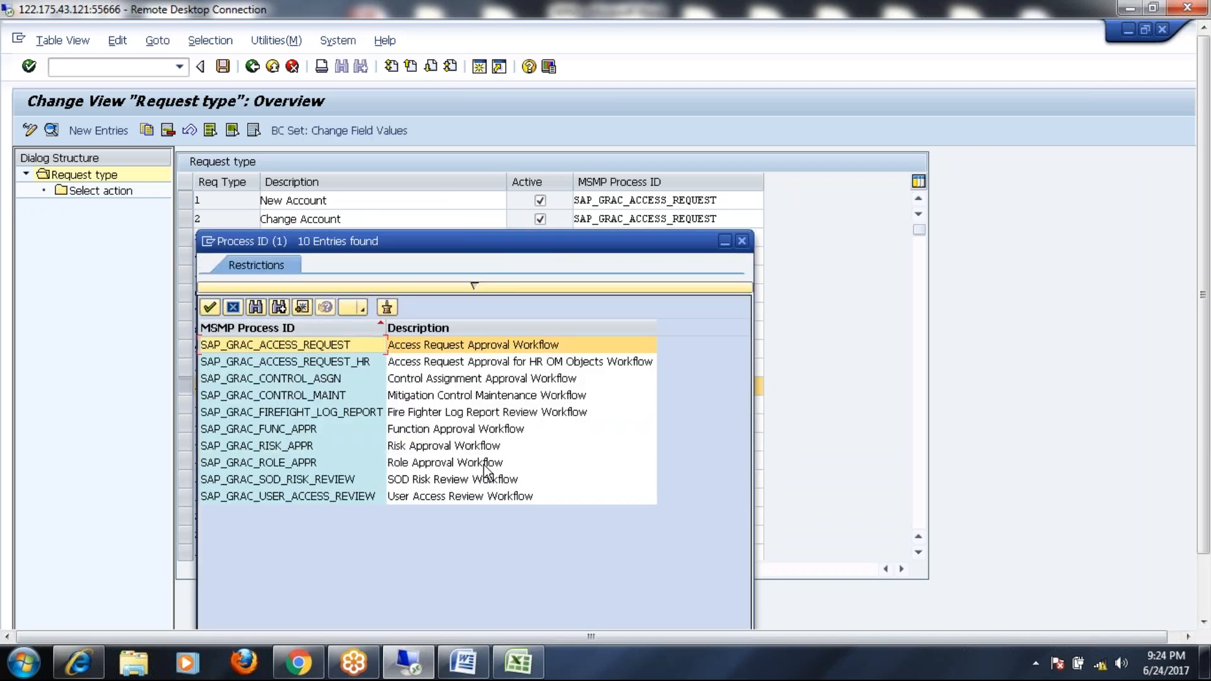
double_click(456, 429)
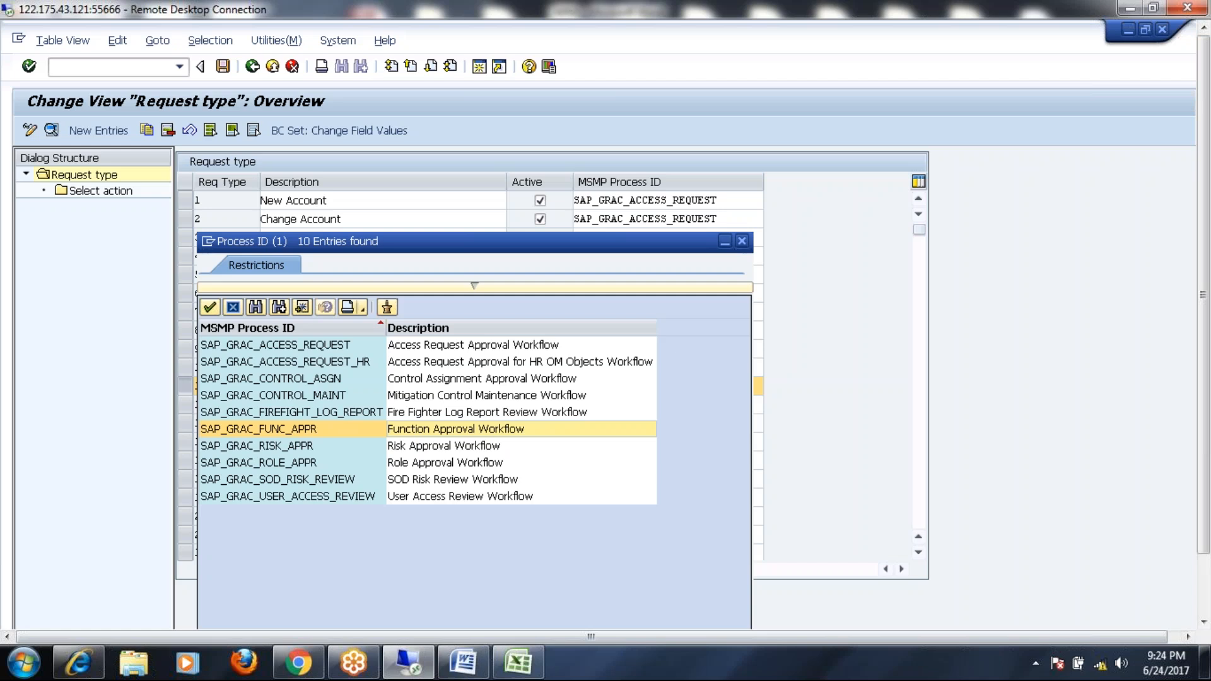
Step: Replace the Update Function request type's MSMP Process ID with SAP_GRAC_FUNC_APPR, copied from the Create Function row
click(702, 461)
key(BackSpace)
key(BackSpace)
key(BackSpace)
key(BackSpace)
key(BackSpace)
key(BackSpace)
key(BackSpace)
key(BackSpace)
key(BackSpace)
key(BackSpace)
key(BackSpace)
key(BackSpace)
key(BackSpace)
key(BackSpace)
key(BackSpace)
key(BackSpace)
key(BackSpace)
key(BackSpace)
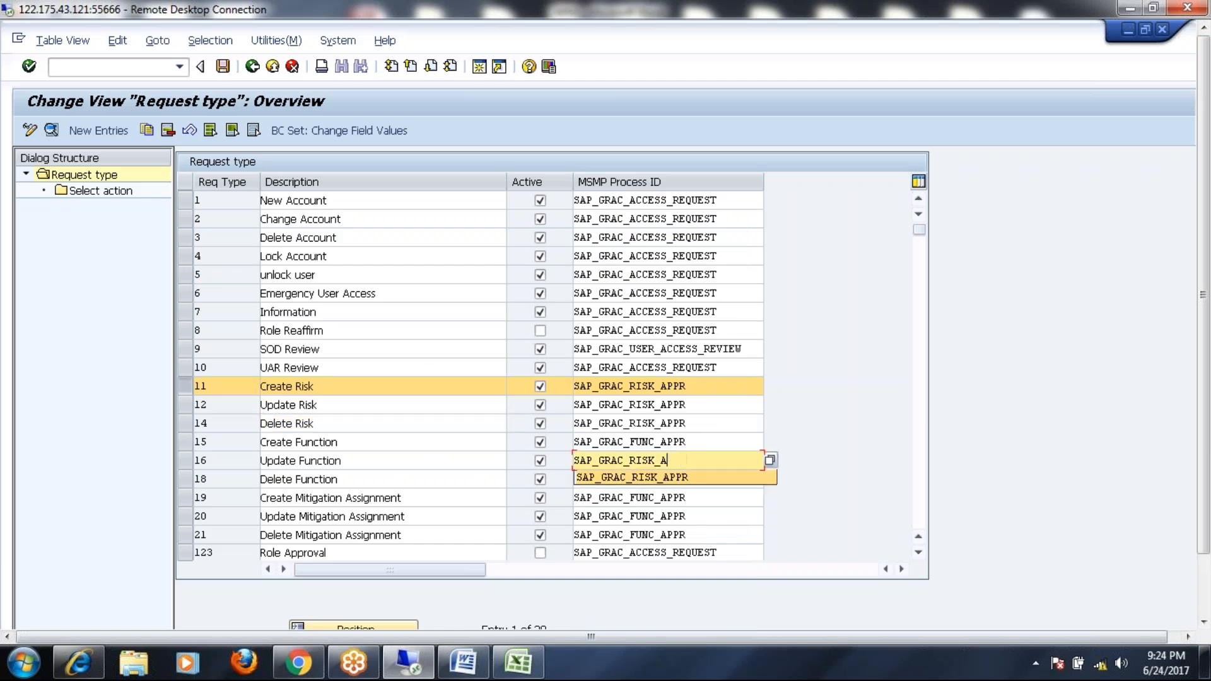
click(680, 441)
drag(681, 442, 566, 443)
key(ctrl+c)
click(585, 458)
key(ctrl+v)
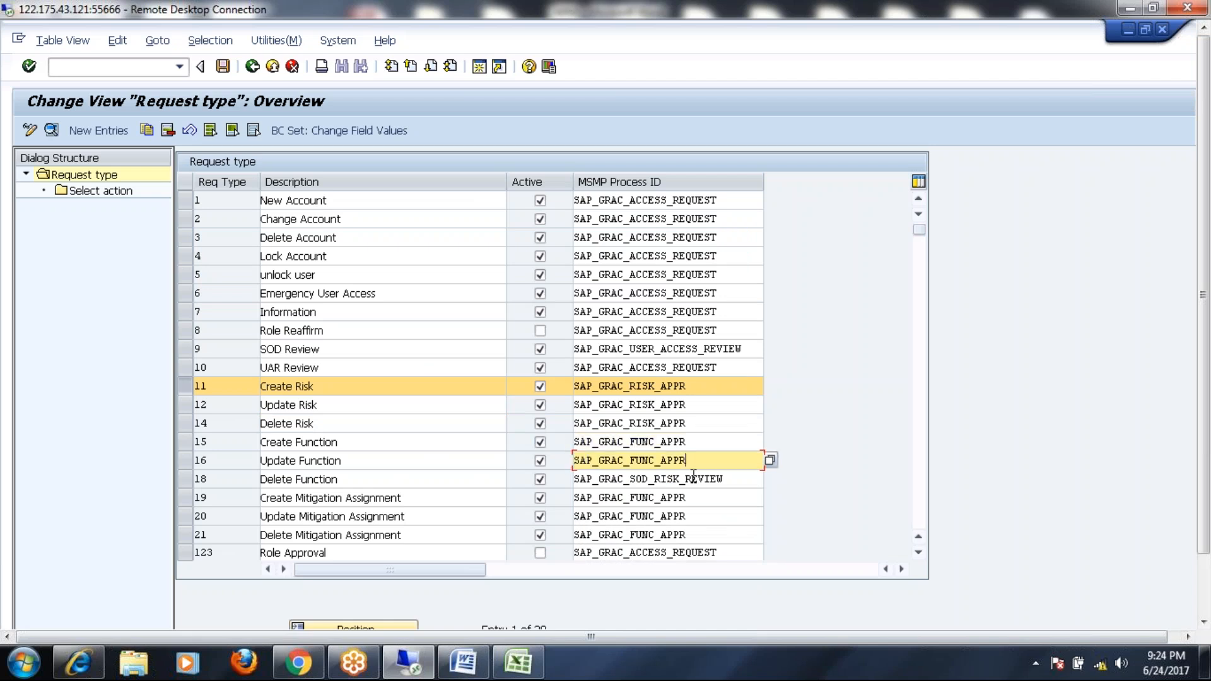
Step: Replace the Delete Function request type's MSMP Process ID with the copied SAP_GRAC_FUNC_APPR
click(741, 479)
key(BackSpace)
key(BackSpace)
key(BackSpace)
key(BackSpace)
key(BackSpace)
key(BackSpace)
key(BackSpace)
key(BackSpace)
key(BackSpace)
key(BackSpace)
key(BackSpace)
key(BackSpace)
key(BackSpace)
key(BackSpace)
key(BackSpace)
key(BackSpace)
key(BackSpace)
key(BackSpace)
key(BackSpace)
key(BackSpace)
key(BackSpace)
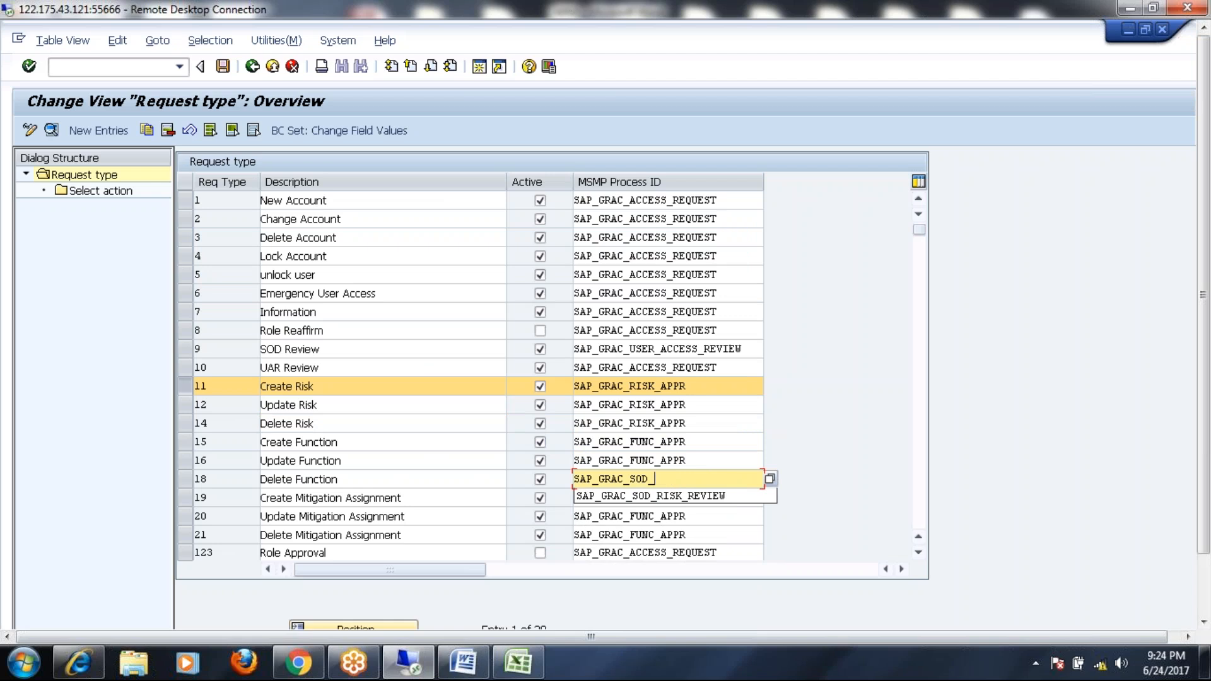
key(ctrl+v)
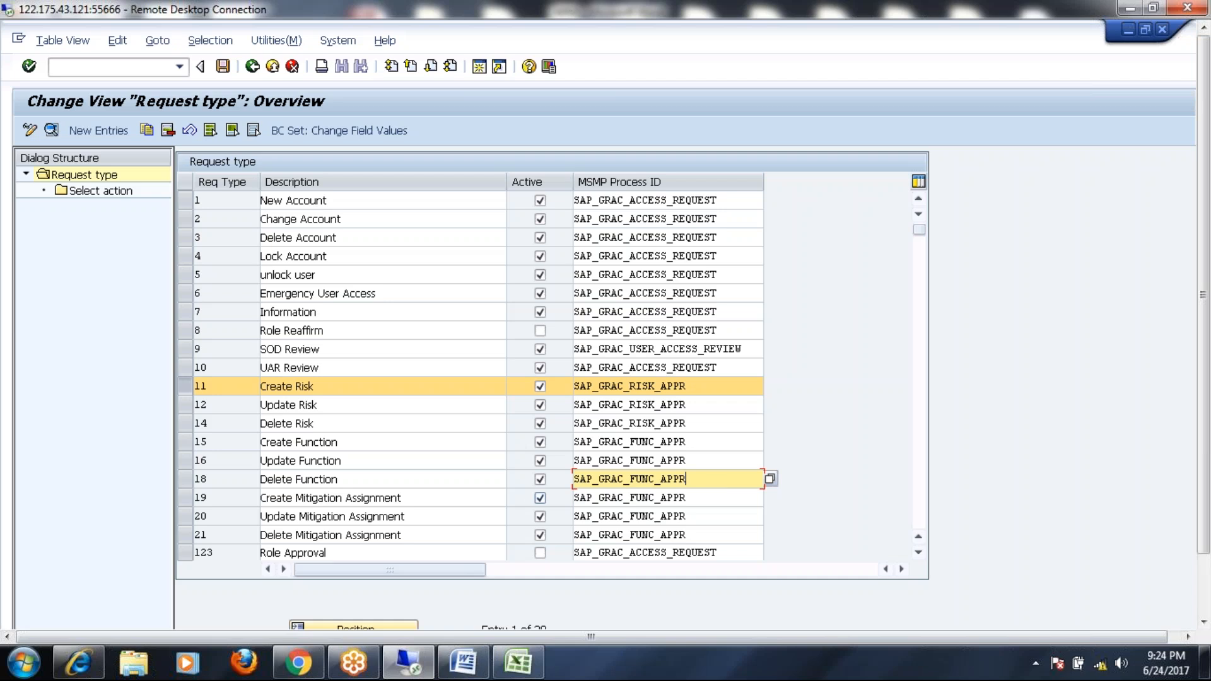
Step: Set the MSMP Process ID of Create Mitigation Assignment to SAP_GRAC_CONTROL_ASGN, the Control Assignment Approval Workflow
click(689, 498)
click(770, 499)
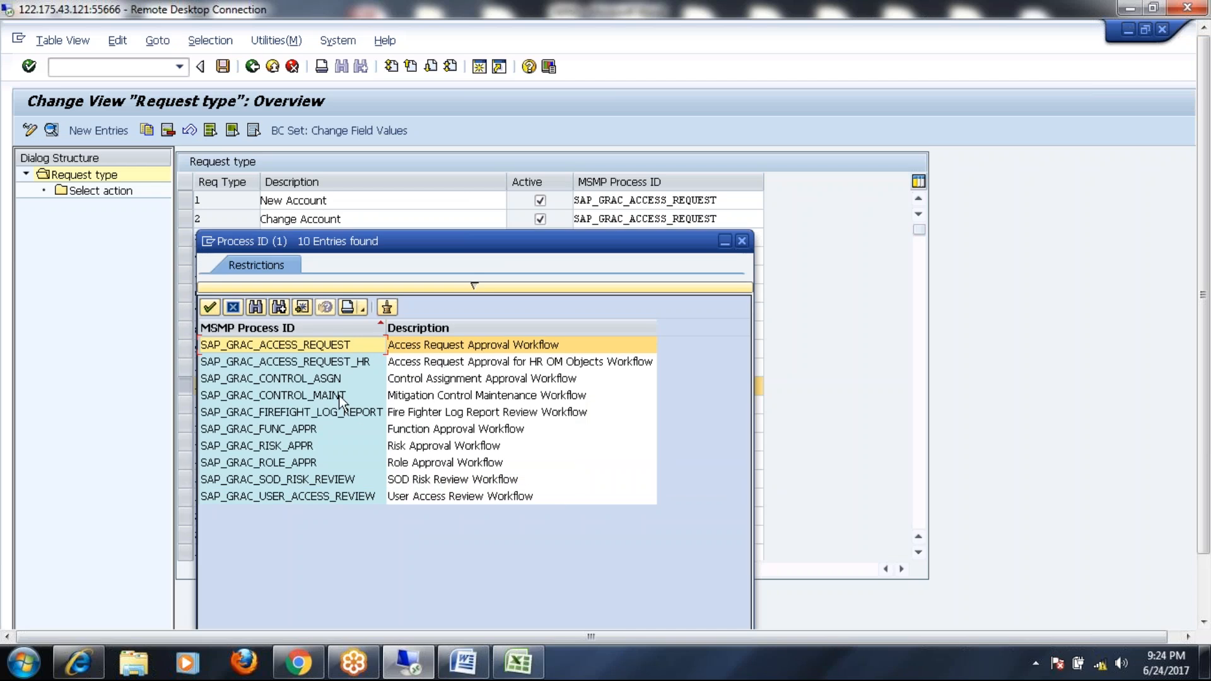
double_click(324, 379)
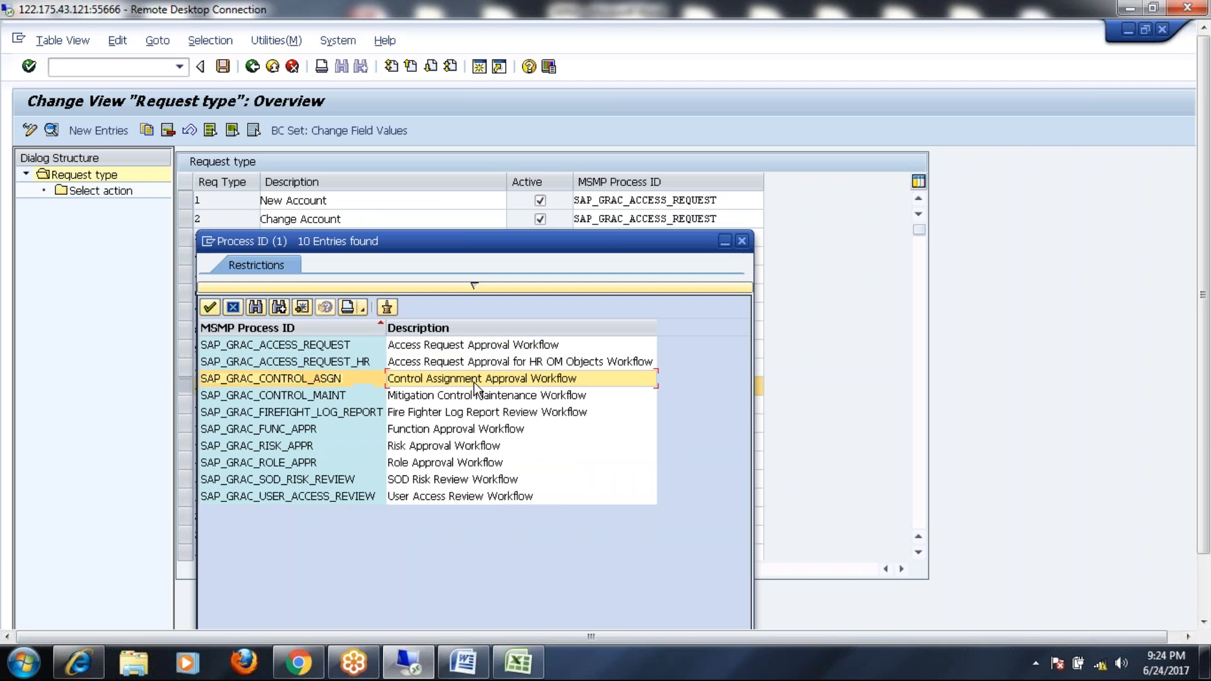
Step: Replace the Update Mitigation Assignment request type's MSMP Process ID with SAP_GRAC_CONTROL_ASGN, copied from the Create Mitigation Assignment row
click(708, 515)
key(BackSpace)
key(BackSpace)
key(BackSpace)
key(BackSpace)
key(BackSpace)
key(BackSpace)
key(BackSpace)
key(BackSpace)
key(BackSpace)
key(BackSpace)
key(BackSpace)
key(BackSpace)
key(BackSpace)
key(BackSpace)
key(BackSpace)
key(BackSpace)
key(BackSpace)
key(BackSpace)
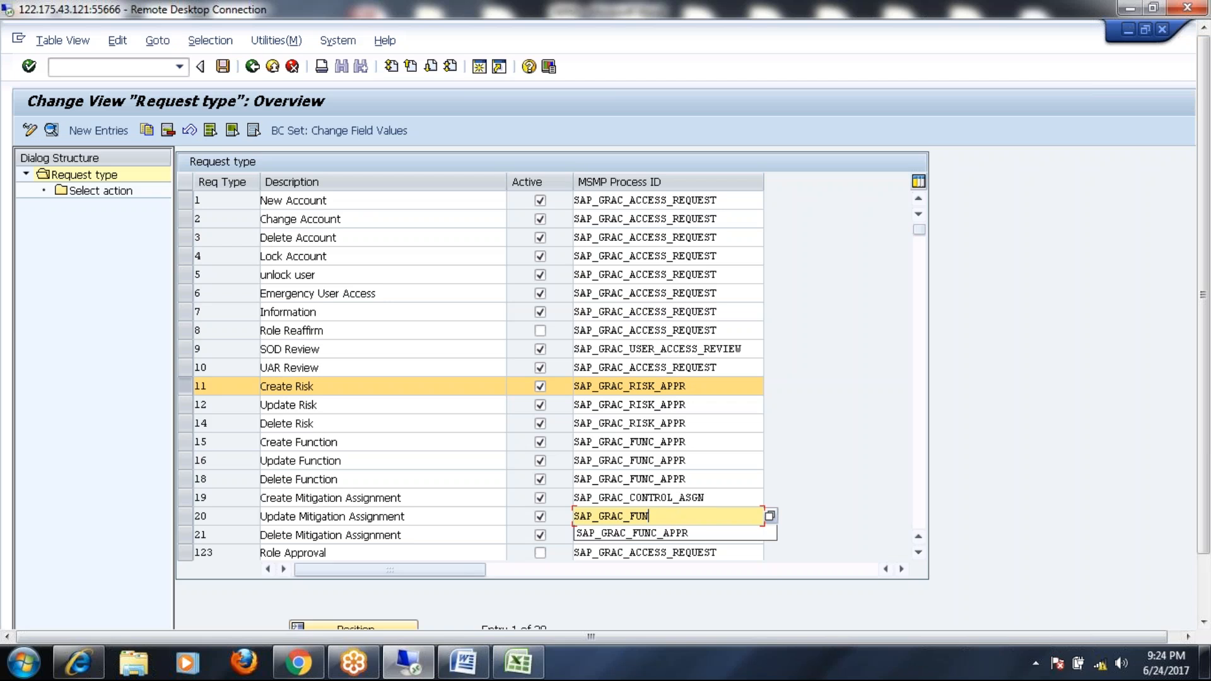
drag(714, 497, 539, 498)
key(ctrl+c)
click(604, 515)
key(ctrl+v)
Step: Replace the Delete Mitigation Assignment request type's MSMP Process ID with the copied SAP_GRAC_CONTROL_ASGN
click(708, 534)
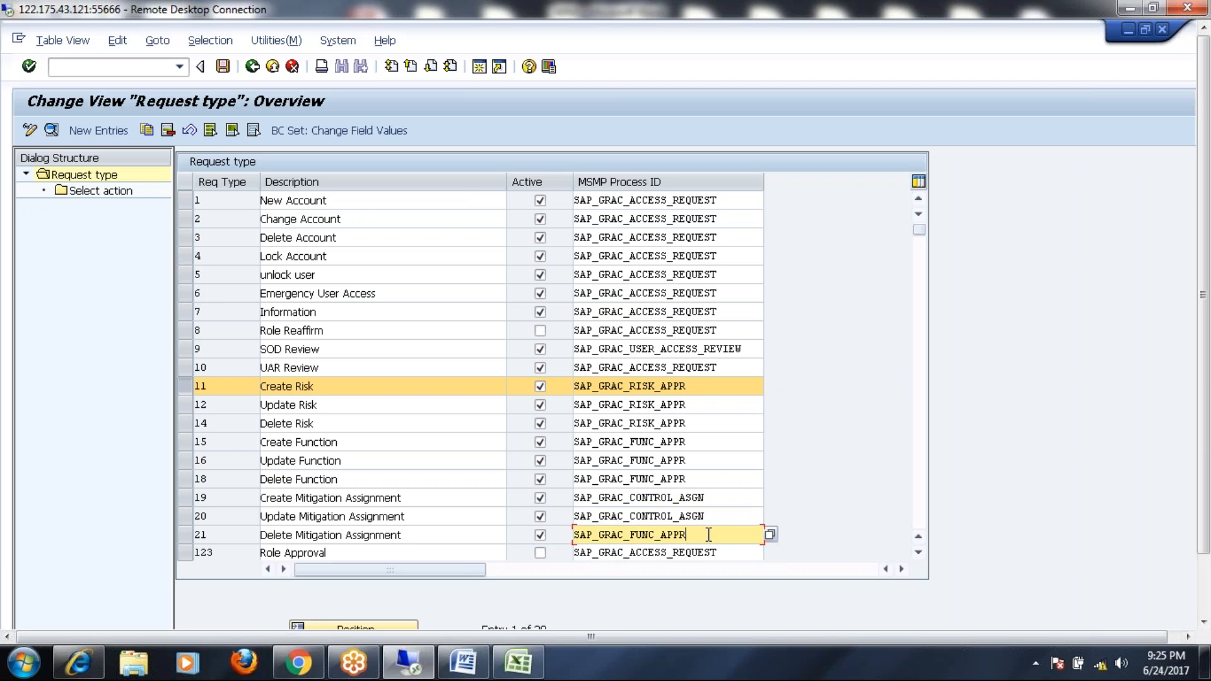
key(BackSpace)
key(BackSpace)
key(BackSpace)
key(BackSpace)
key(BackSpace)
key(BackSpace)
key(BackSpace)
key(BackSpace)
key(BackSpace)
key(BackSpace)
key(BackSpace)
key(BackSpace)
key(BackSpace)
key(BackSpace)
key(BackSpace)
key(BackSpace)
key(BackSpace)
key(BackSpace)
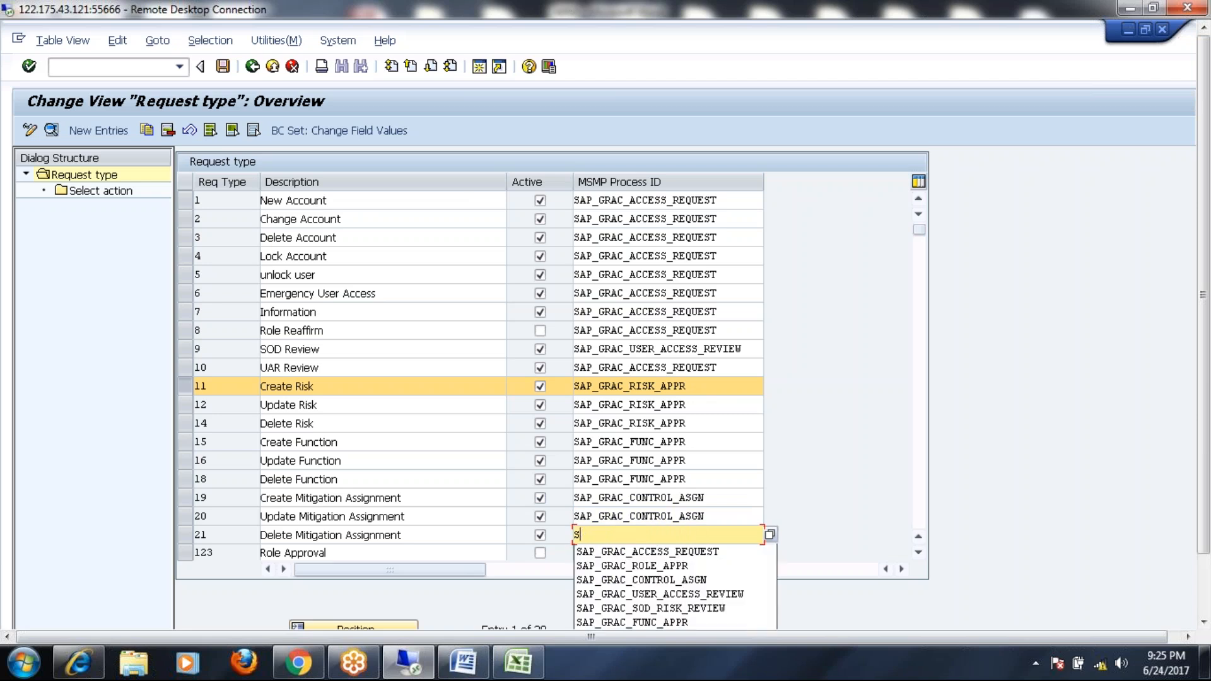
key(ctrl+v)
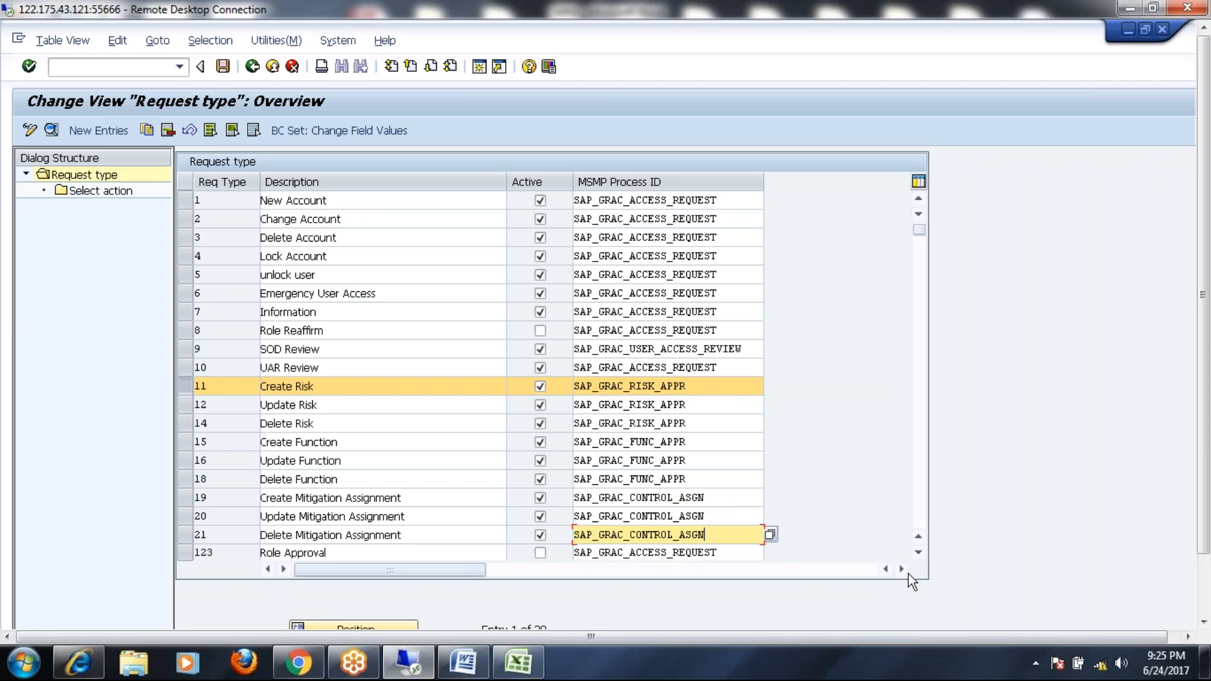
Step: Set the MSMP Process ID of the Role Approval request type to SAP_GRAC_ROLE_APPR, the Role Approval Workflow
click(918, 553)
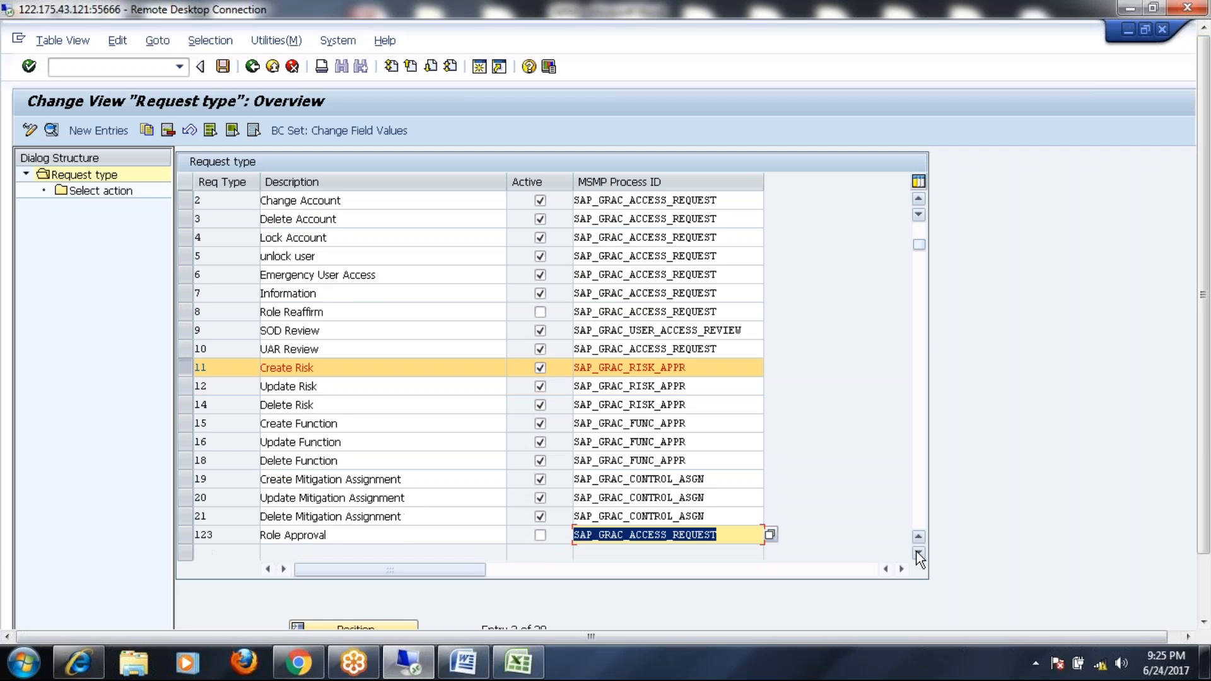
click(917, 553)
click(917, 553)
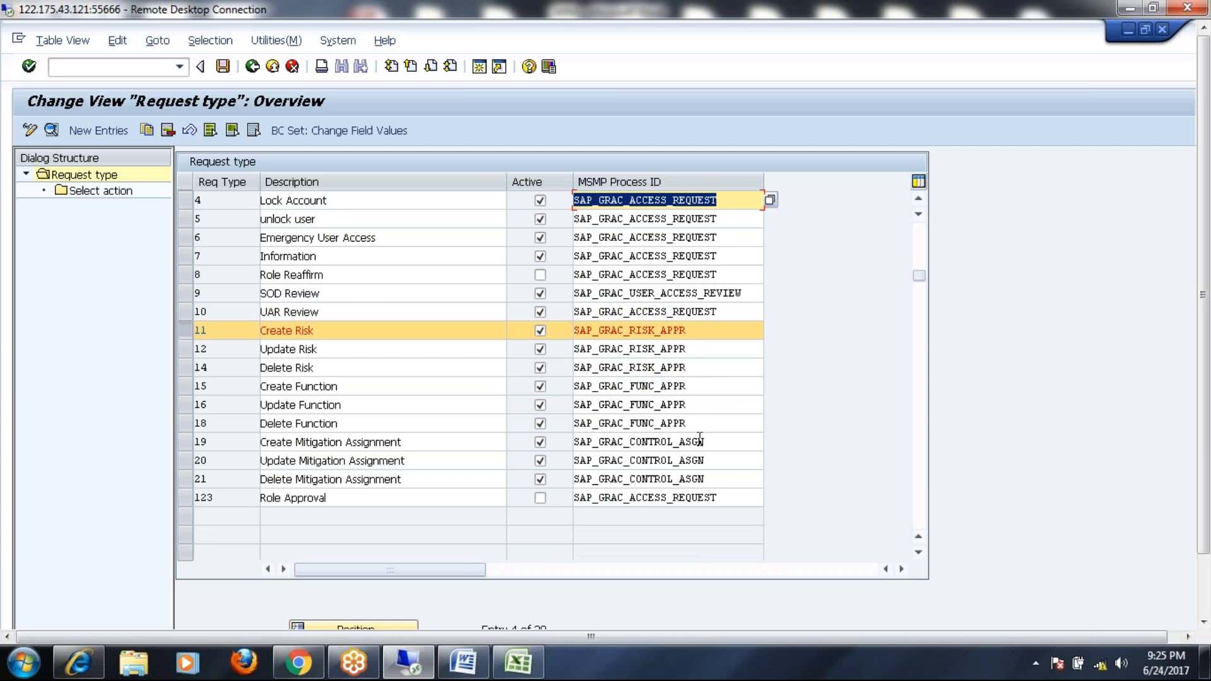
click(728, 497)
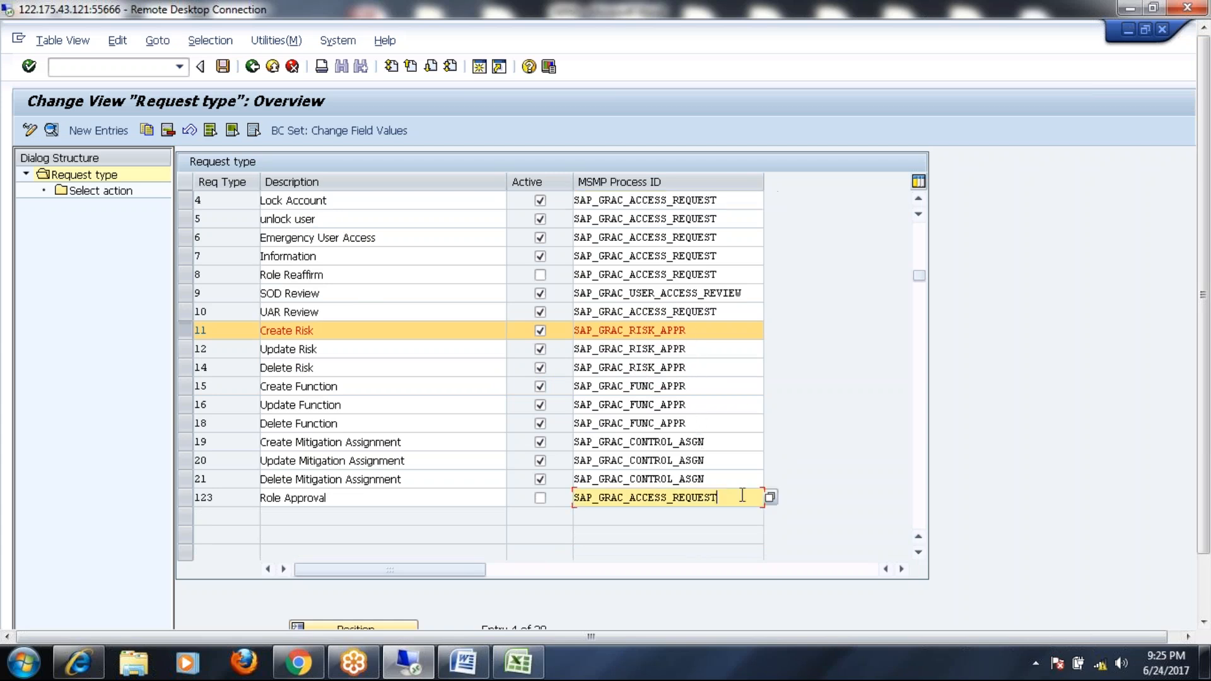
click(770, 497)
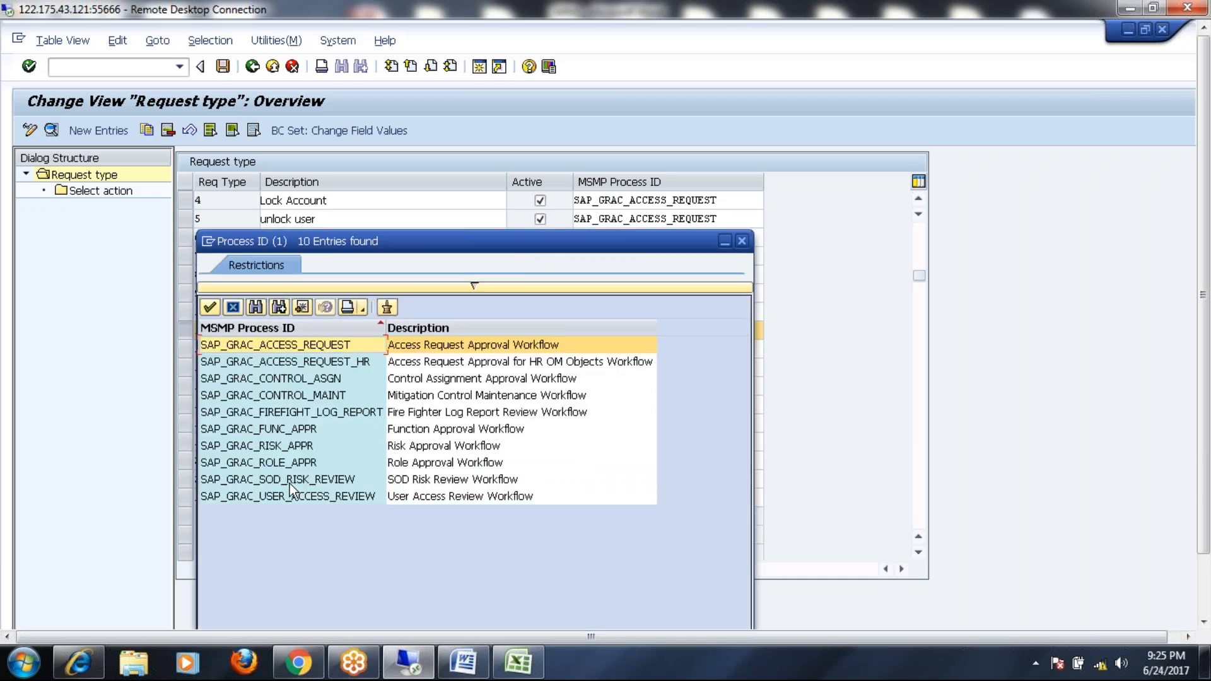
click(290, 463)
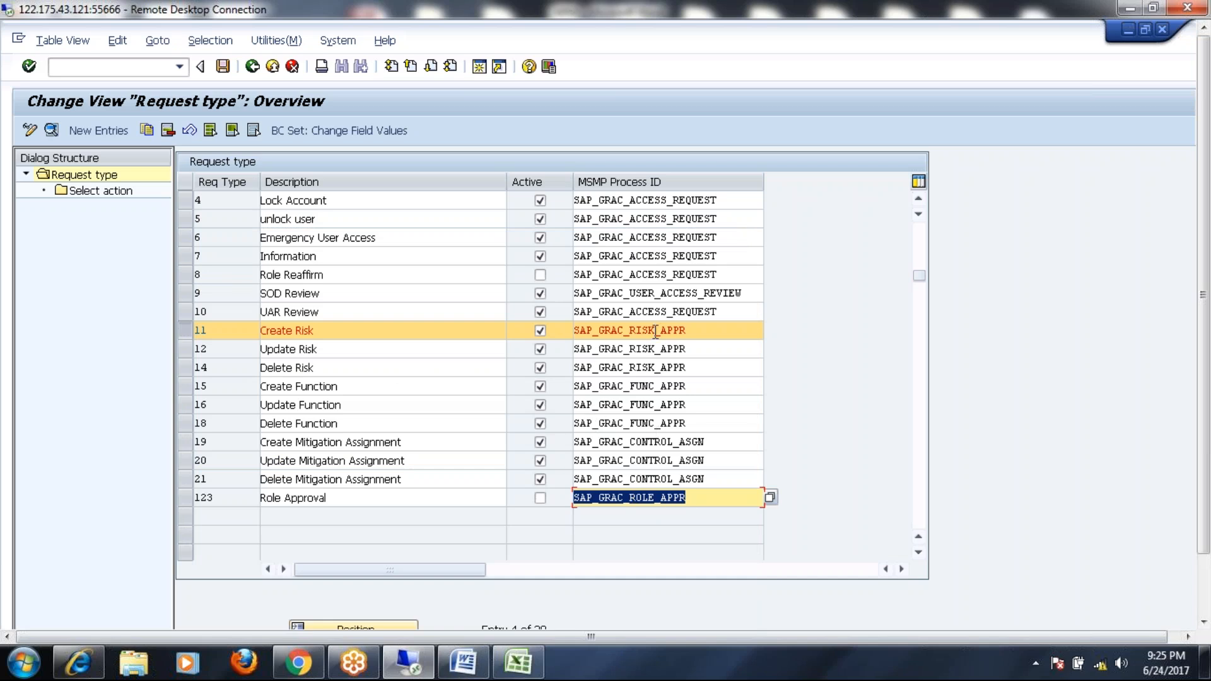
Step: Set the MSMP Process ID of the UAR Review request type to SAP_GRAC_USER_ACCESS_REVIEW, the User Access Review Workflow
click(727, 311)
click(770, 311)
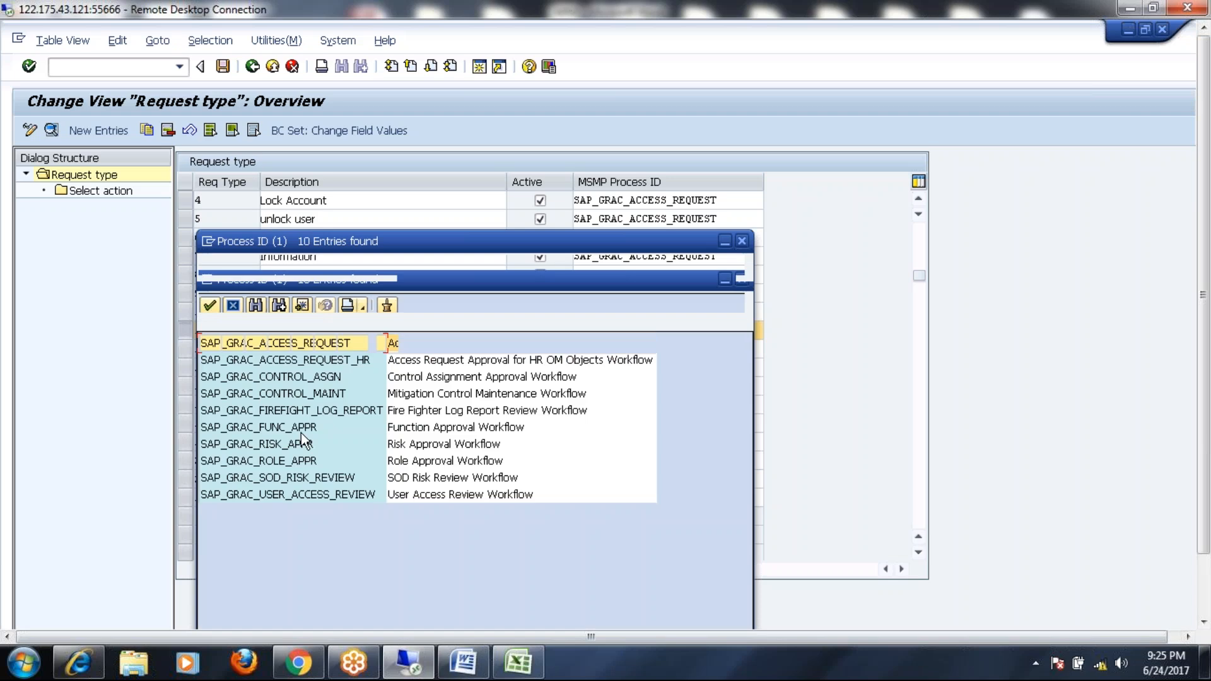
double_click(308, 497)
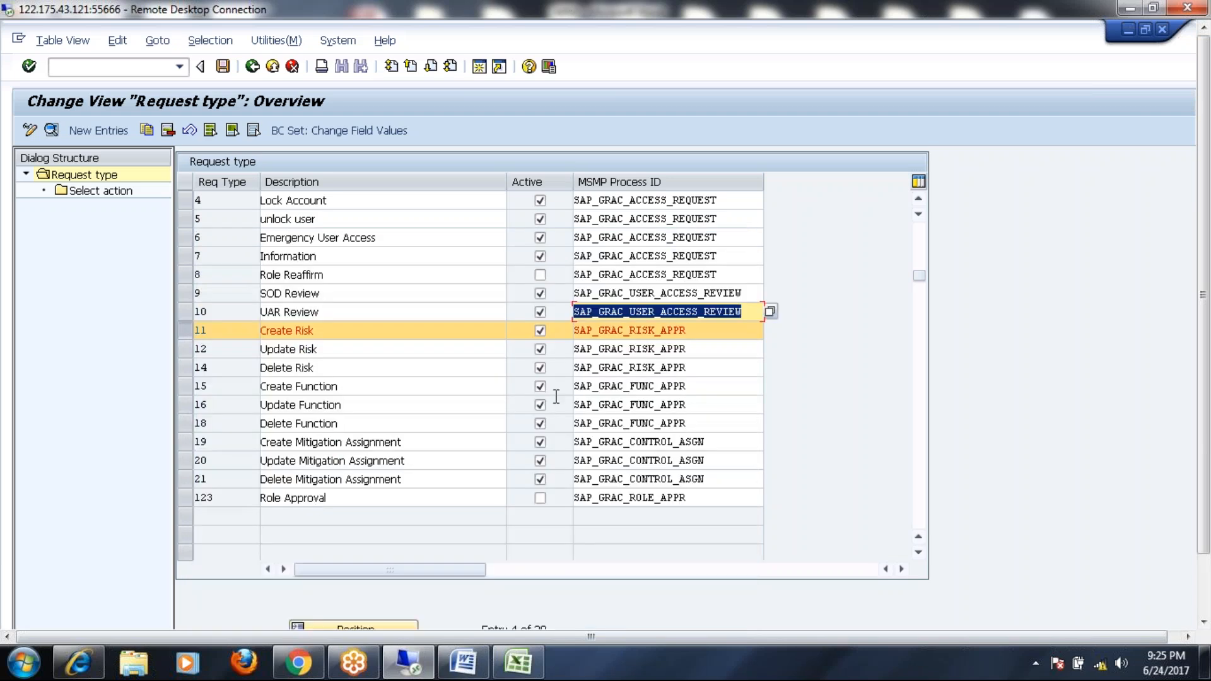
Step: Set the MSMP Process ID of the SOD Review request type to SAP_GRAC_SOD_RISK_REVIEW, the SOD Risk Review Workflow
click(693, 294)
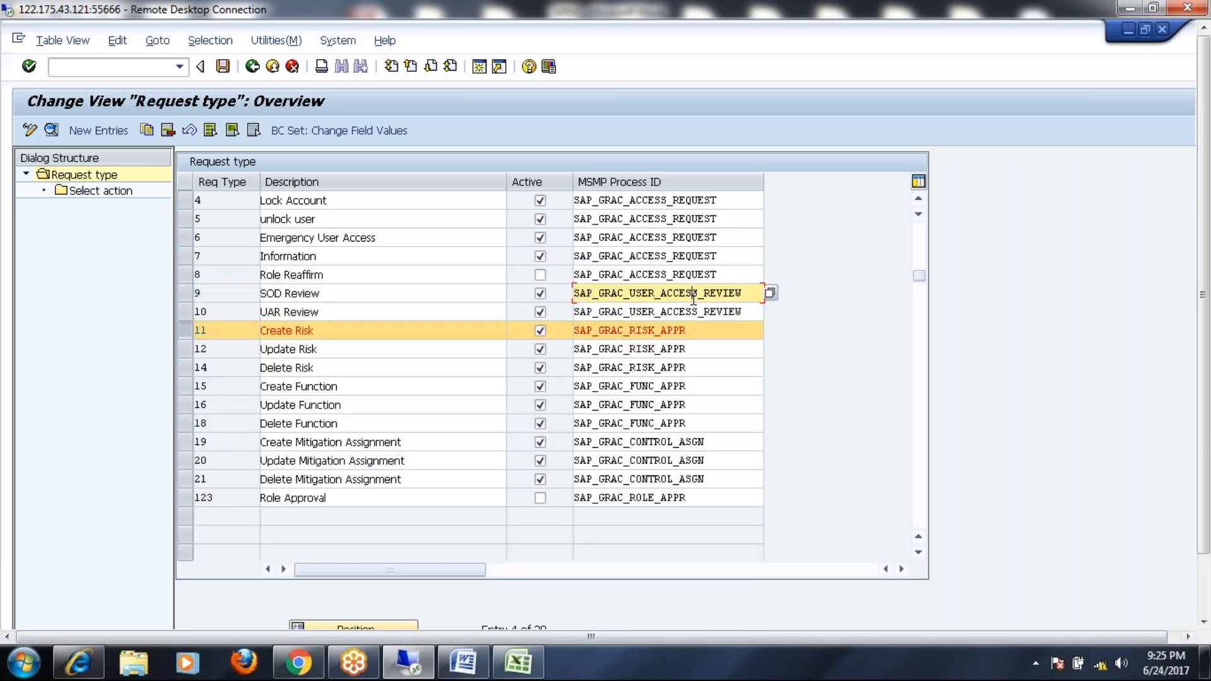
click(770, 293)
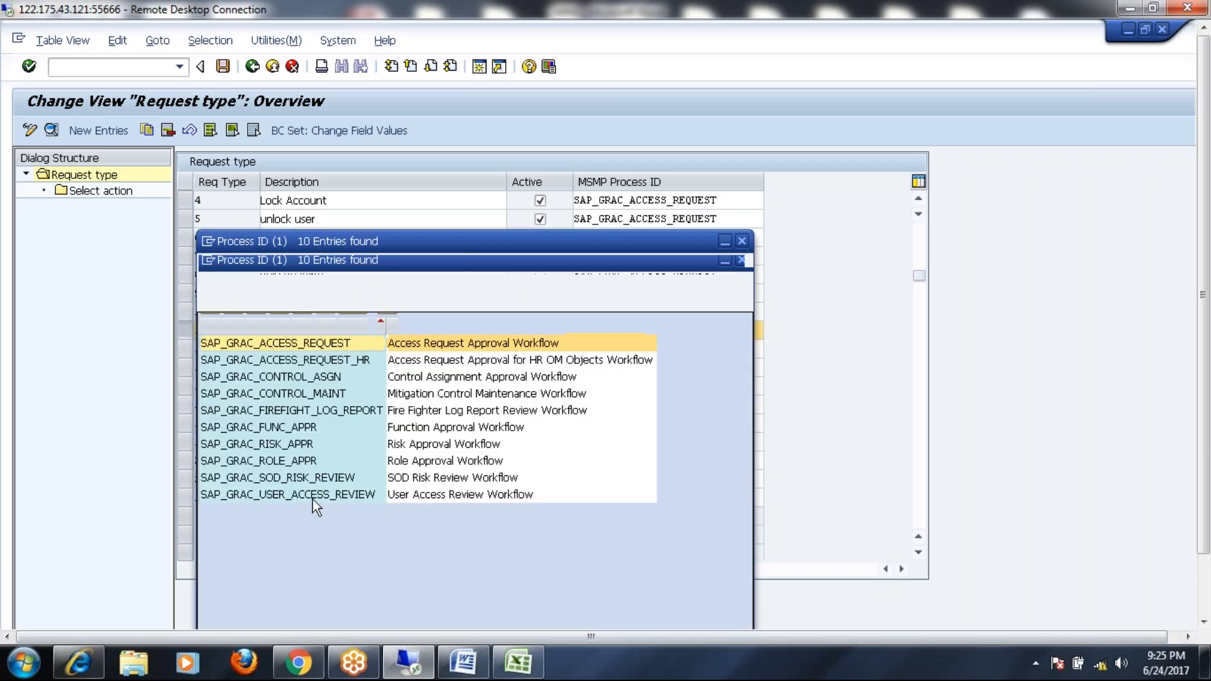
click(438, 478)
double_click(438, 478)
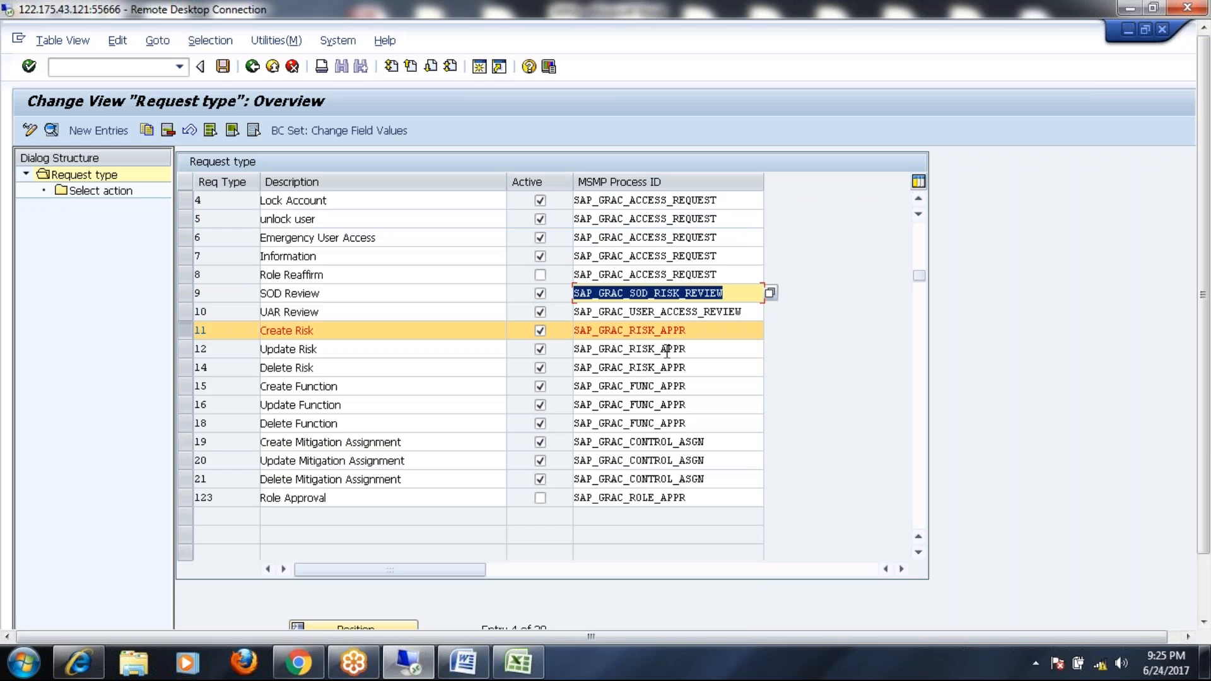
Step: Check the MSMP Process IDs of the request types from Role Reaffirm up to Lock Account
click(920, 241)
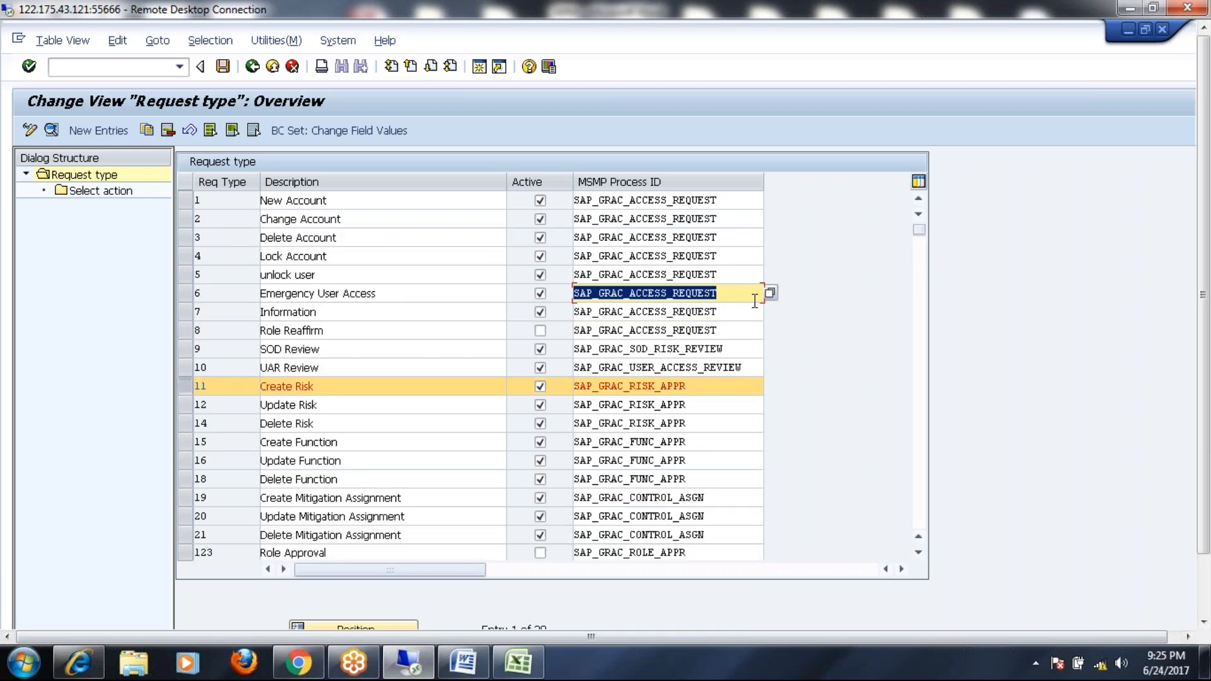
click(728, 332)
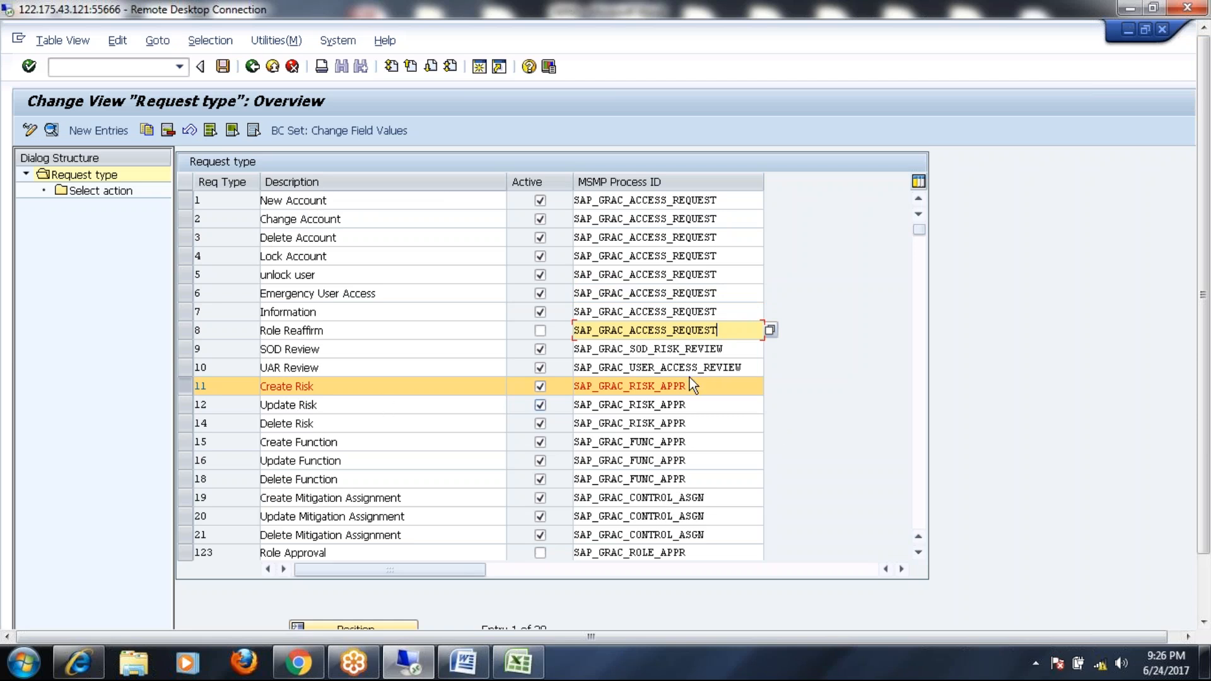
click(744, 305)
click(738, 291)
click(737, 275)
click(736, 259)
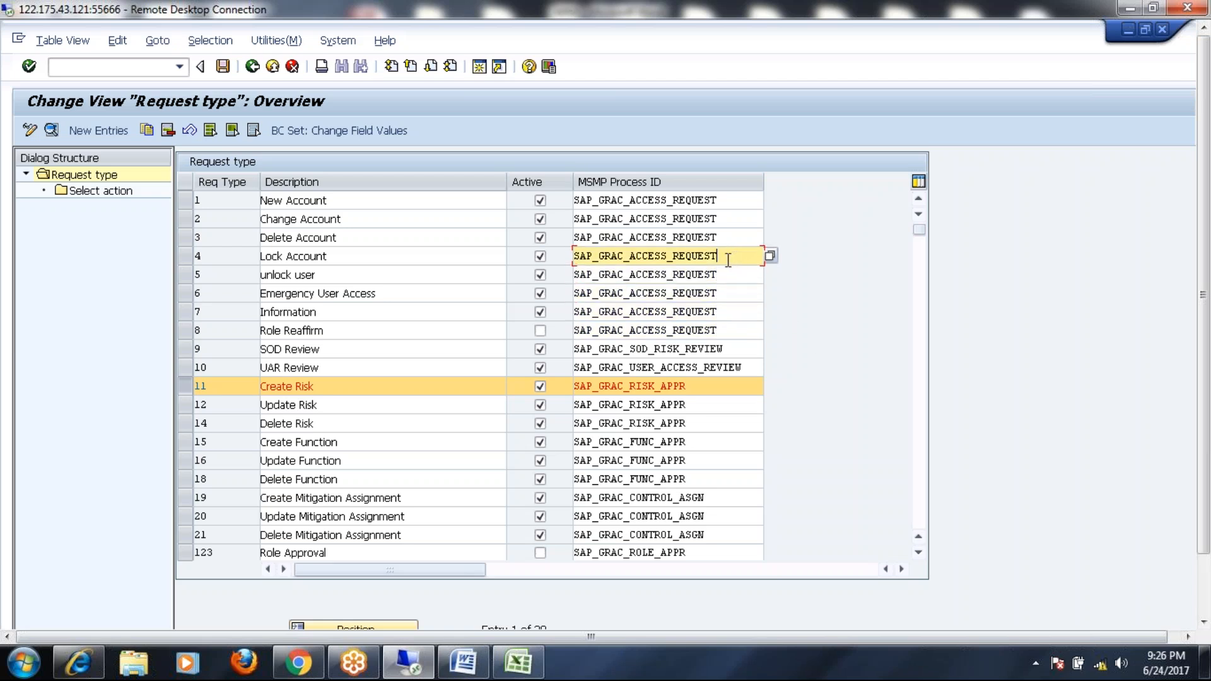
Step: Add an active request type described as NEW_USER_CREATION with process ID SAP_GRAC_ACCESS_REQUEST
click(181, 406)
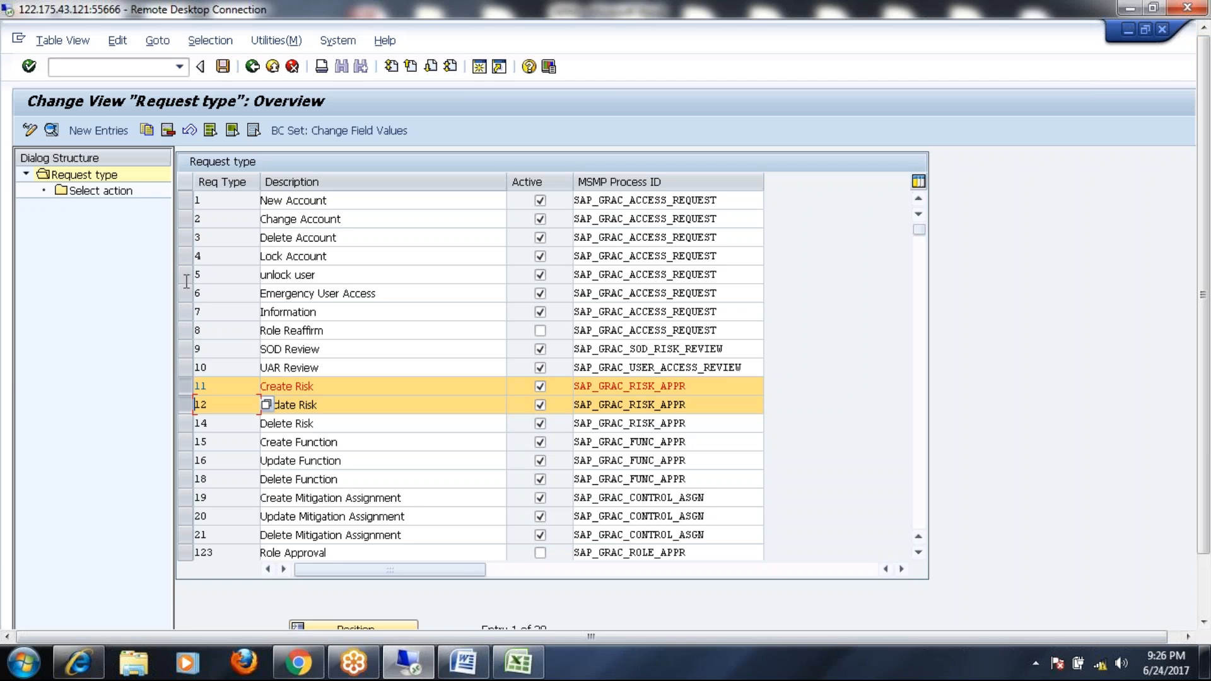
click(83, 133)
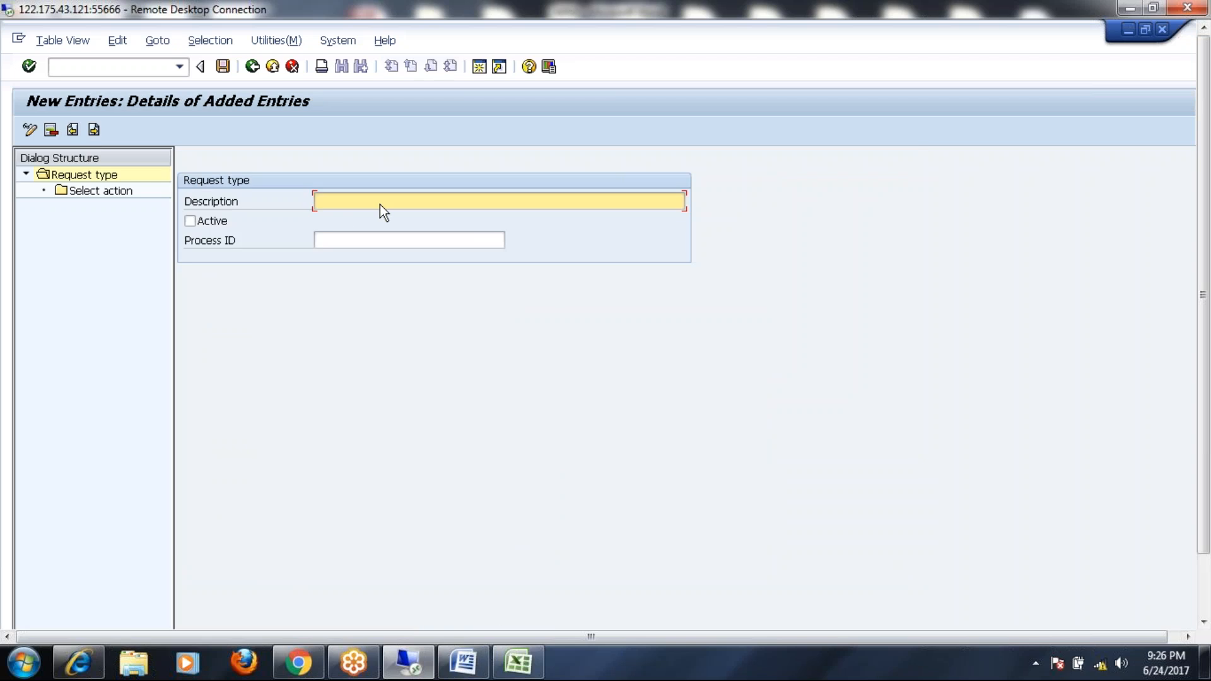
text(NEW_USER_CREATION)
click(393, 244)
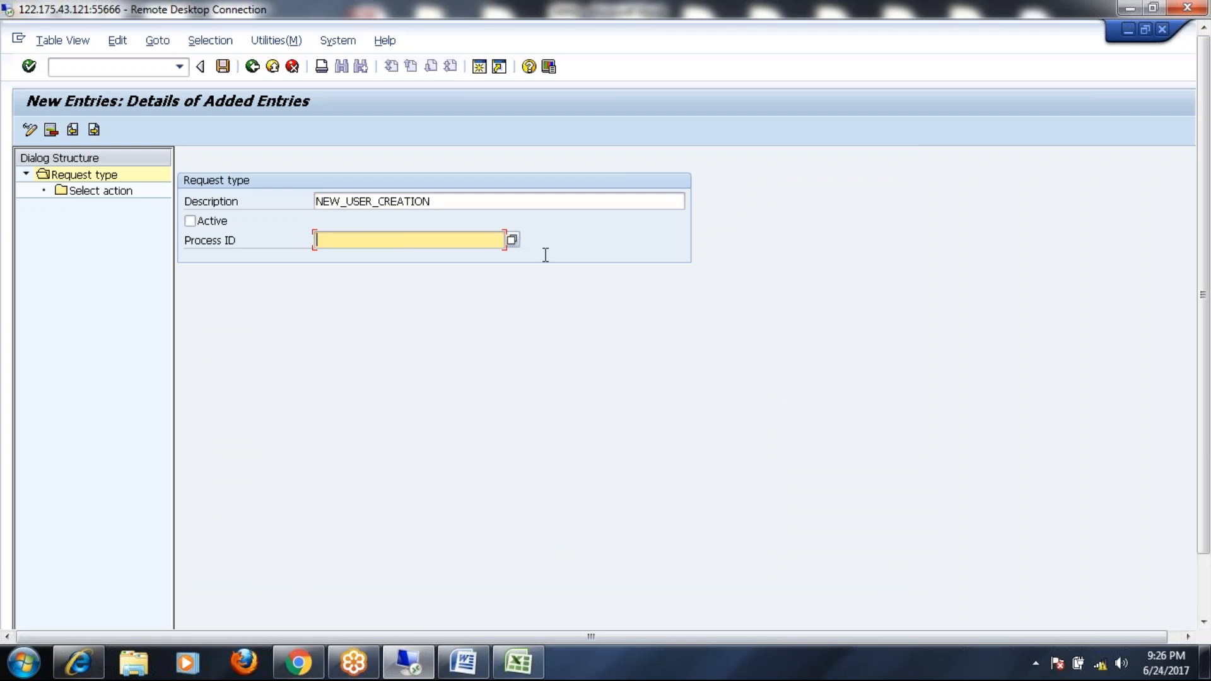
click(512, 241)
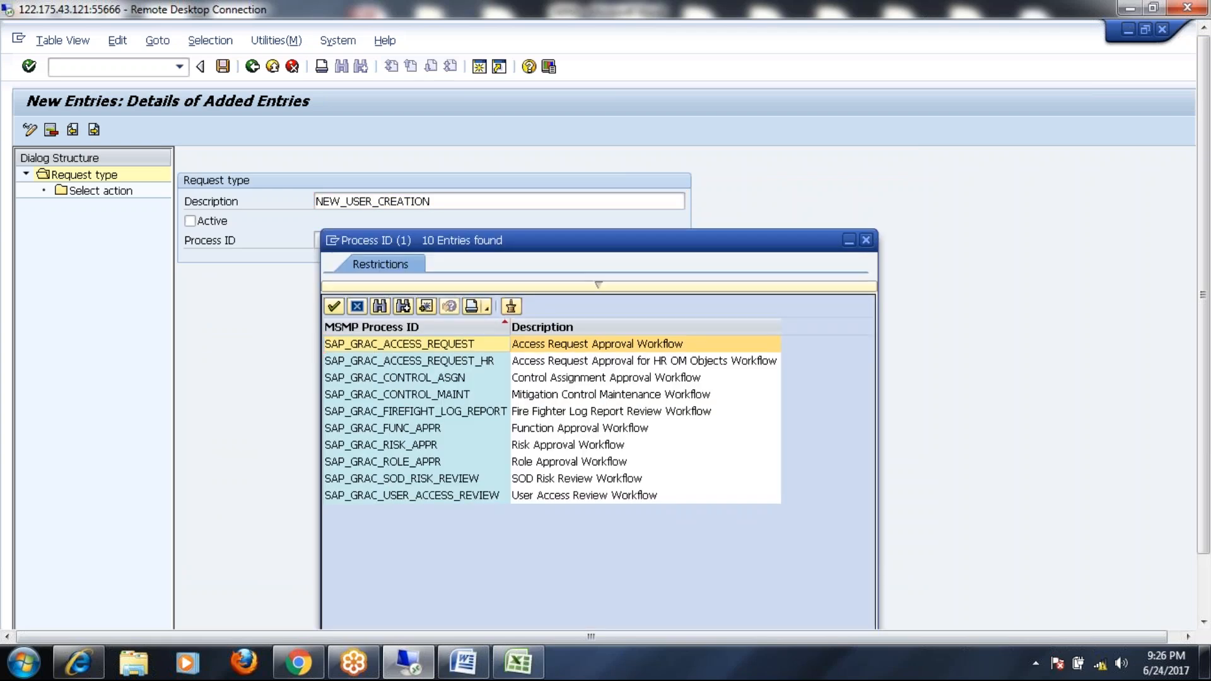
double_click(385, 346)
click(190, 222)
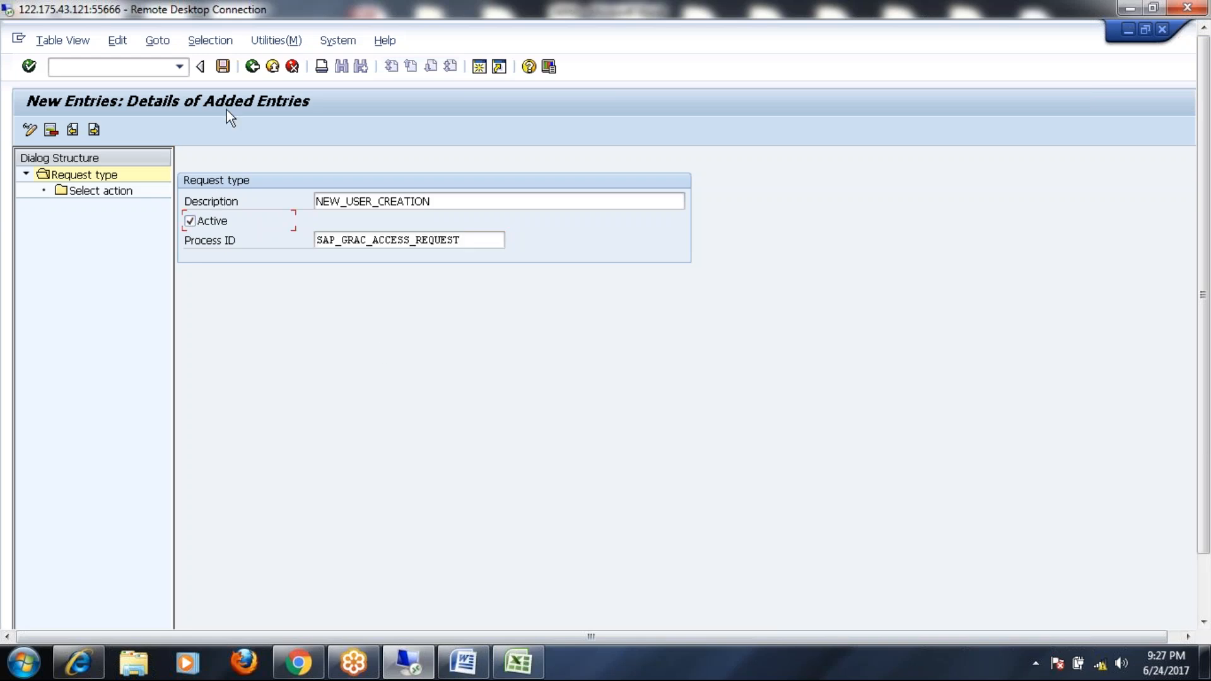
Step: Save the new request type, accepting the customizing request, and select its row back in the overview
click(223, 65)
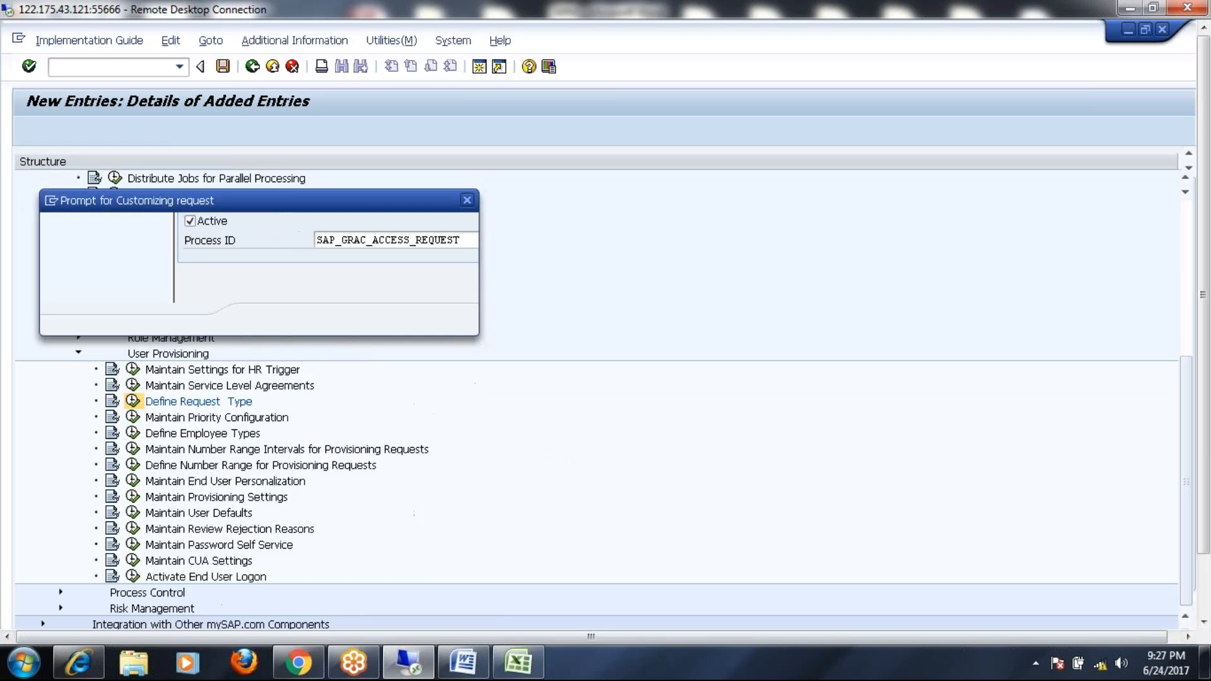
click(261, 320)
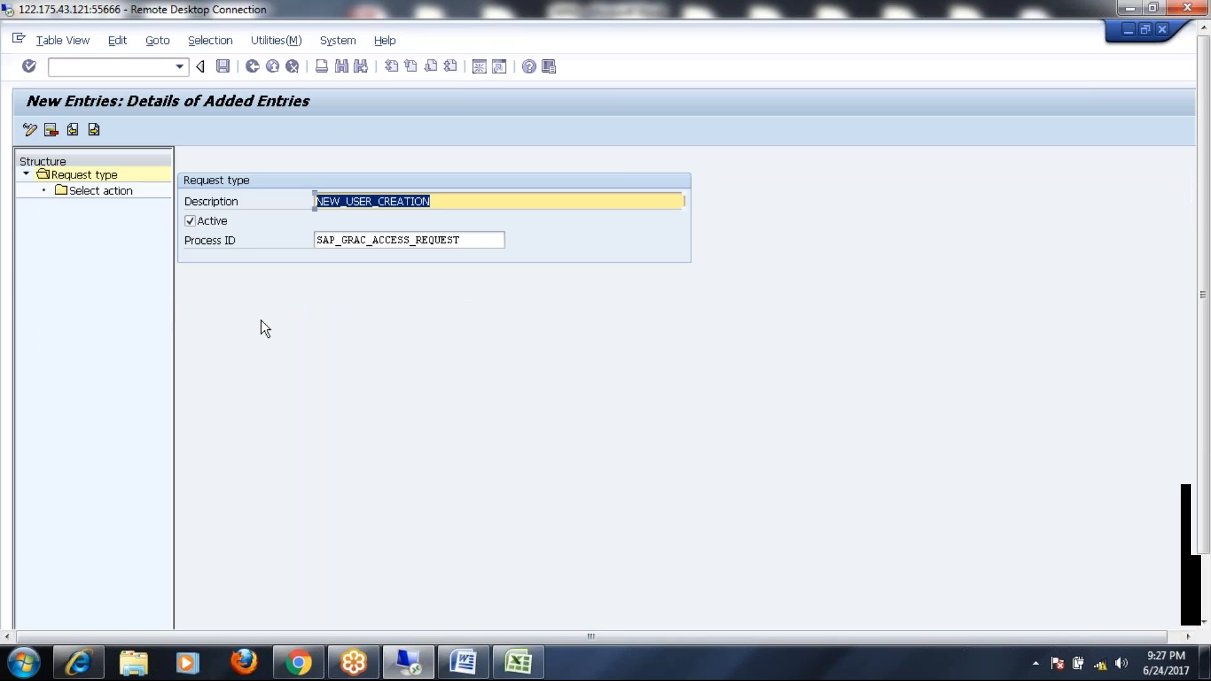
click(253, 74)
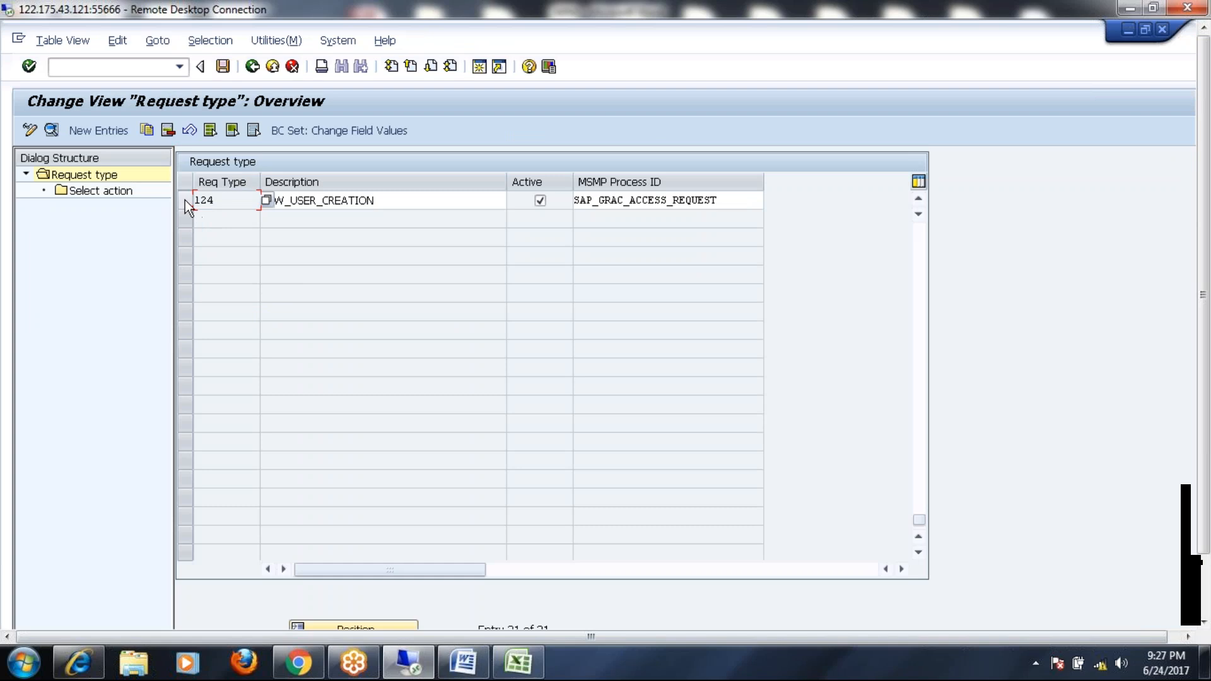
click(220, 199)
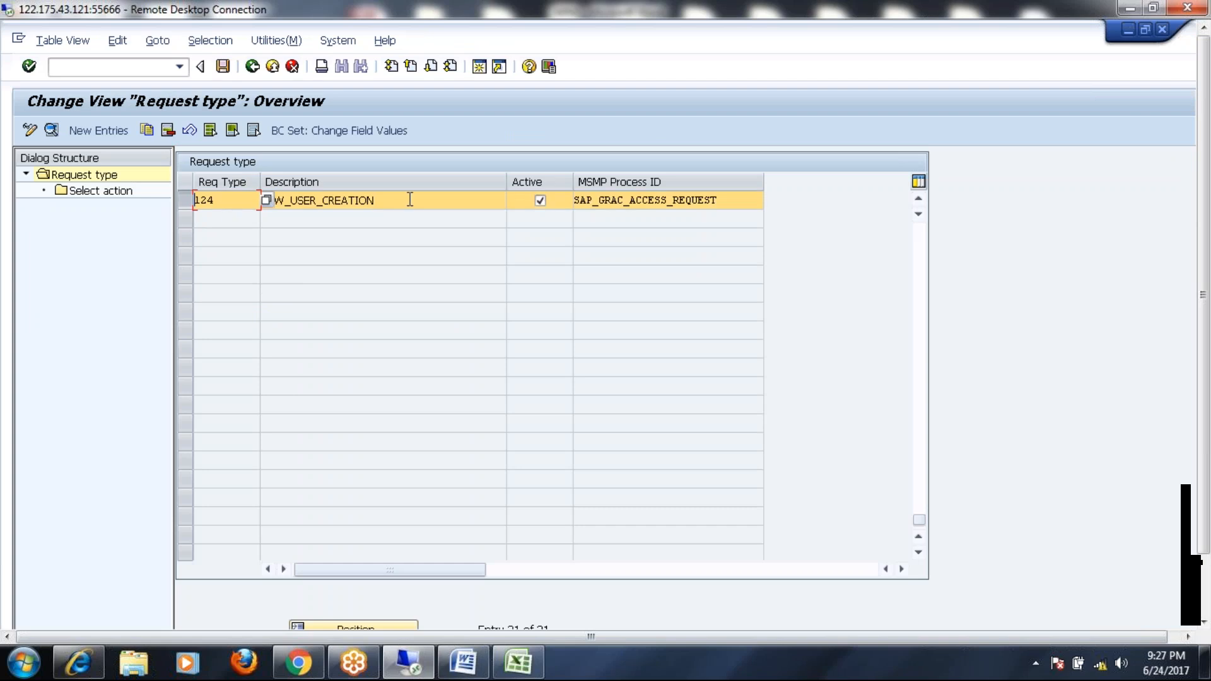
click(388, 202)
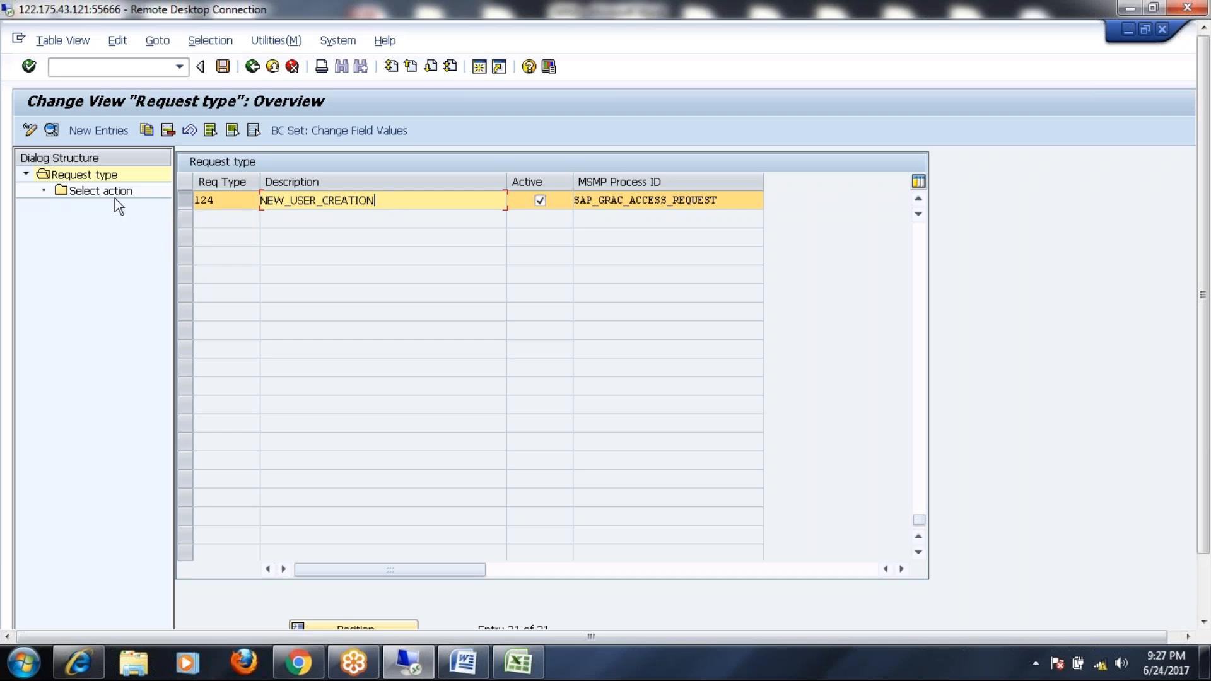
click(85, 194)
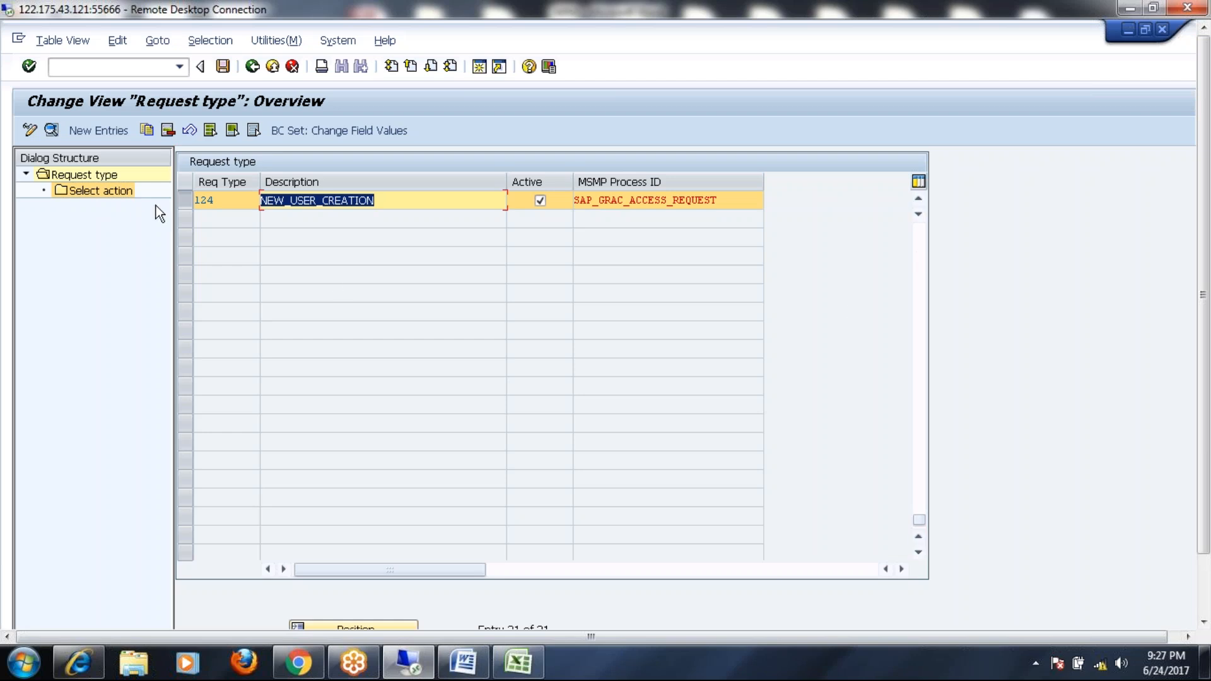
click(187, 199)
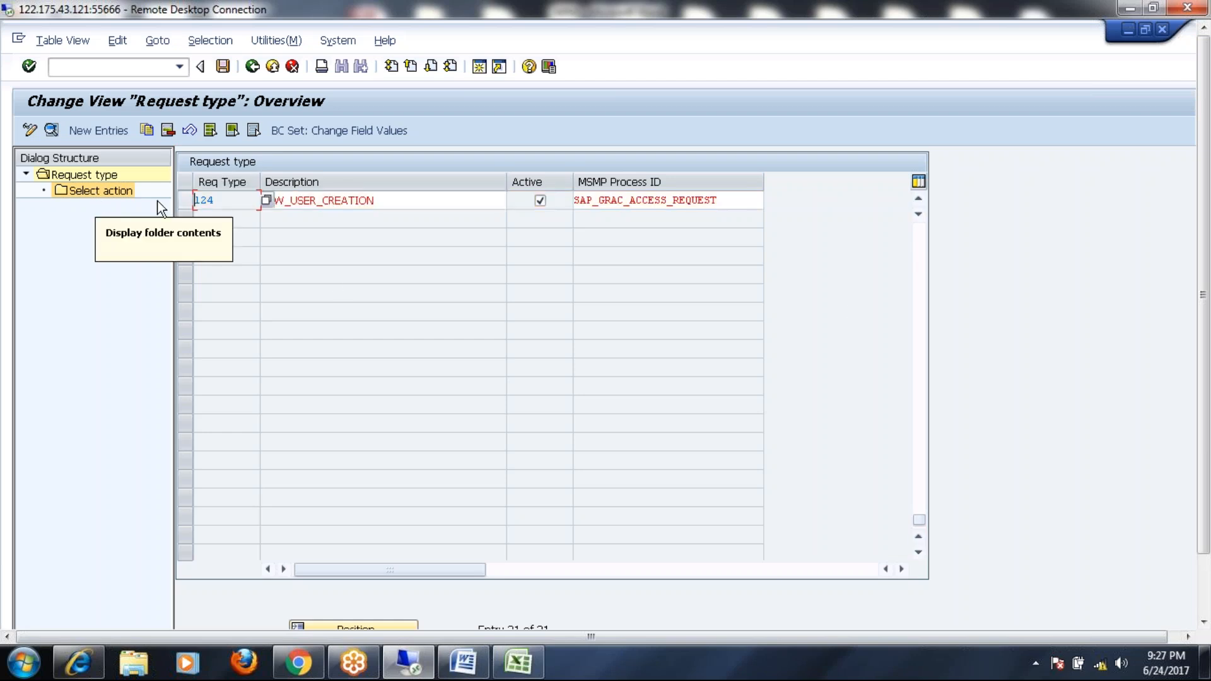
click(97, 193)
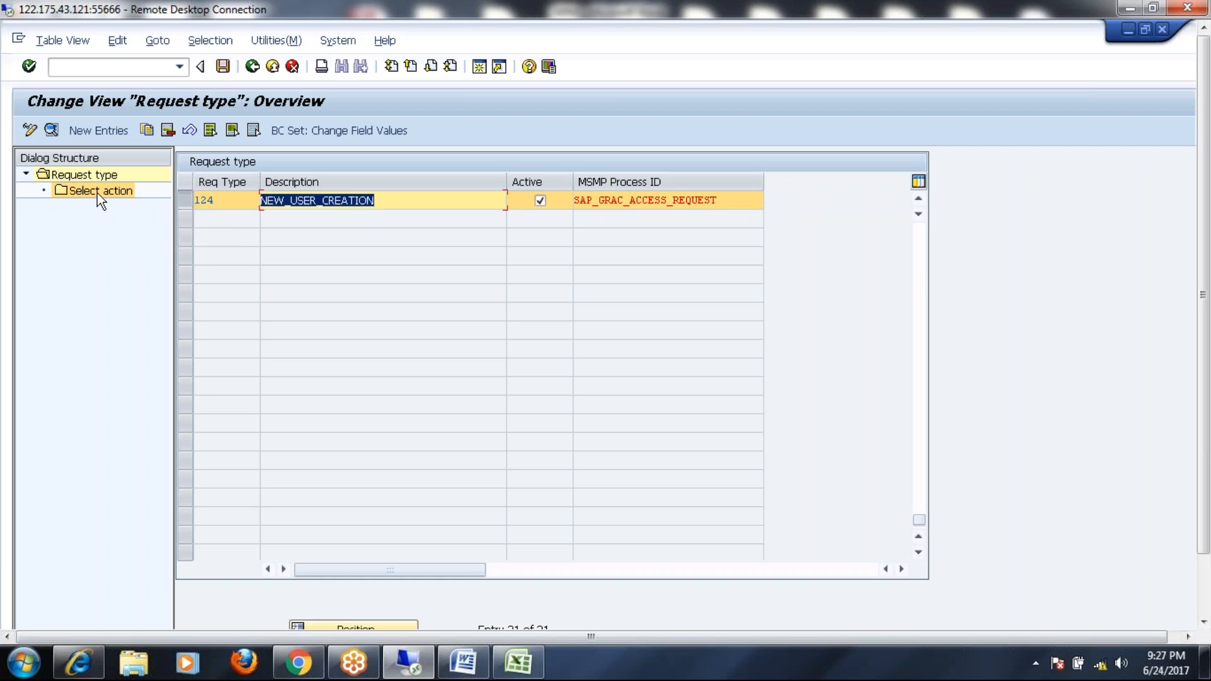
click(253, 66)
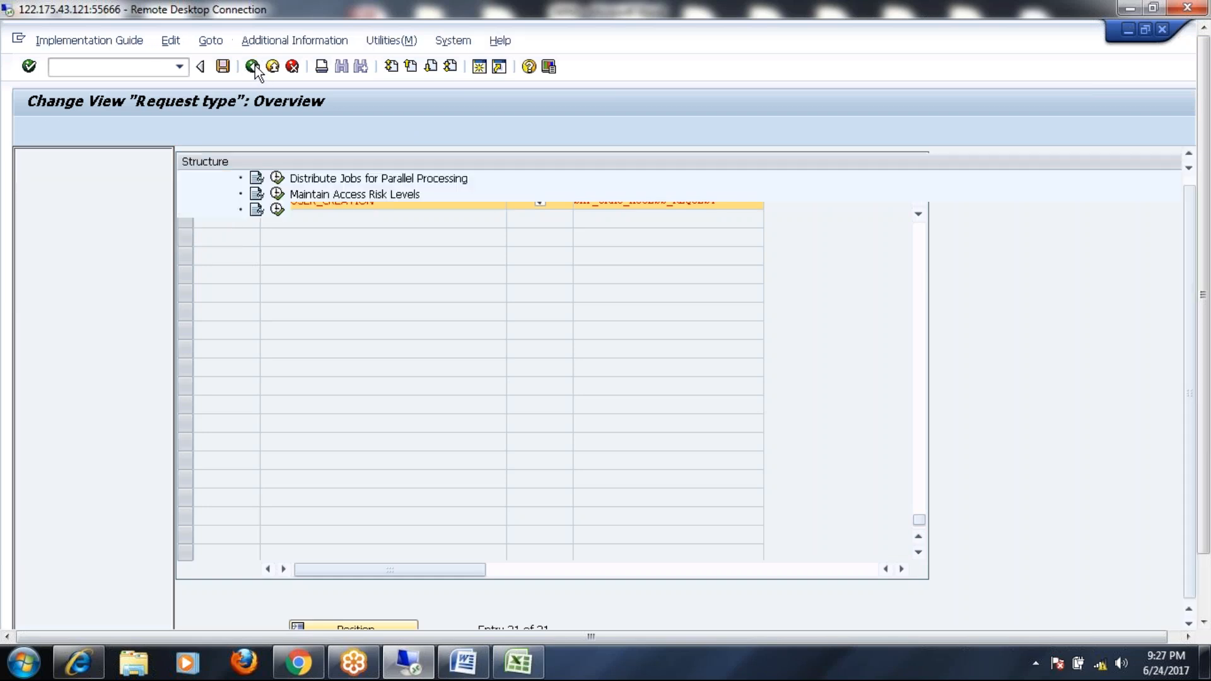
click(133, 401)
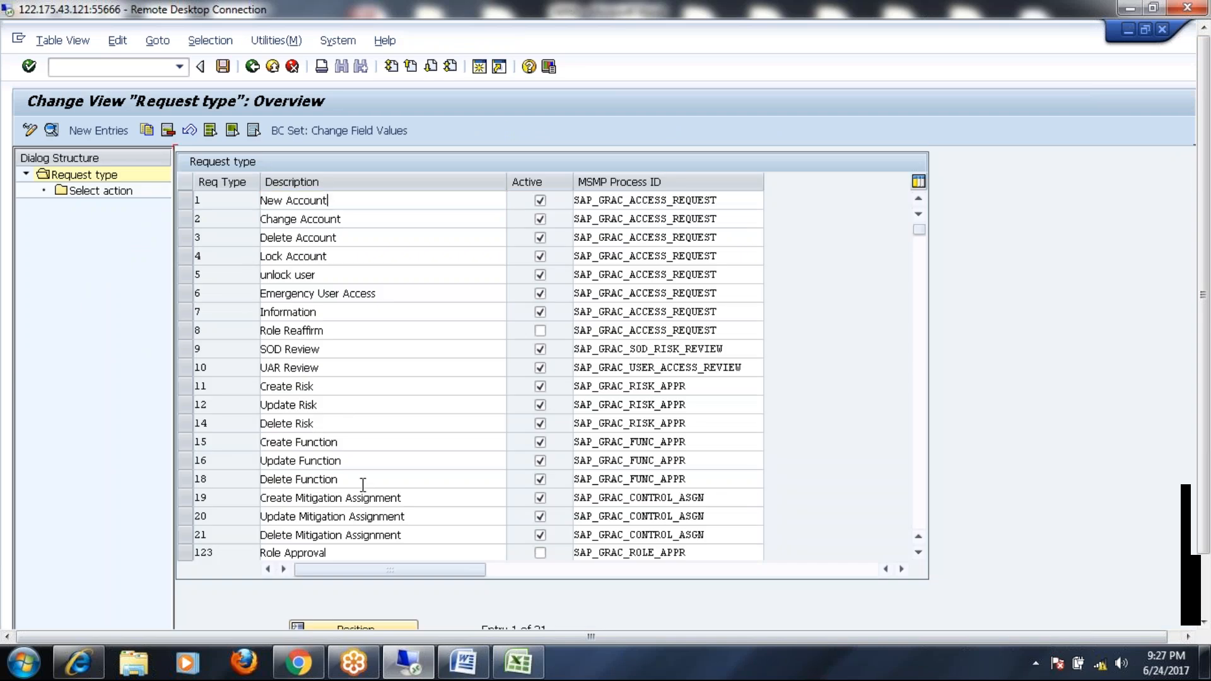
Step: Open new action entries for the NEW_USER_CREATION request type, number 124
scroll(356, 489, down, 5)
click(190, 205)
double_click(112, 192)
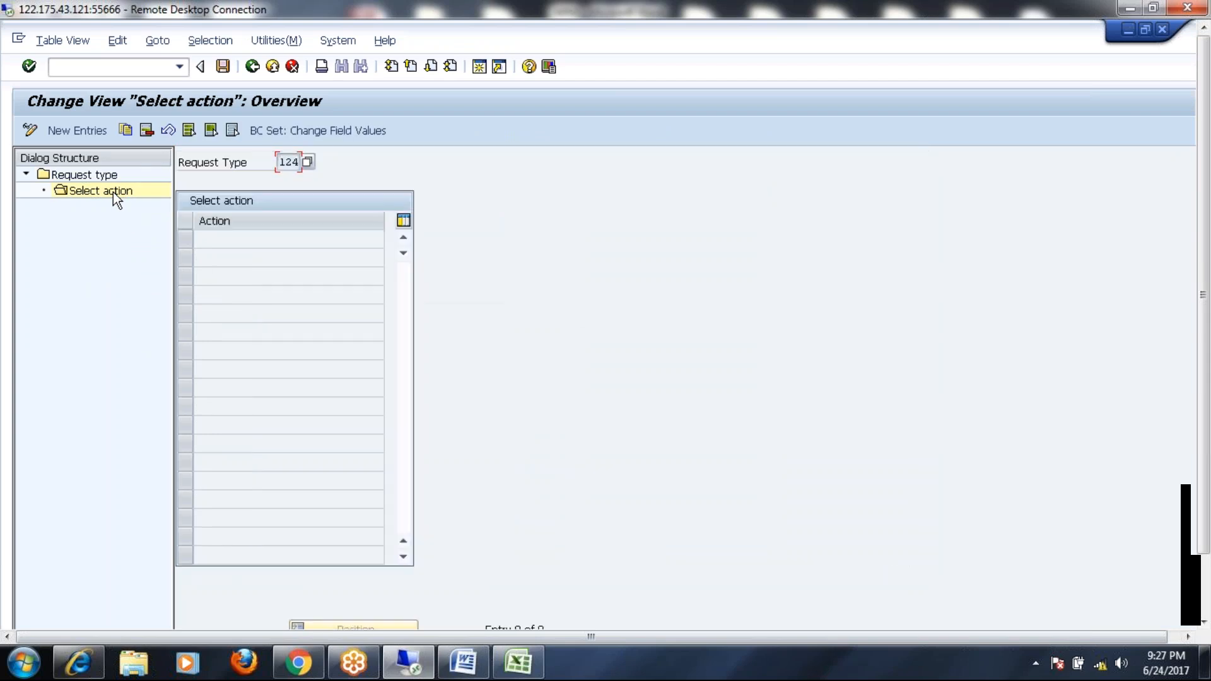
click(82, 130)
Step: Look through the available actions and set the first action of request type 124 to Create user
click(378, 240)
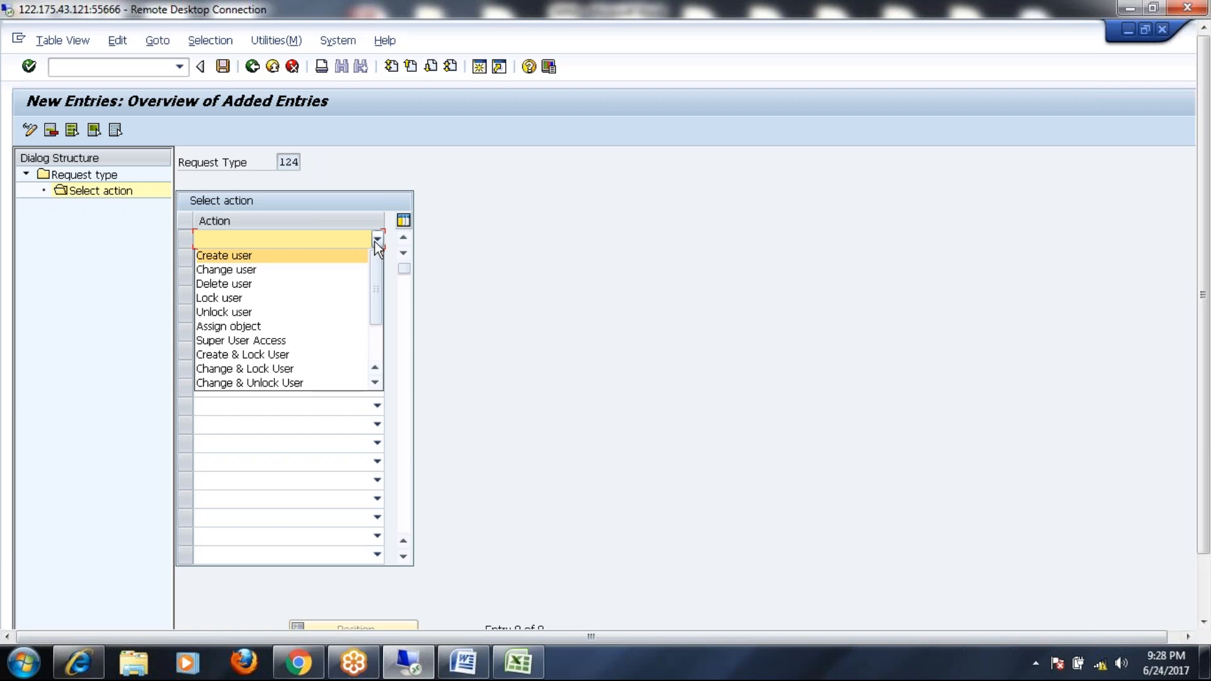
drag(376, 285, 377, 315)
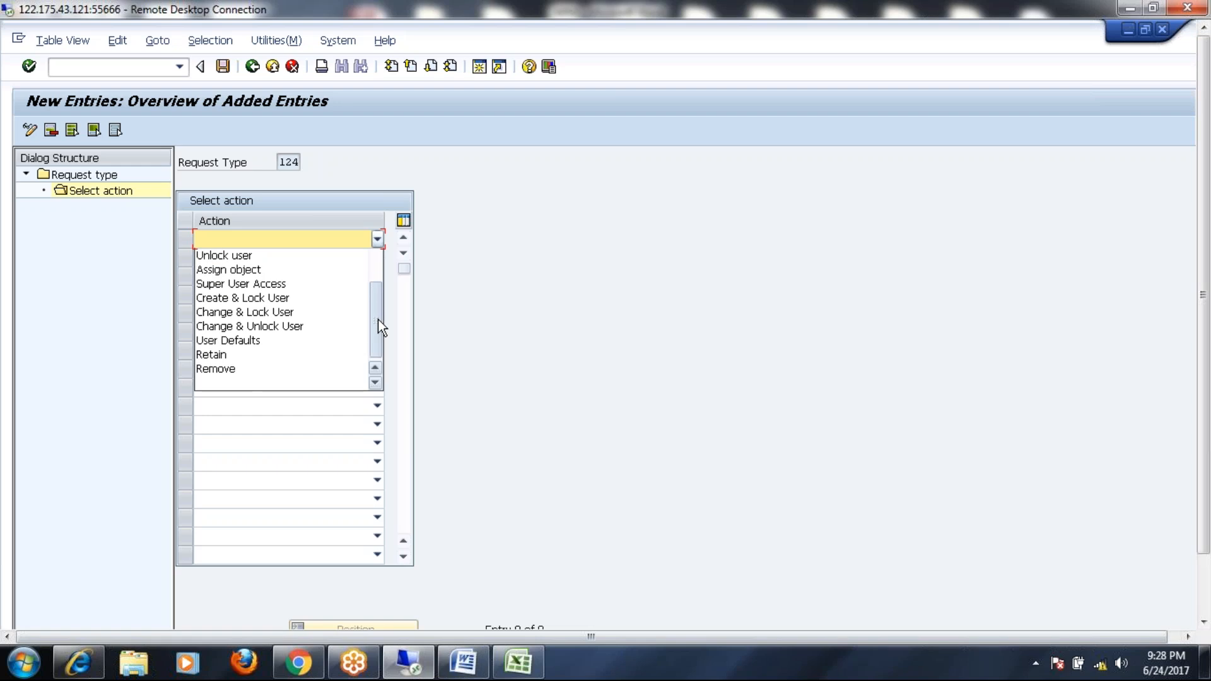
drag(378, 313, 373, 265)
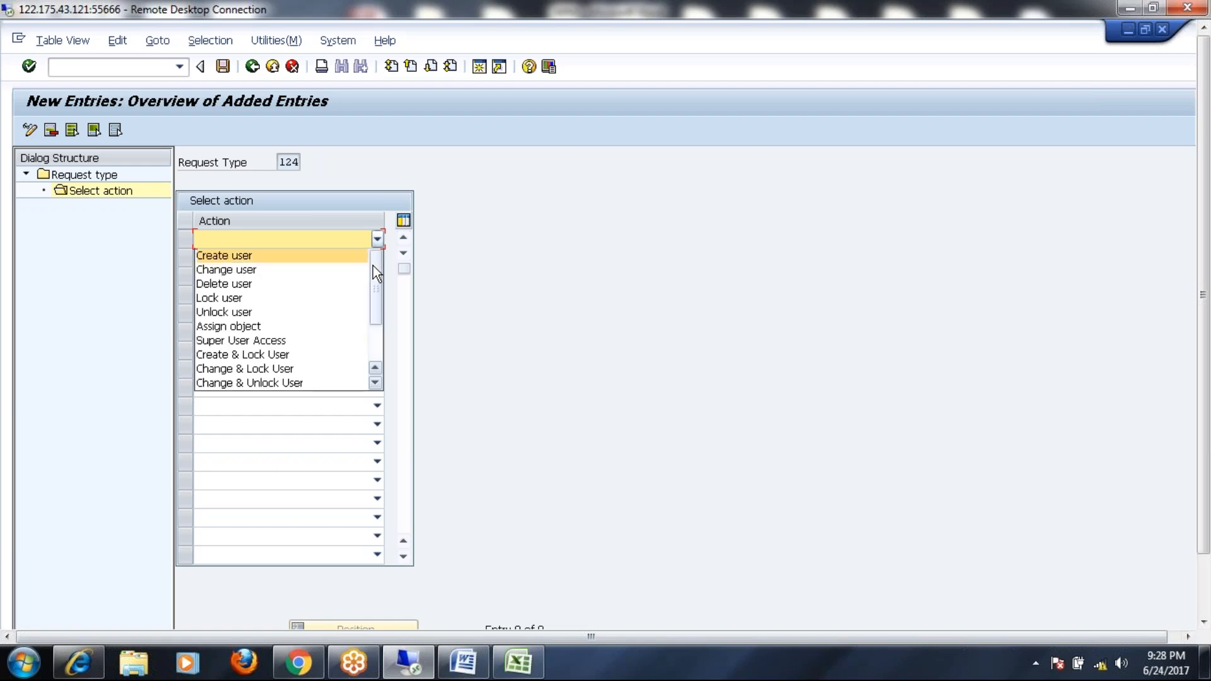
click(376, 383)
click(376, 384)
click(376, 383)
drag(380, 333, 380, 278)
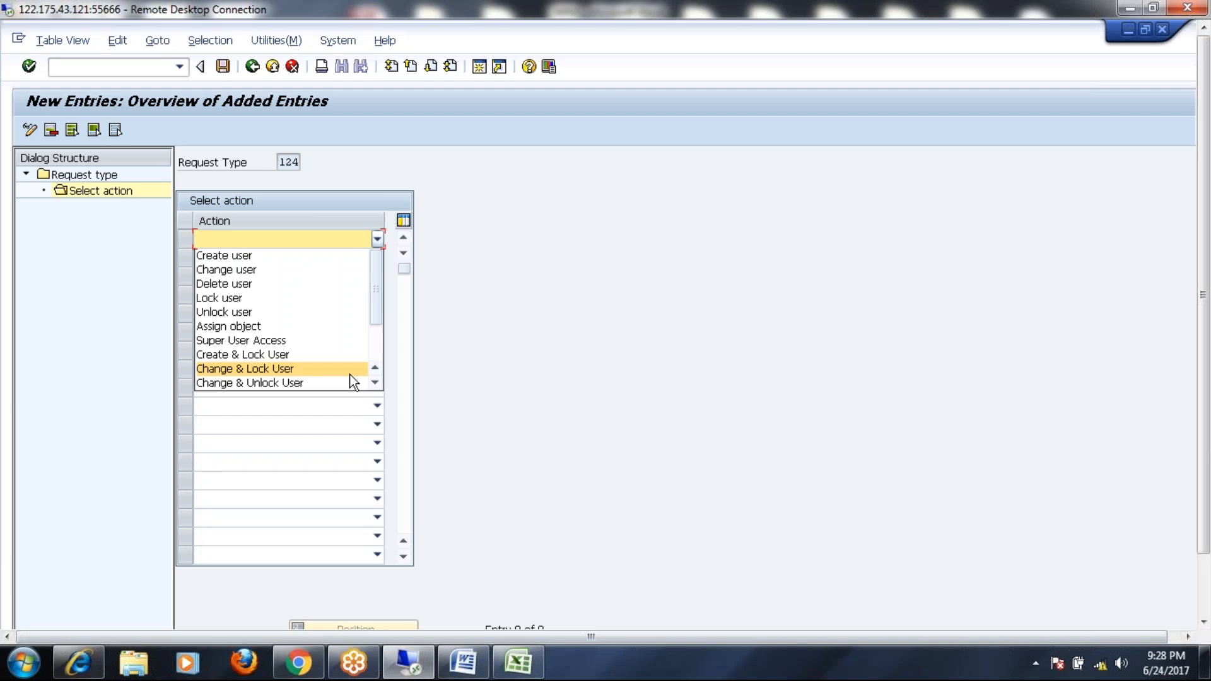
click(246, 258)
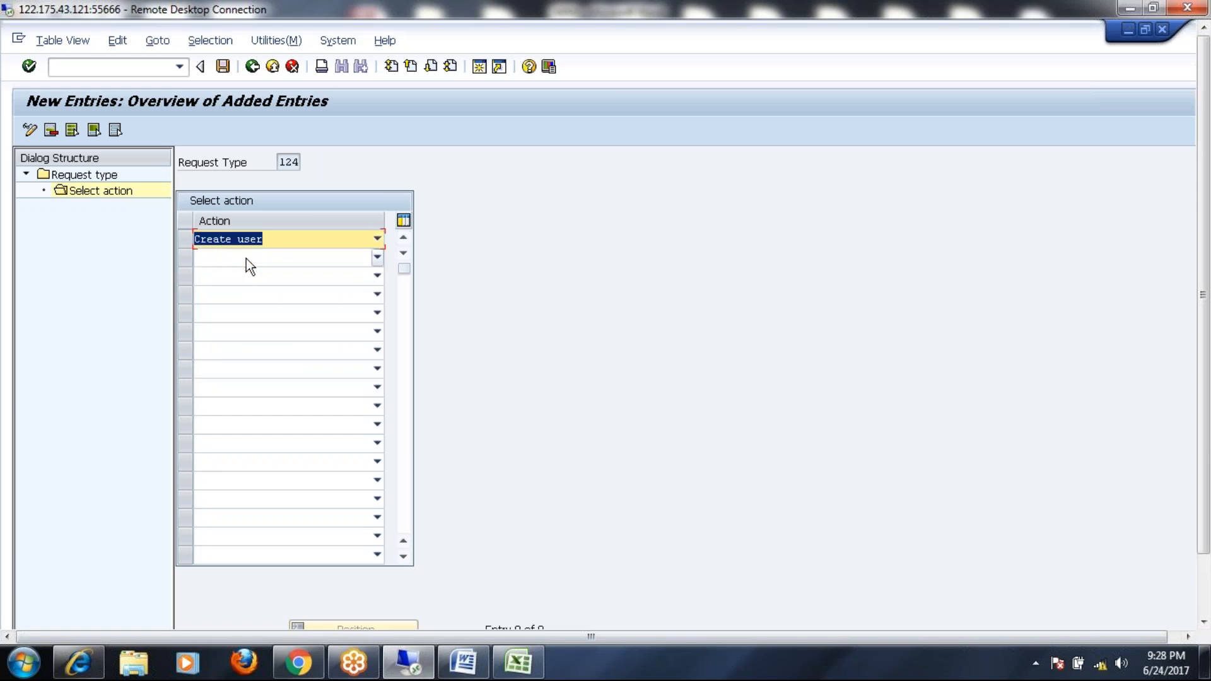
Step: Add Assign object and User Defaults as the second and third actions of request type 124
click(377, 257)
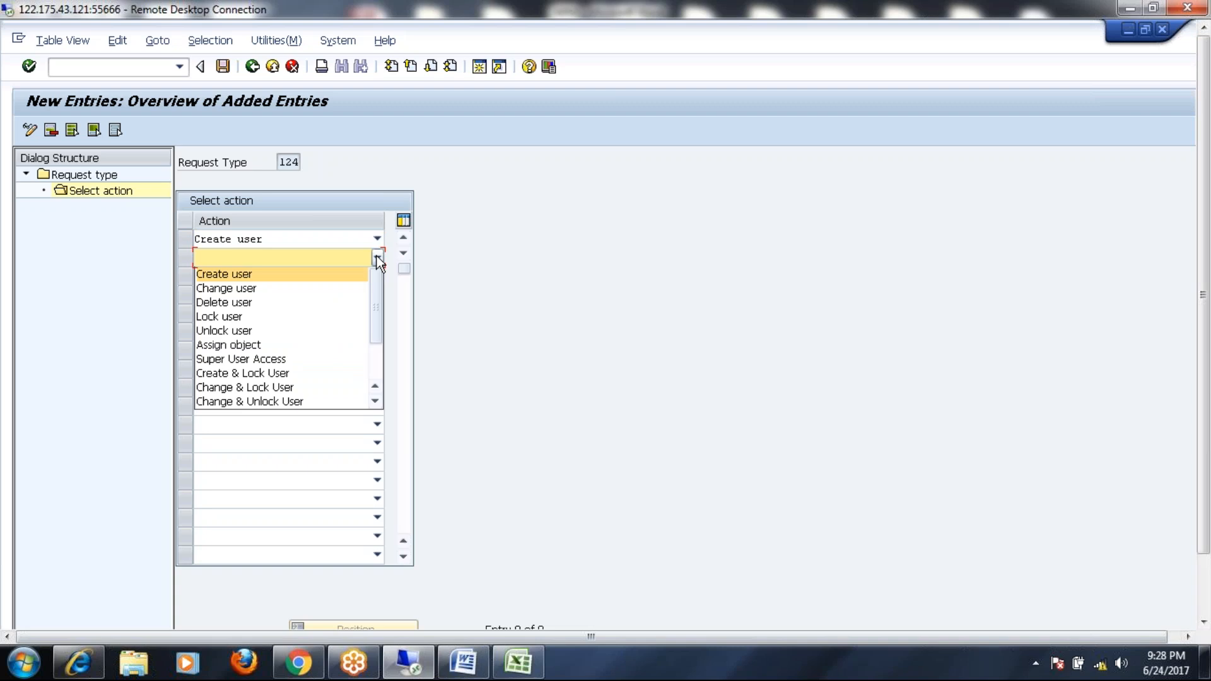
click(376, 402)
click(376, 402)
click(376, 402)
click(376, 402)
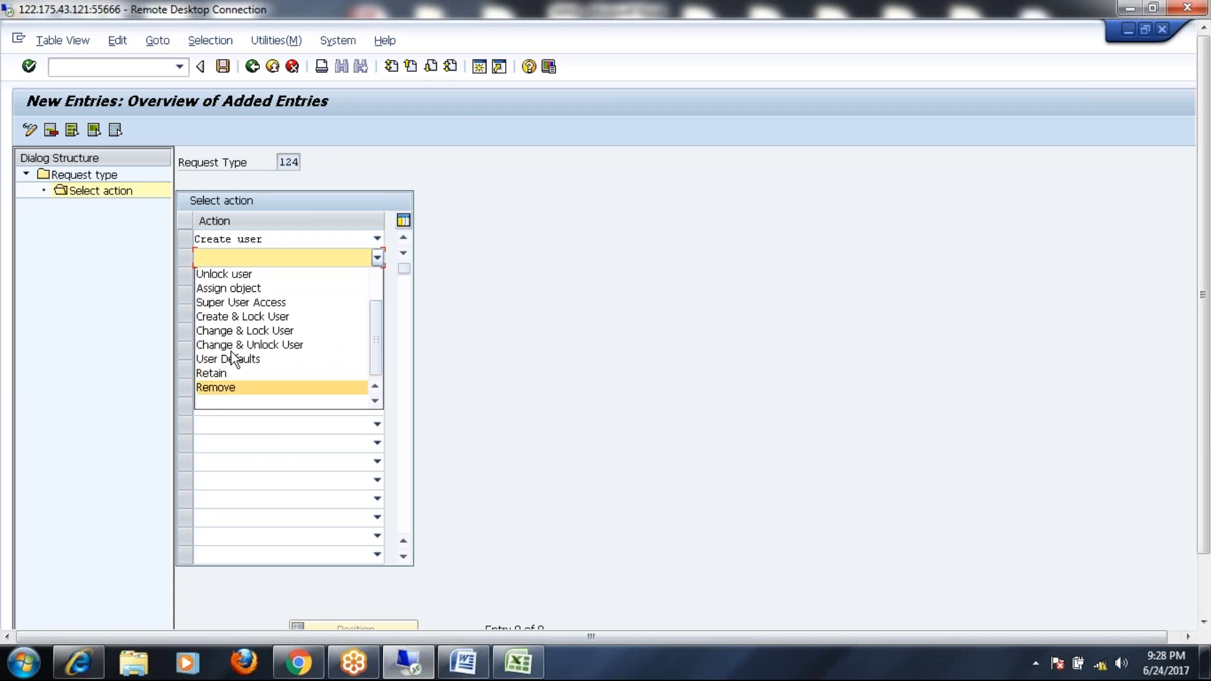
click(244, 289)
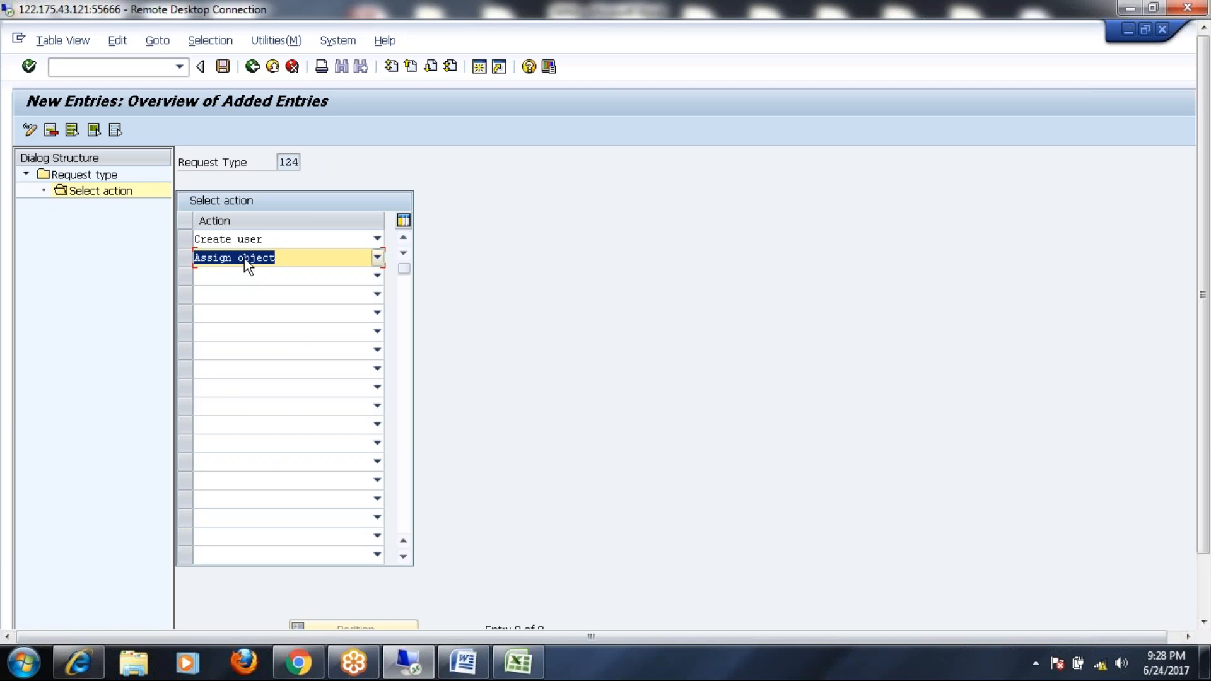
click(377, 277)
drag(377, 357, 378, 395)
click(224, 379)
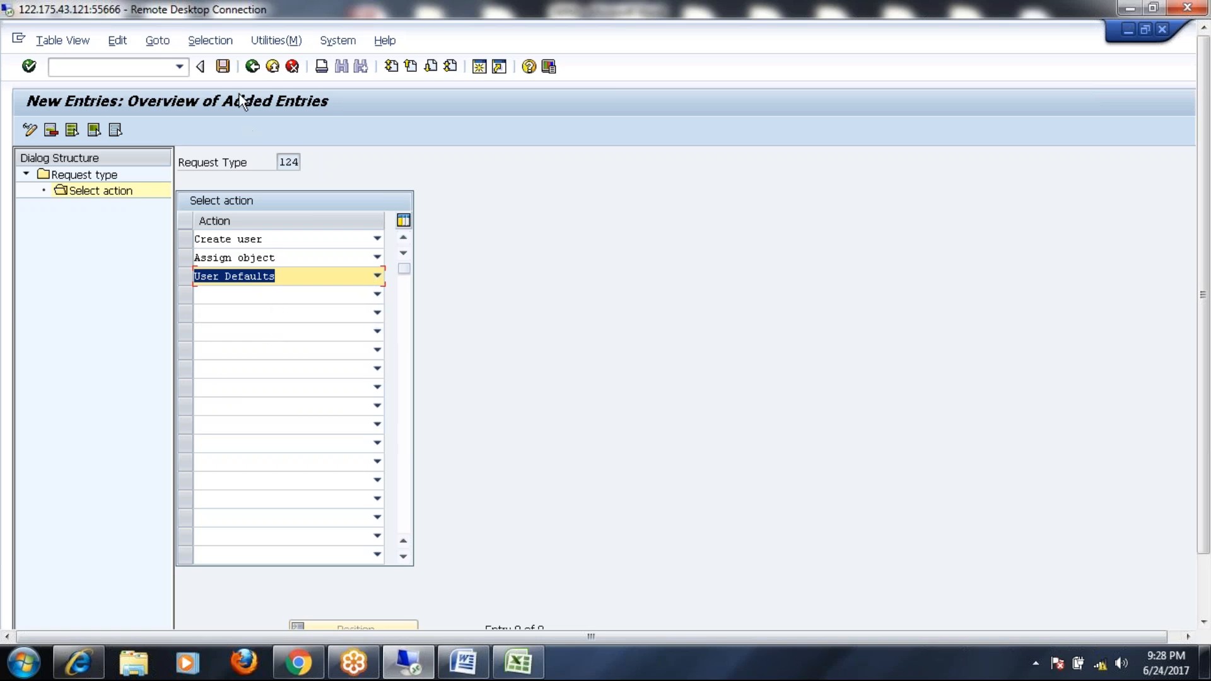
Step: Save the new actions, accepting the customizing request, and return to the request type overview
click(223, 66)
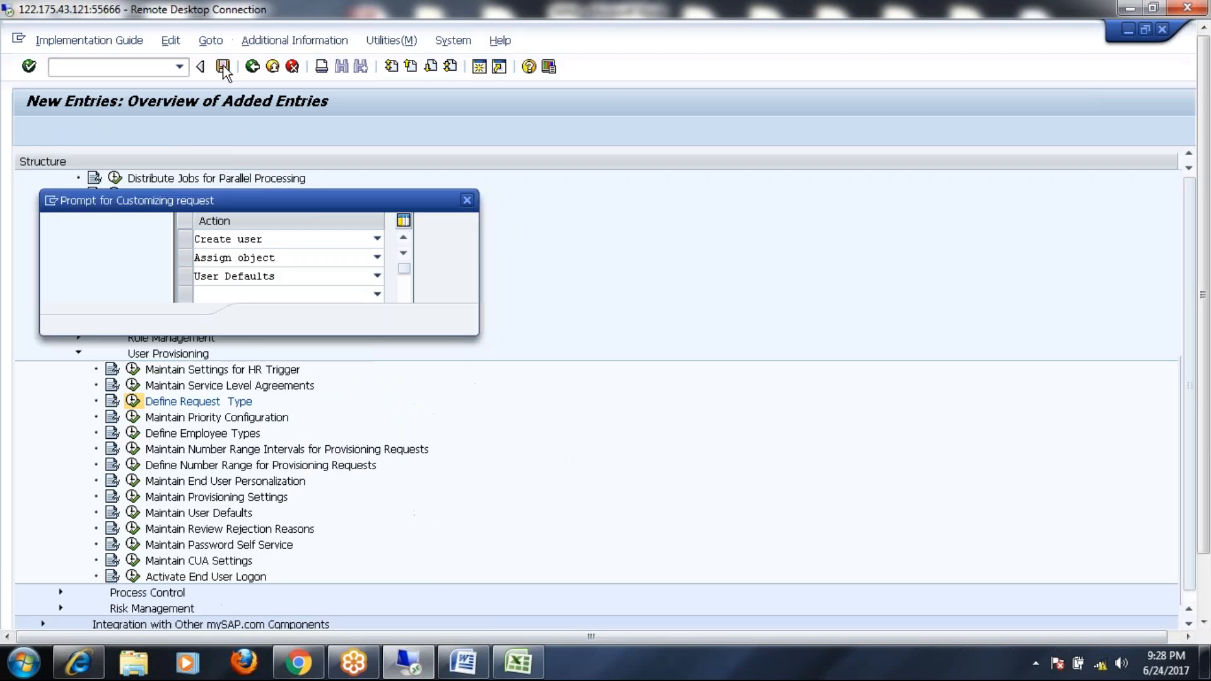
click(261, 321)
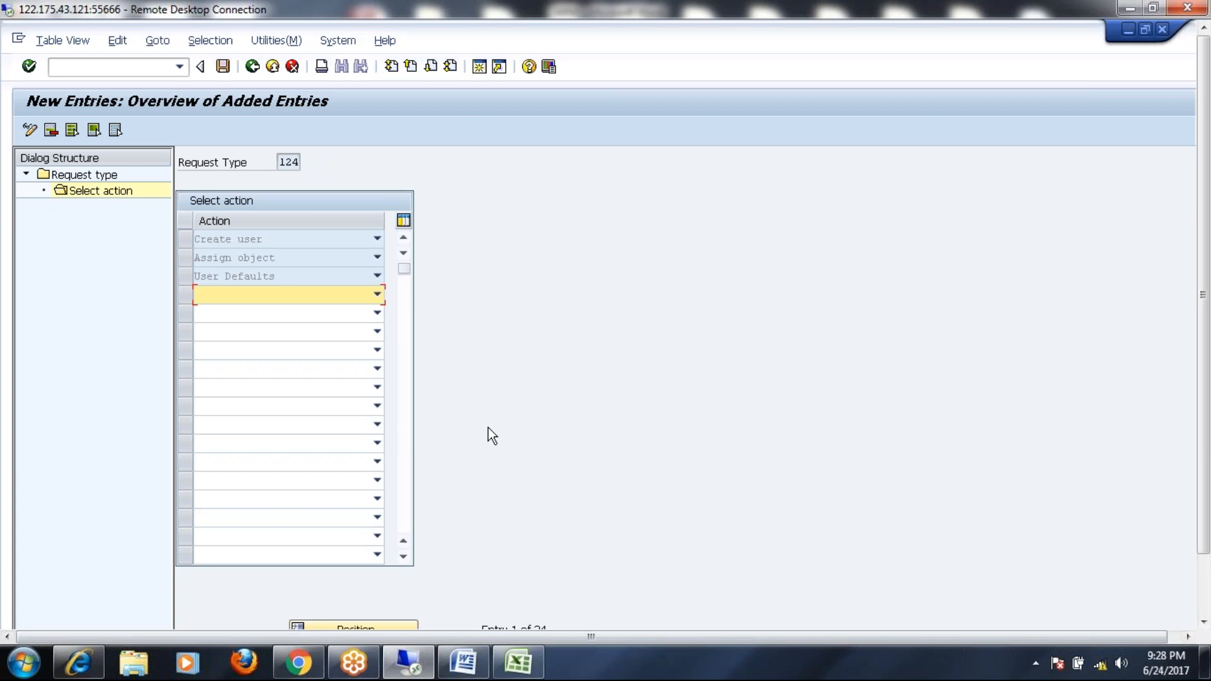
click(253, 66)
click(253, 66)
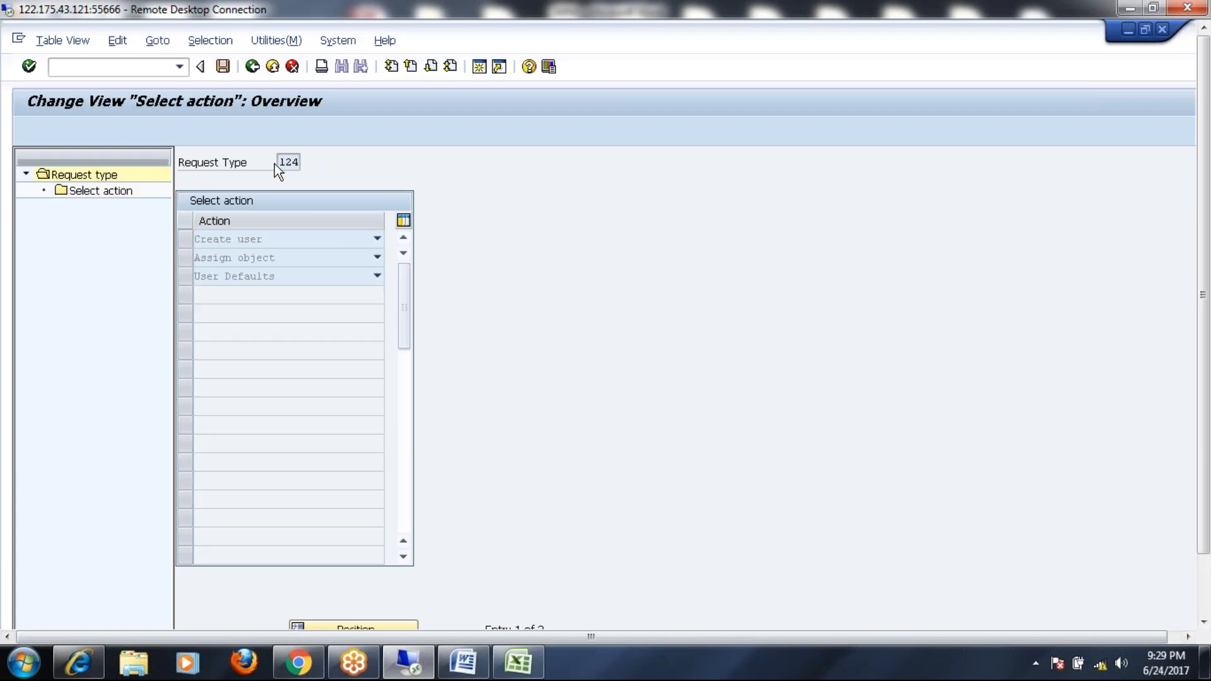
Step: Check the actions assigned to the Change Account and Delete Account request types, returning to the request type overview
click(919, 232)
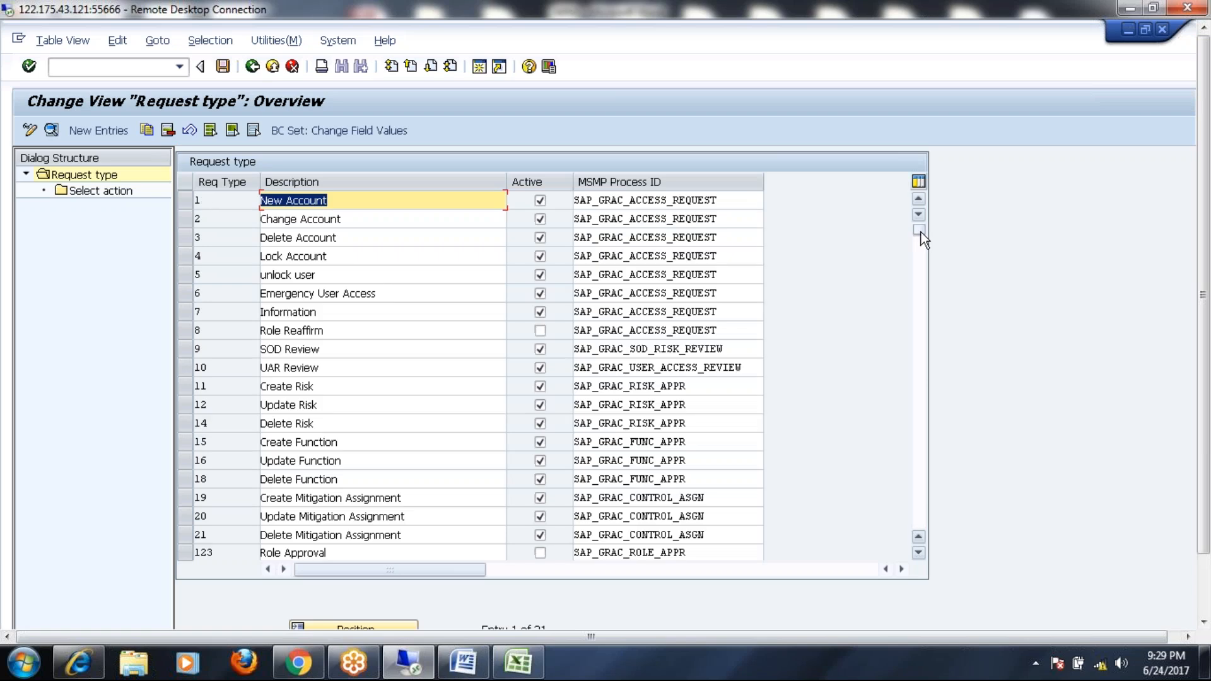
click(183, 220)
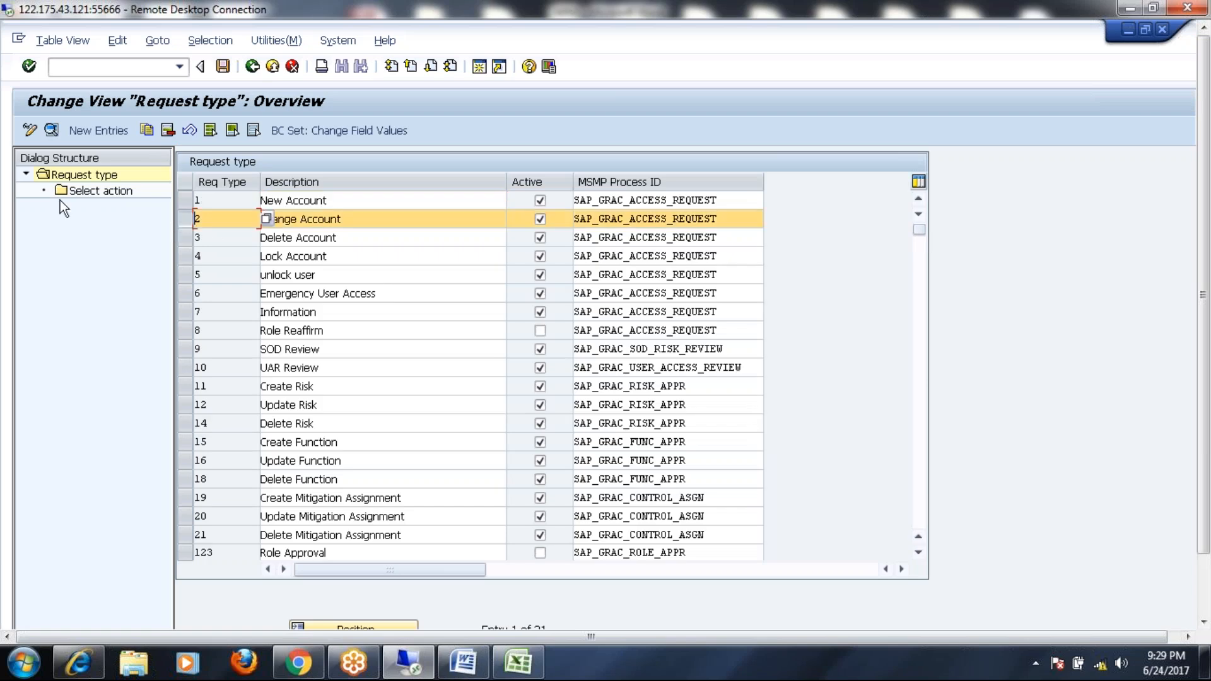
double_click(87, 192)
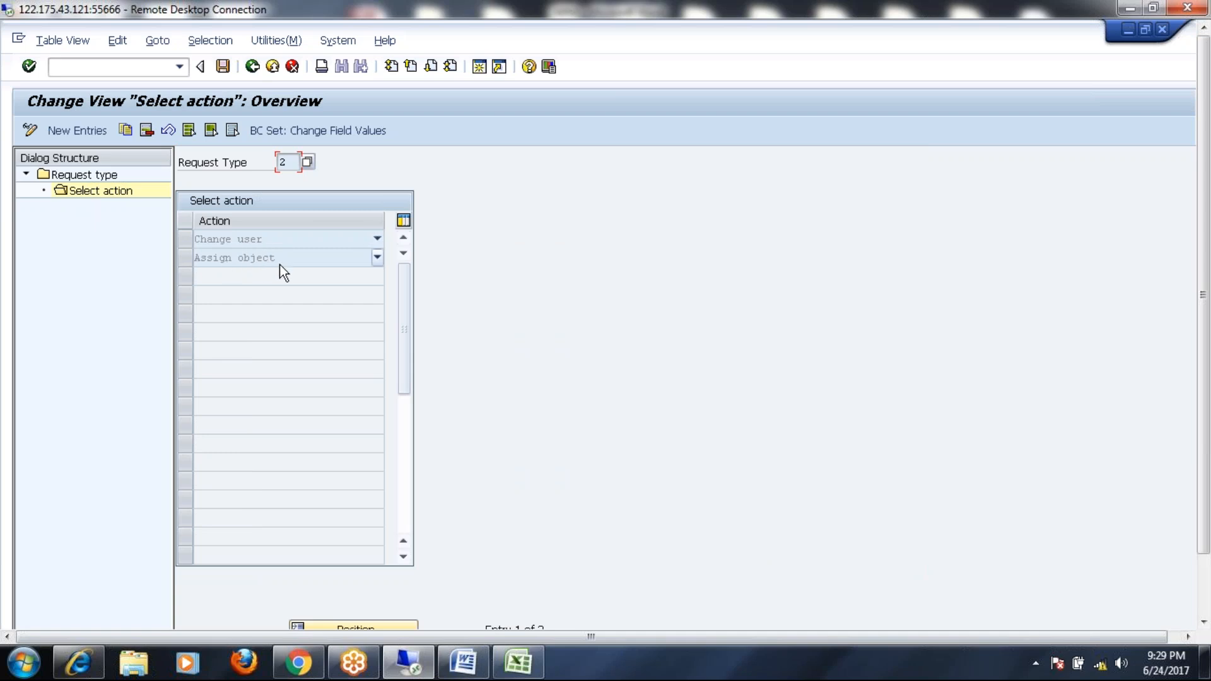
click(253, 66)
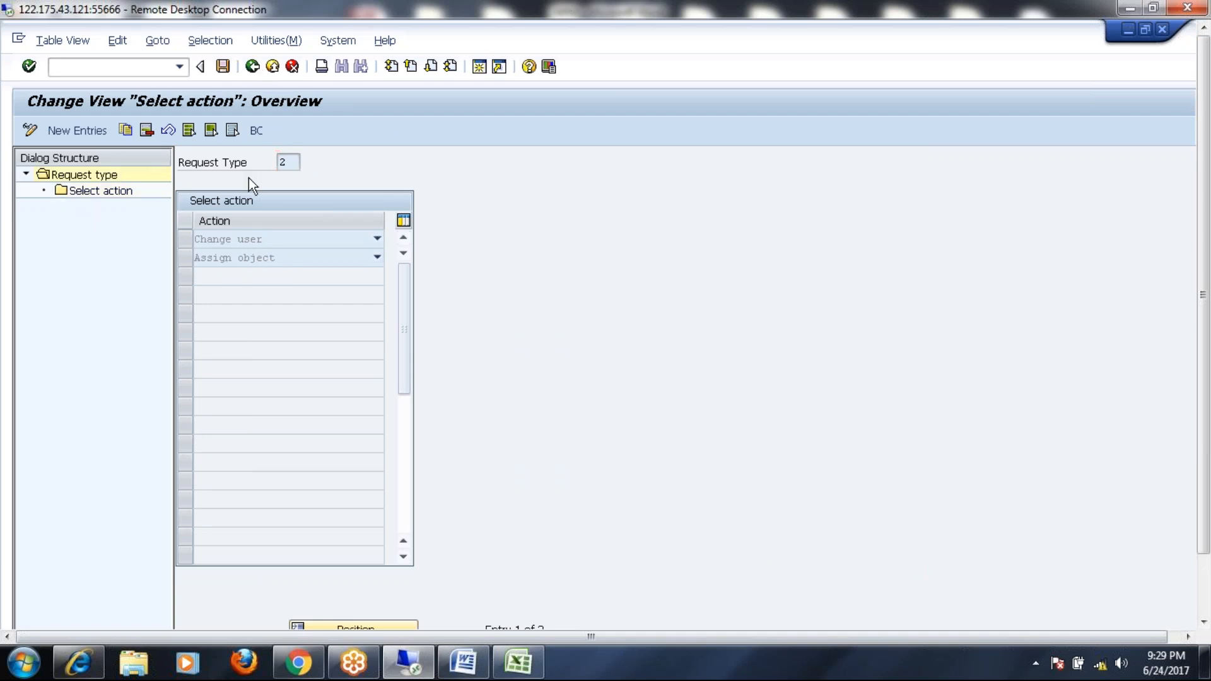
click(247, 239)
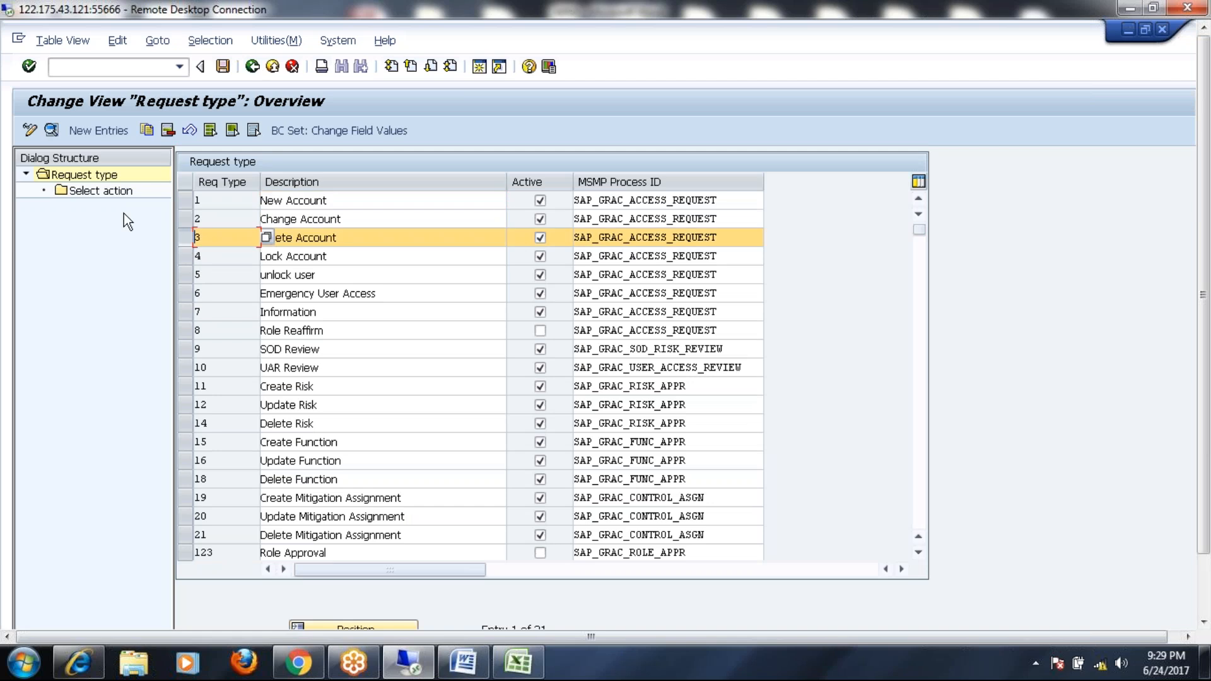
double_click(108, 195)
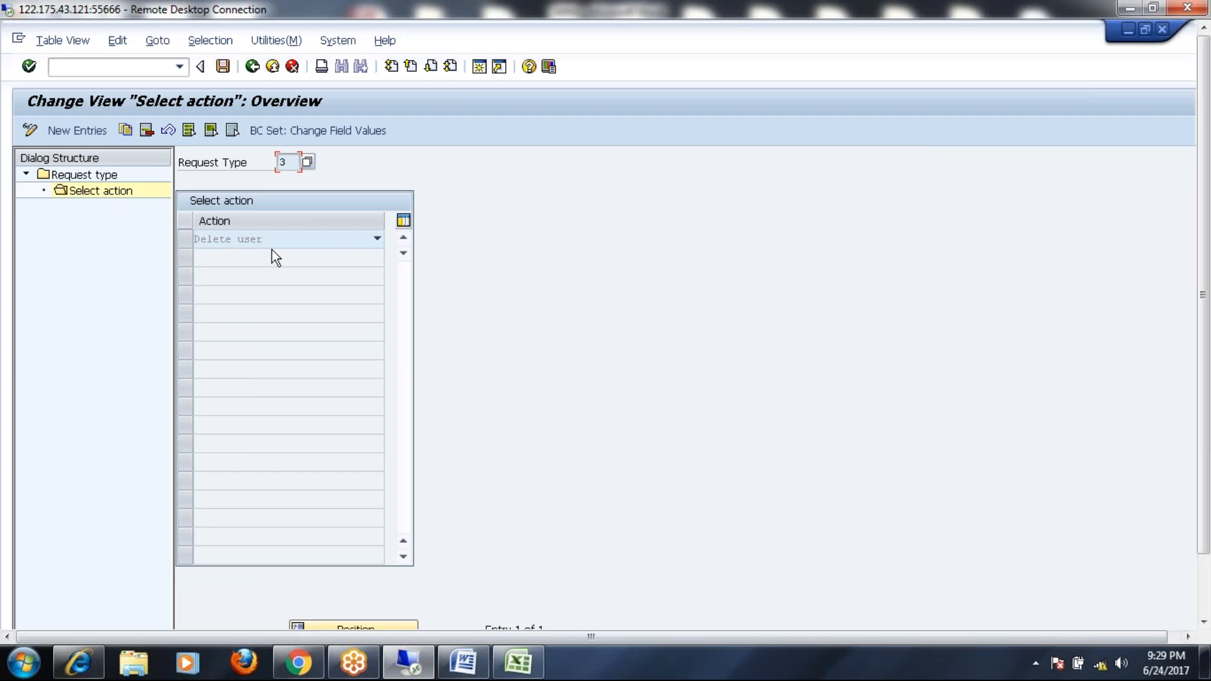
click(257, 71)
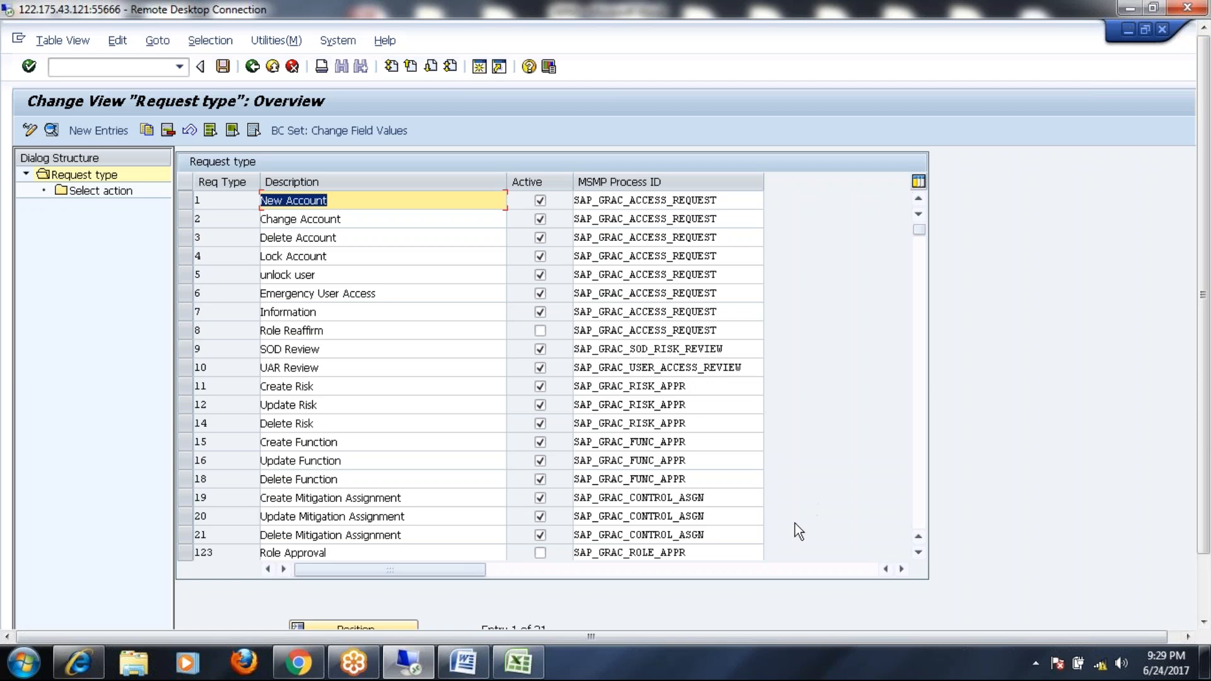
Step: Switch to the SAP Business Client in the browser, open an Access Request, check its selectable request types and close the form
click(407, 674)
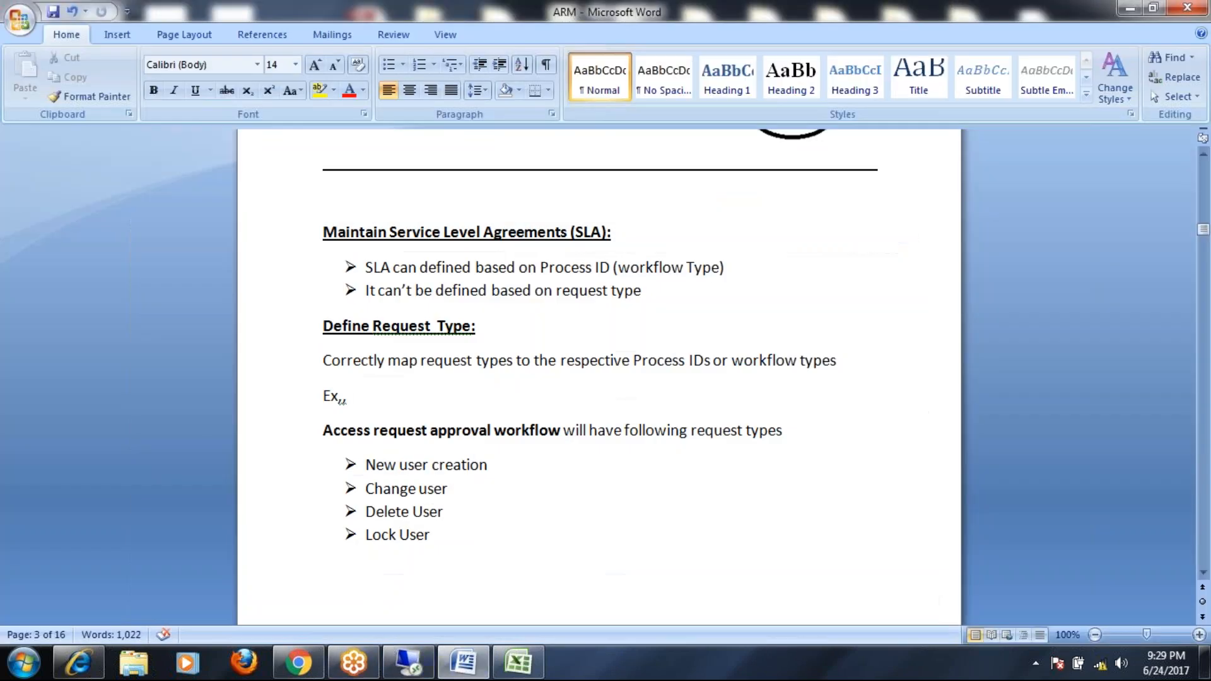
click(406, 665)
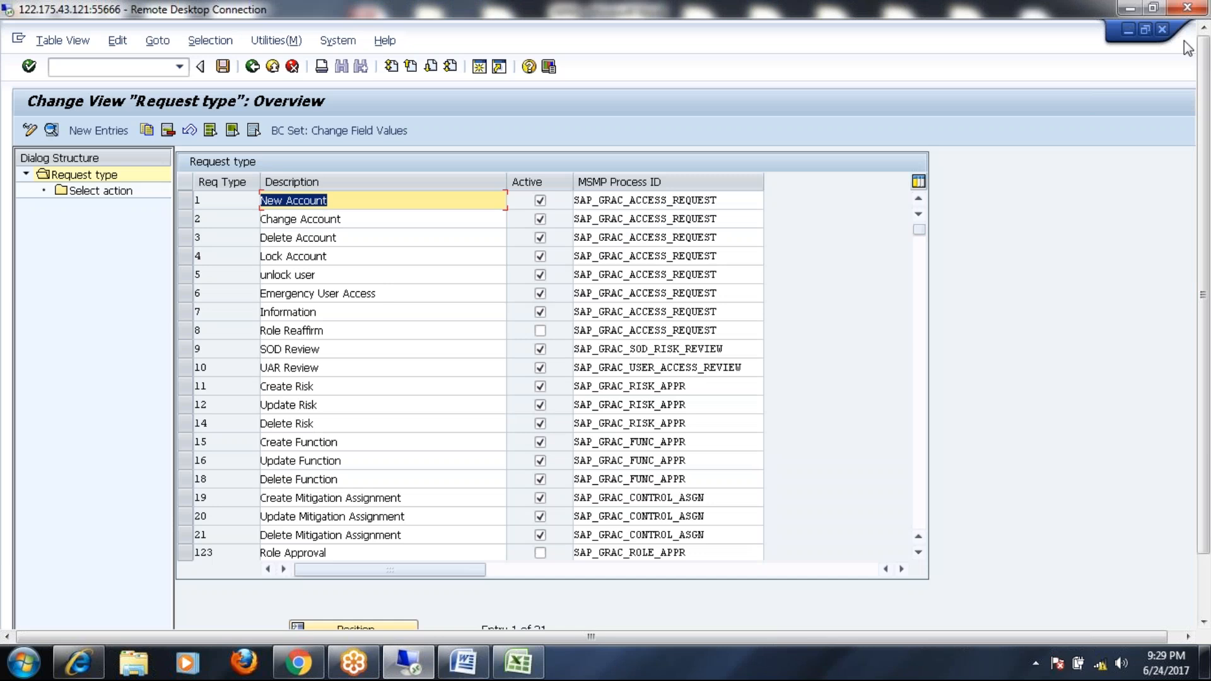
drag(1204, 190, 1204, 303)
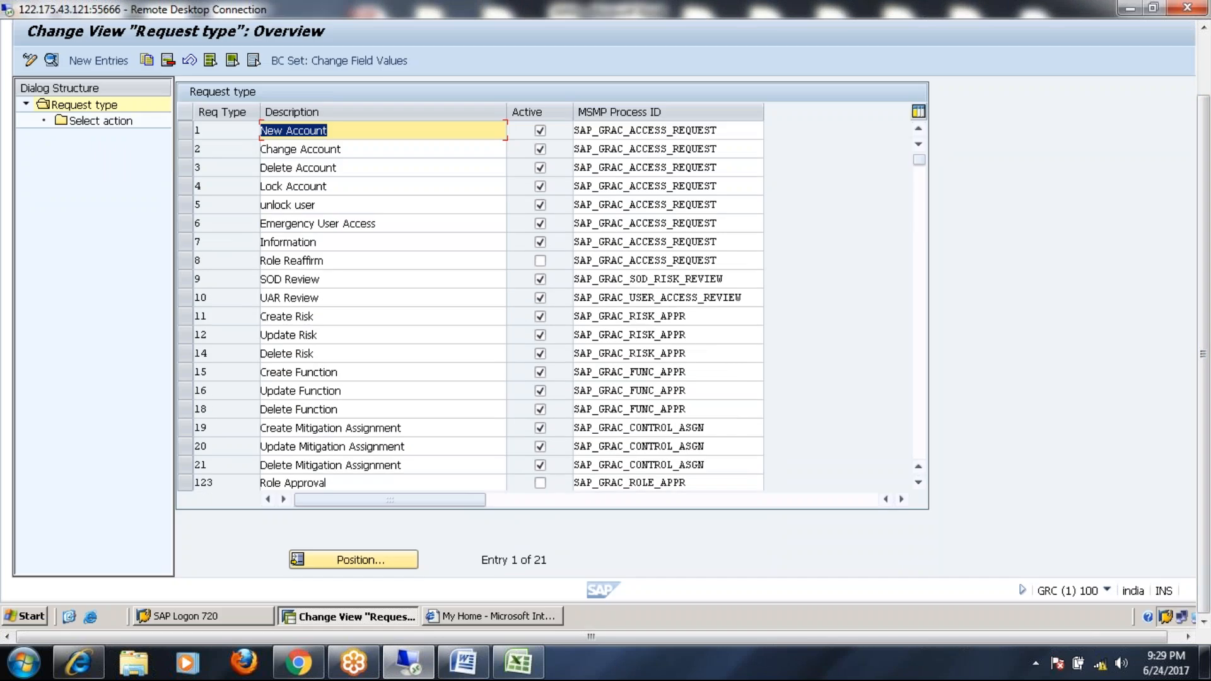
click(455, 615)
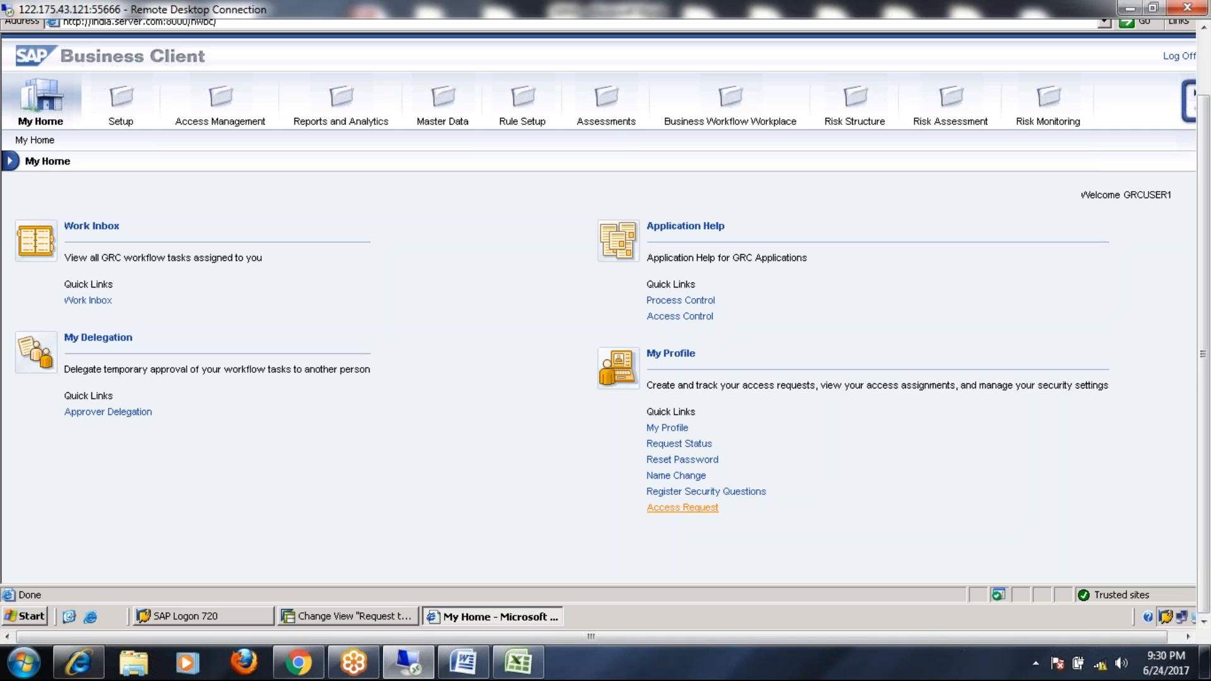
click(682, 507)
drag(1207, 232, 1205, 165)
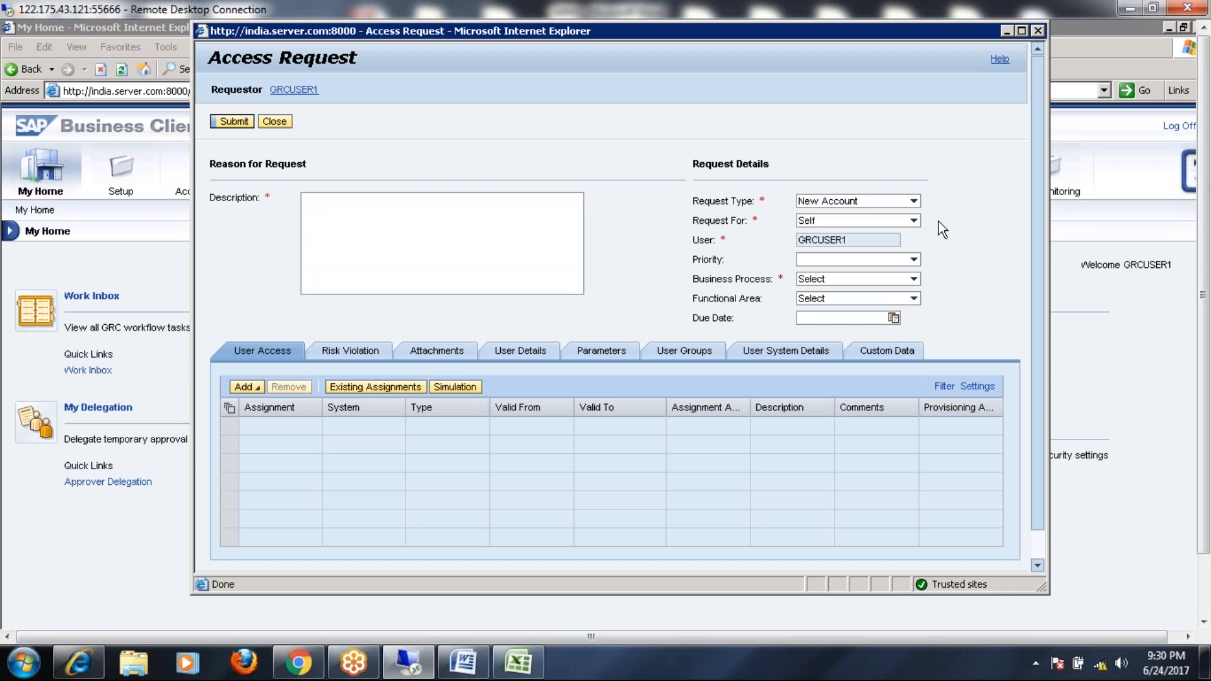
click(913, 201)
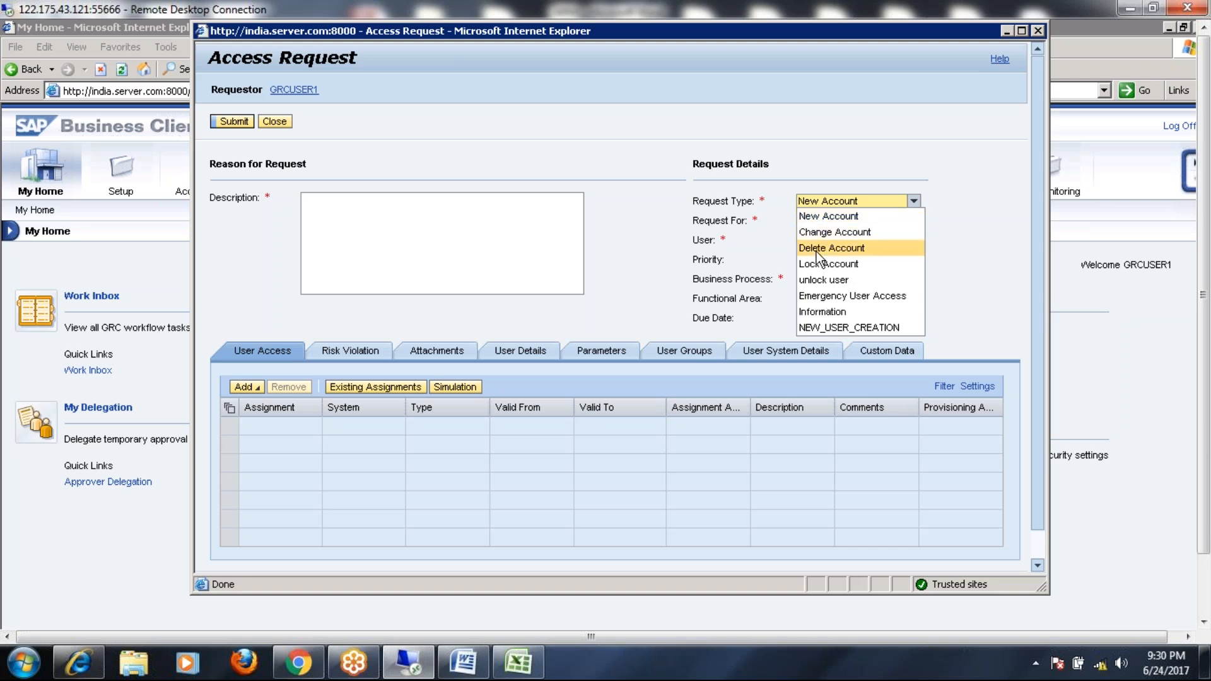
click(1038, 31)
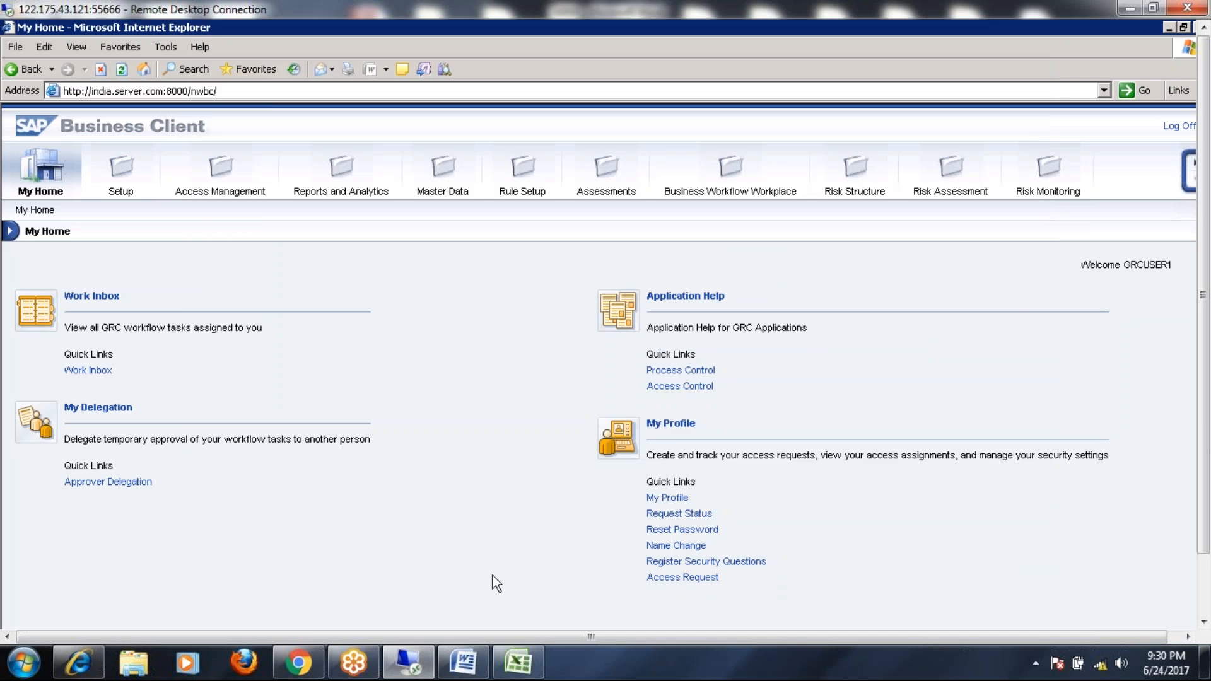
Step: Switch back to the request type overview and deactivate the Lock Account, unlock user, Emergency User Access and Information request types
drag(1205, 405, 1205, 473)
click(319, 618)
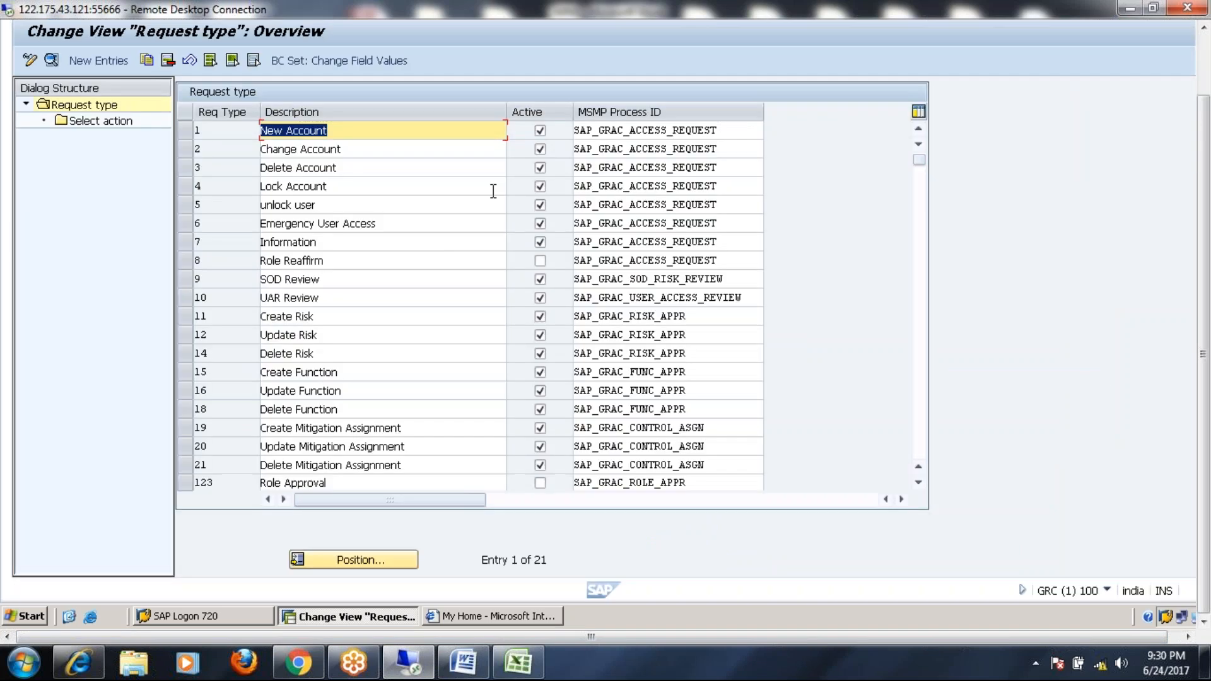
click(540, 186)
click(540, 204)
click(539, 223)
click(540, 242)
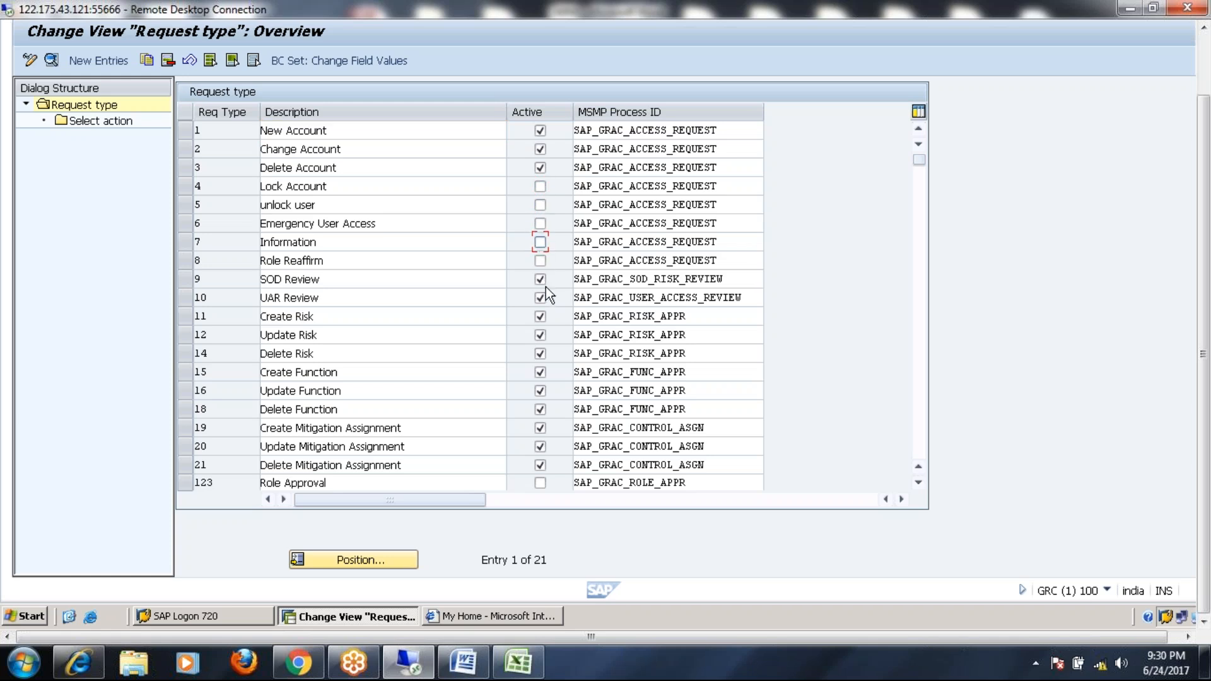
Step: Check the last entries of the request type list and save the changed request type activations
click(919, 190)
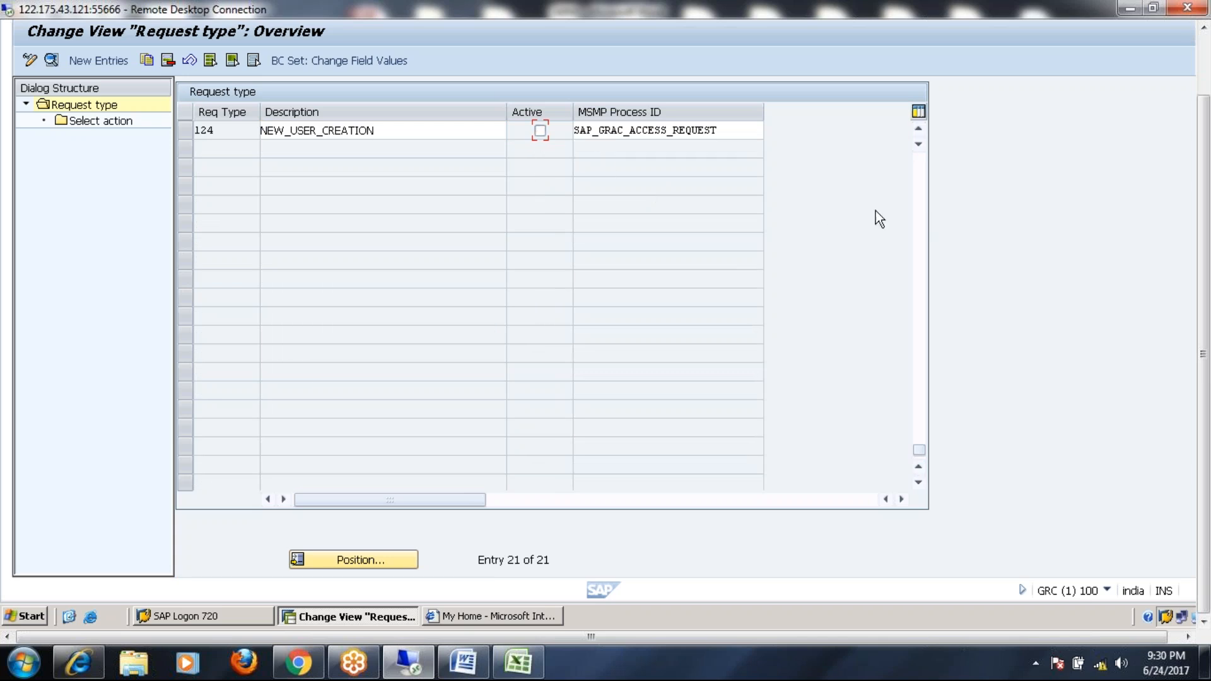
click(922, 169)
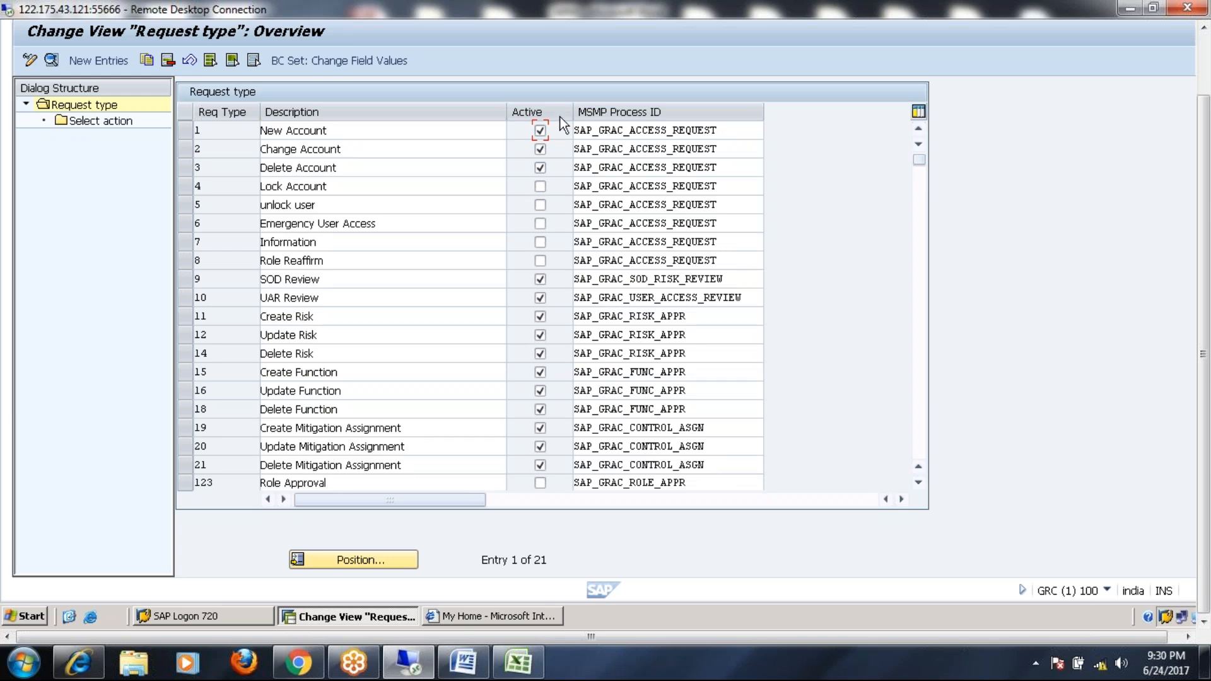
drag(1203, 120, 1203, 54)
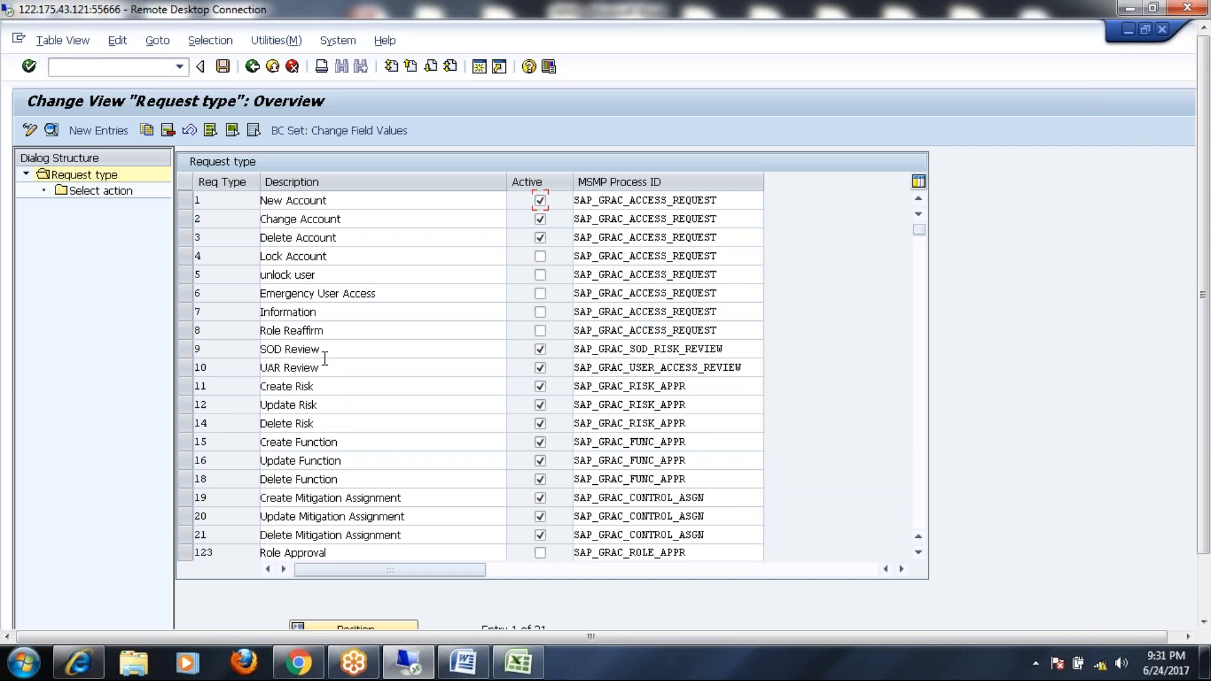
click(223, 66)
drag(1207, 408, 1209, 489)
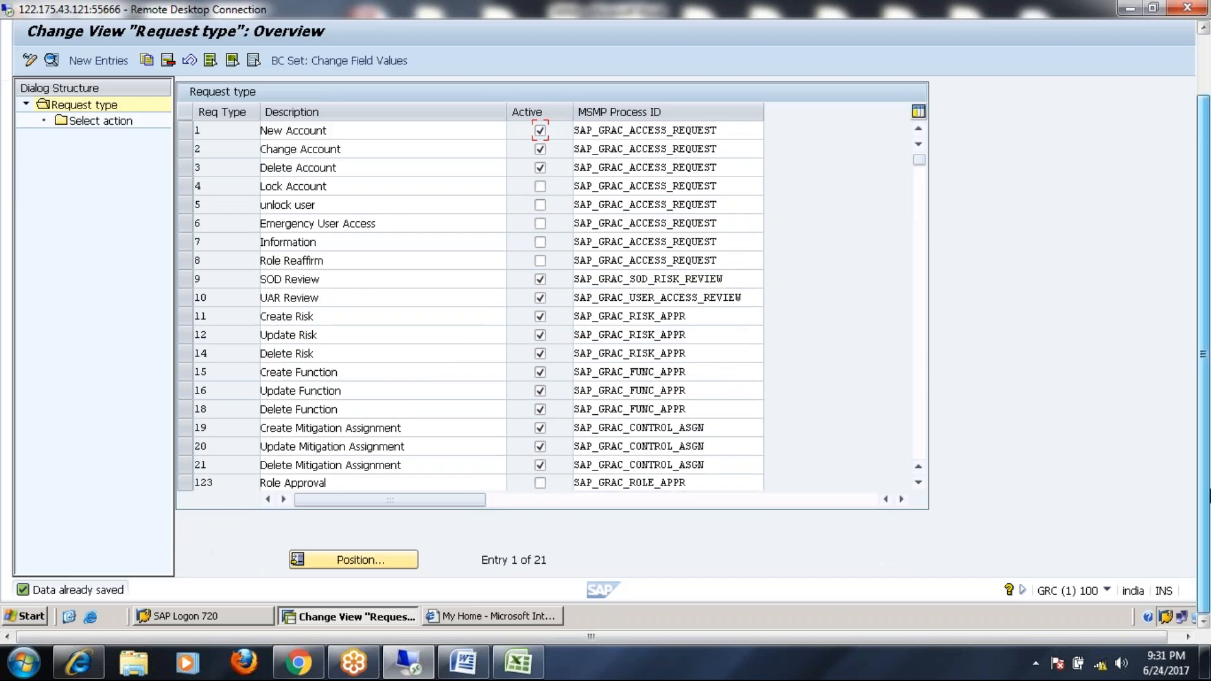
Step: Switch to the SAP Business Client, check the request types offered in a new Access Request, close the form and return to the request type overview
click(468, 616)
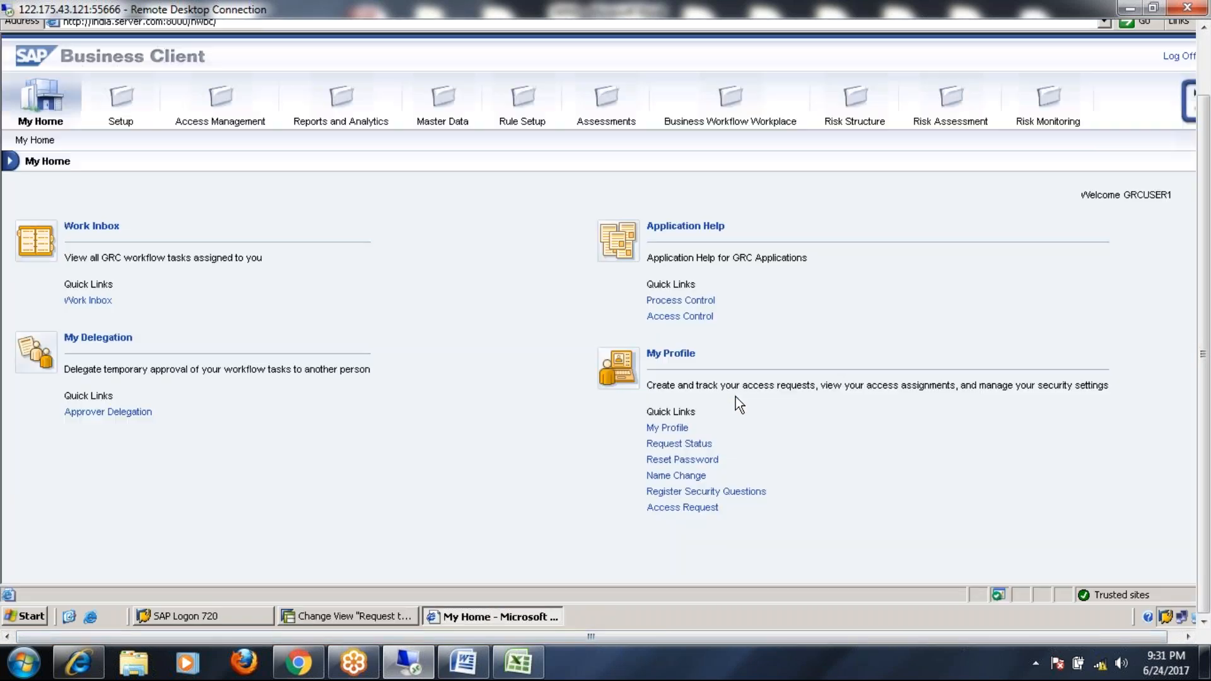
click(675, 509)
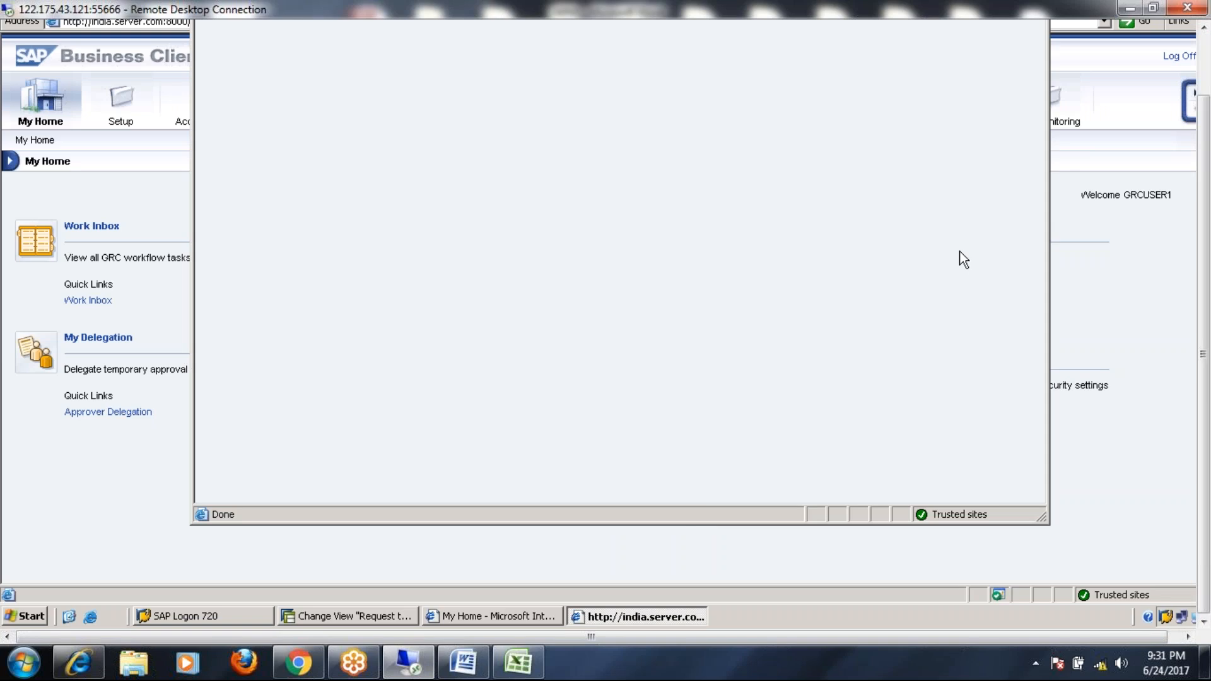
drag(1203, 205, 1204, 160)
click(870, 184)
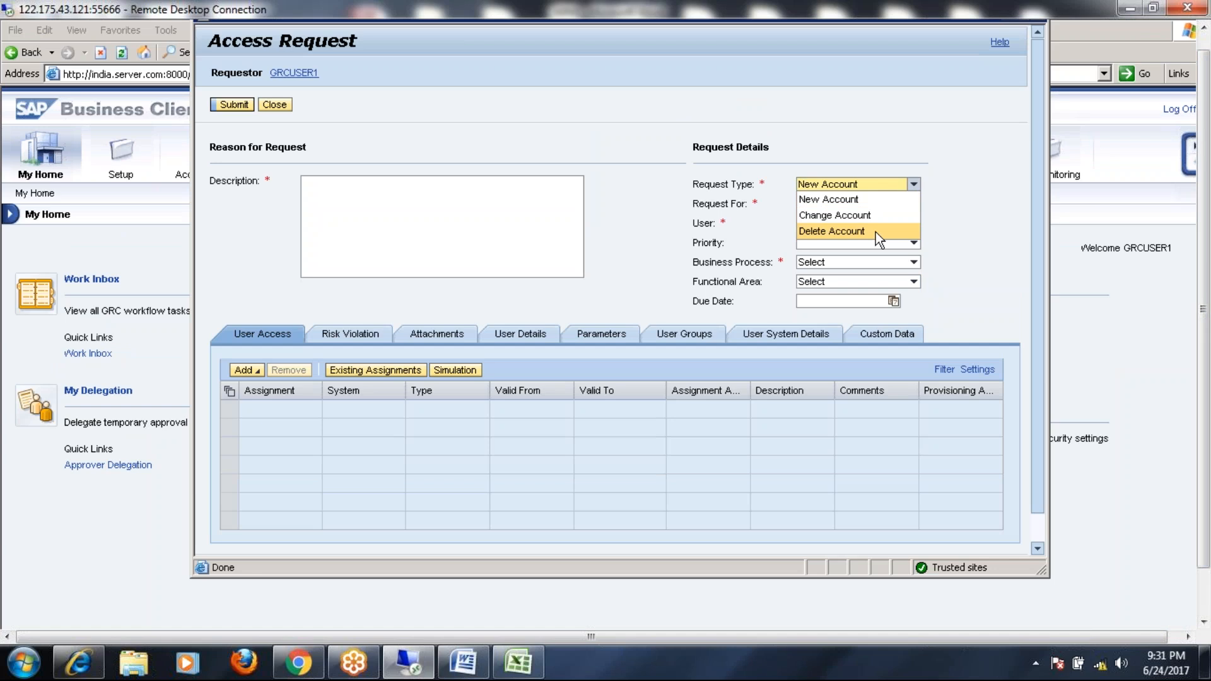
click(974, 223)
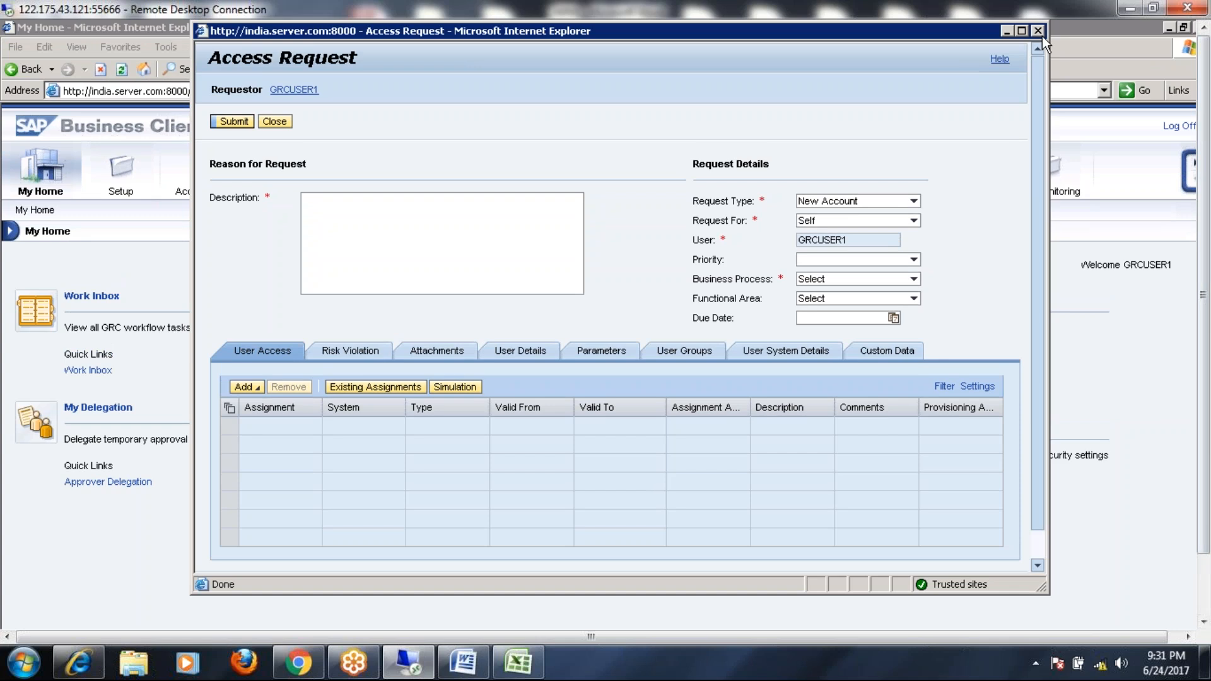
click(1038, 30)
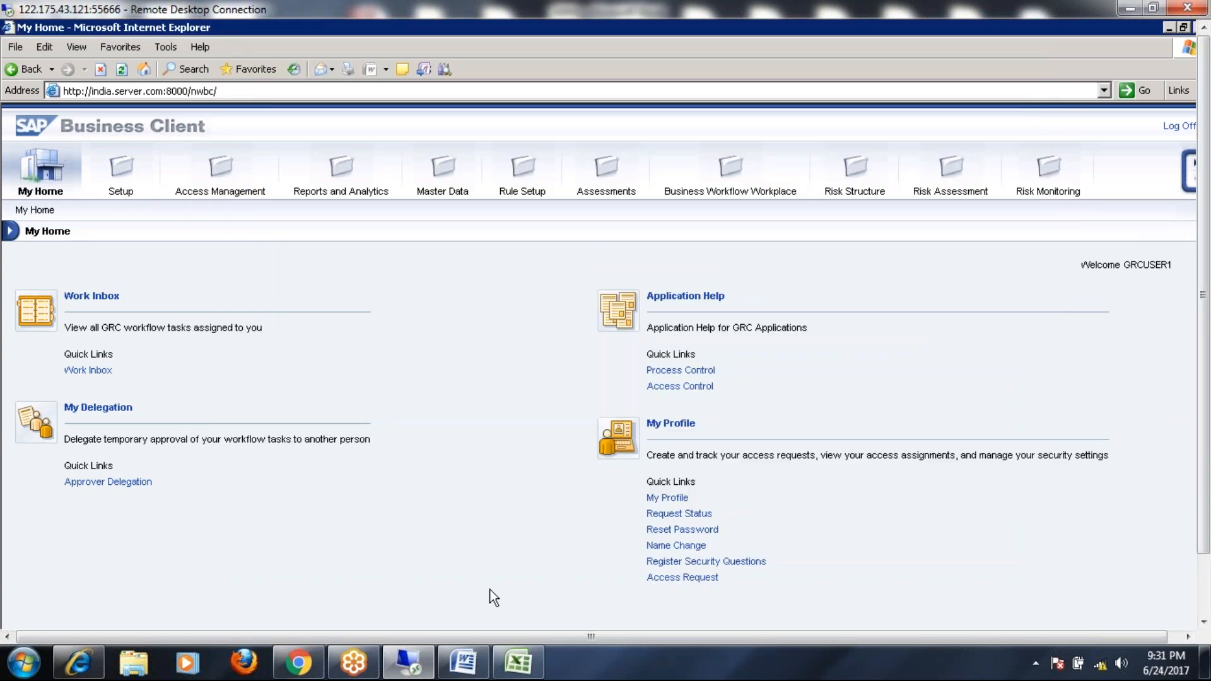
click(406, 661)
click(407, 661)
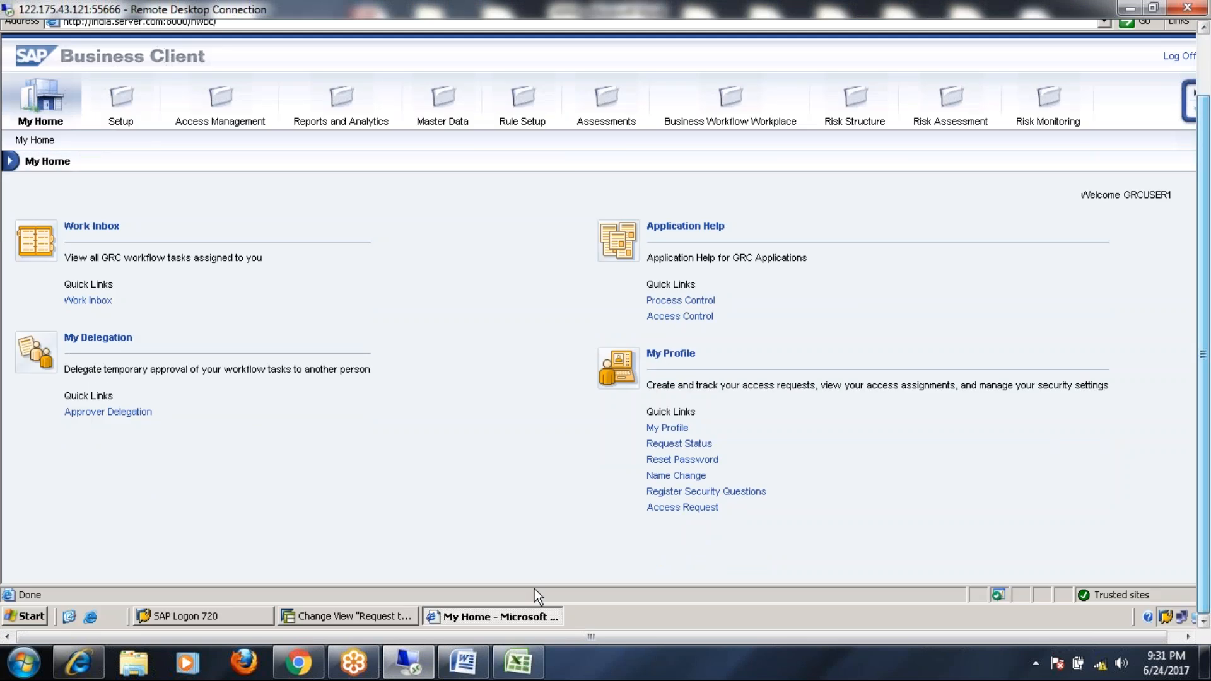
click(350, 615)
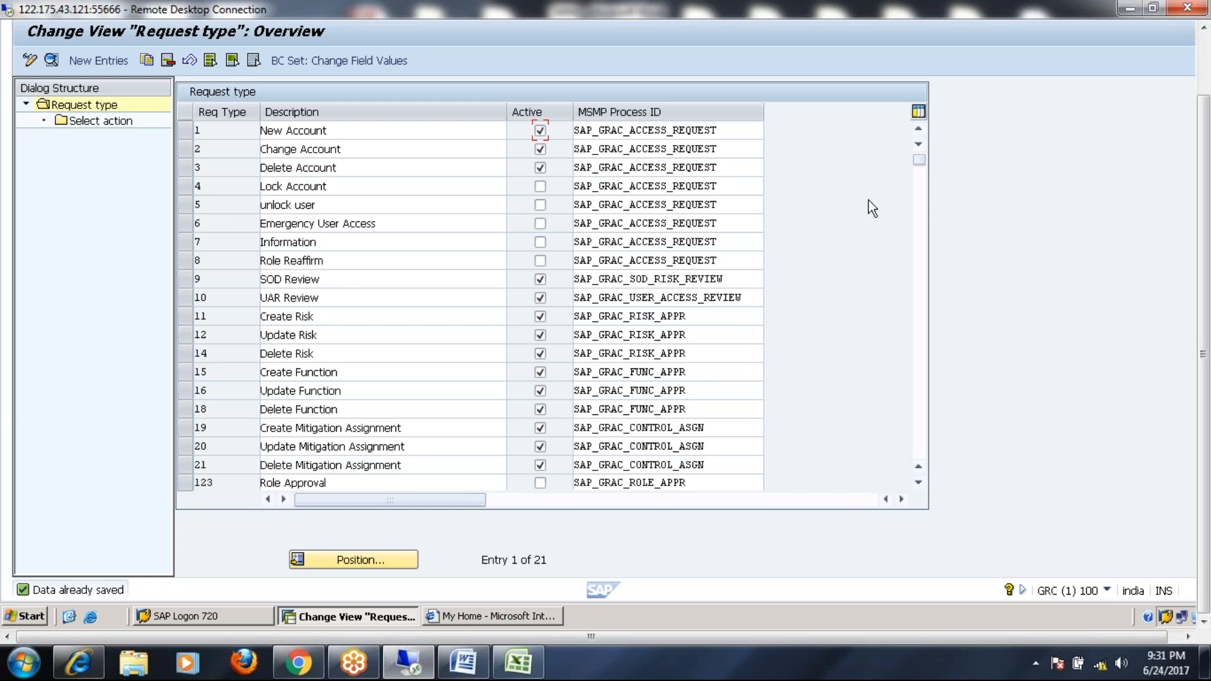
drag(1207, 132, 1209, 70)
Step: Switch to the ARM document in Word, review the request types listed under each approval workflow, and save the document
click(464, 662)
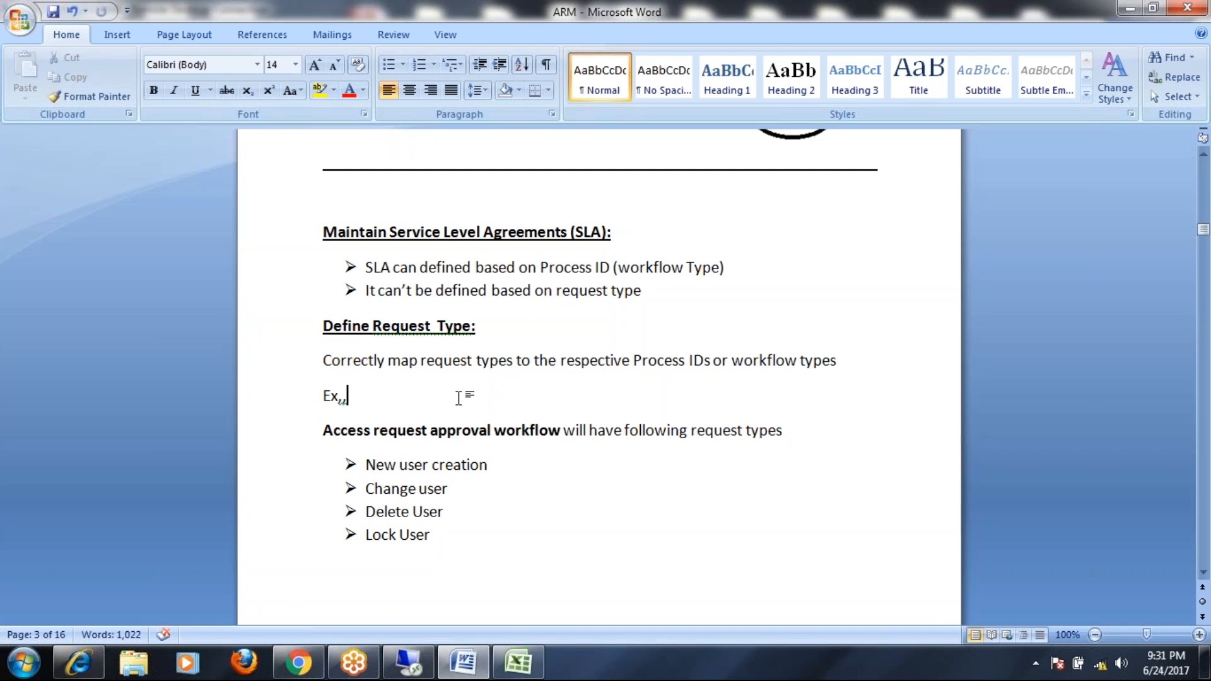
text(,,)
drag(326, 430, 544, 436)
scroll(473, 517, down, 5)
scroll(472, 515, down, 1)
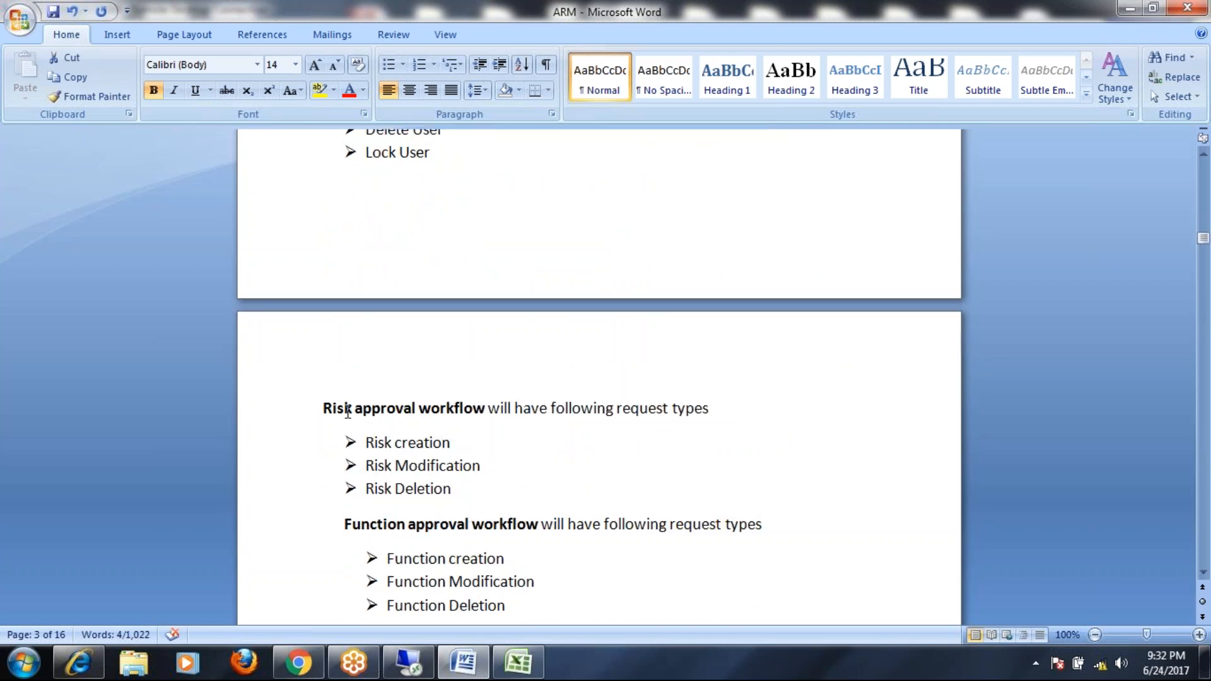
scroll(410, 448, down, 4)
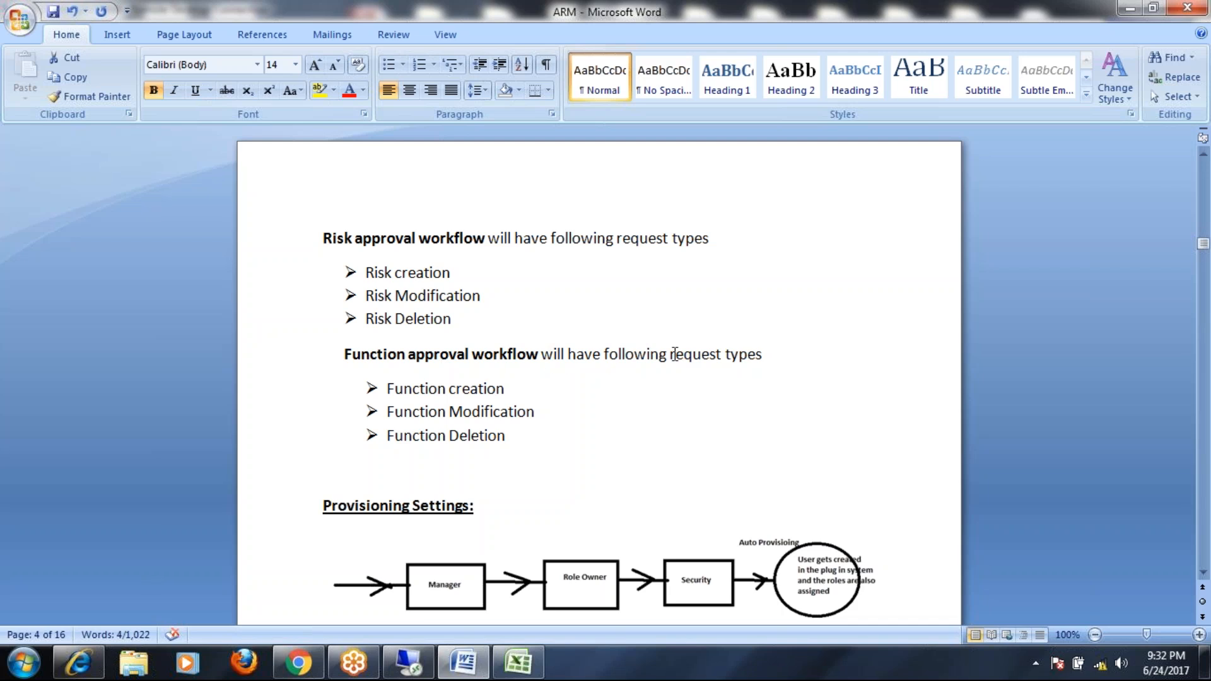
scroll(522, 476, up, 8)
scroll(522, 476, up, 5)
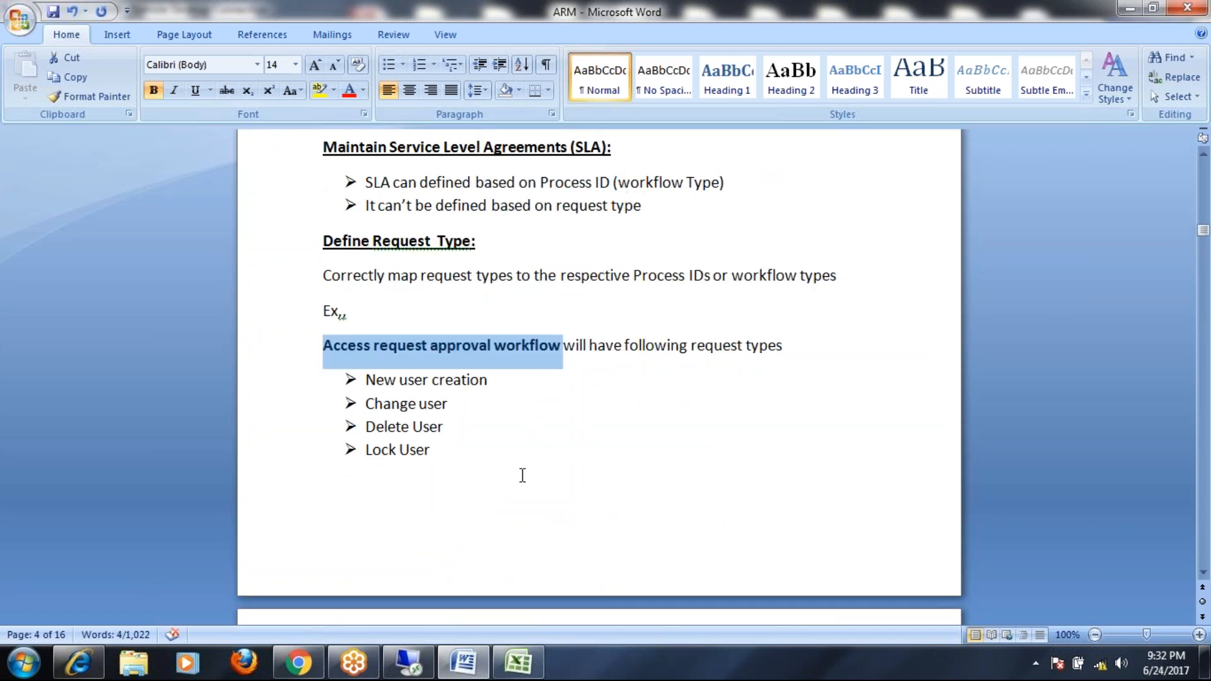
scroll(522, 476, down, 1)
scroll(522, 476, up, 2)
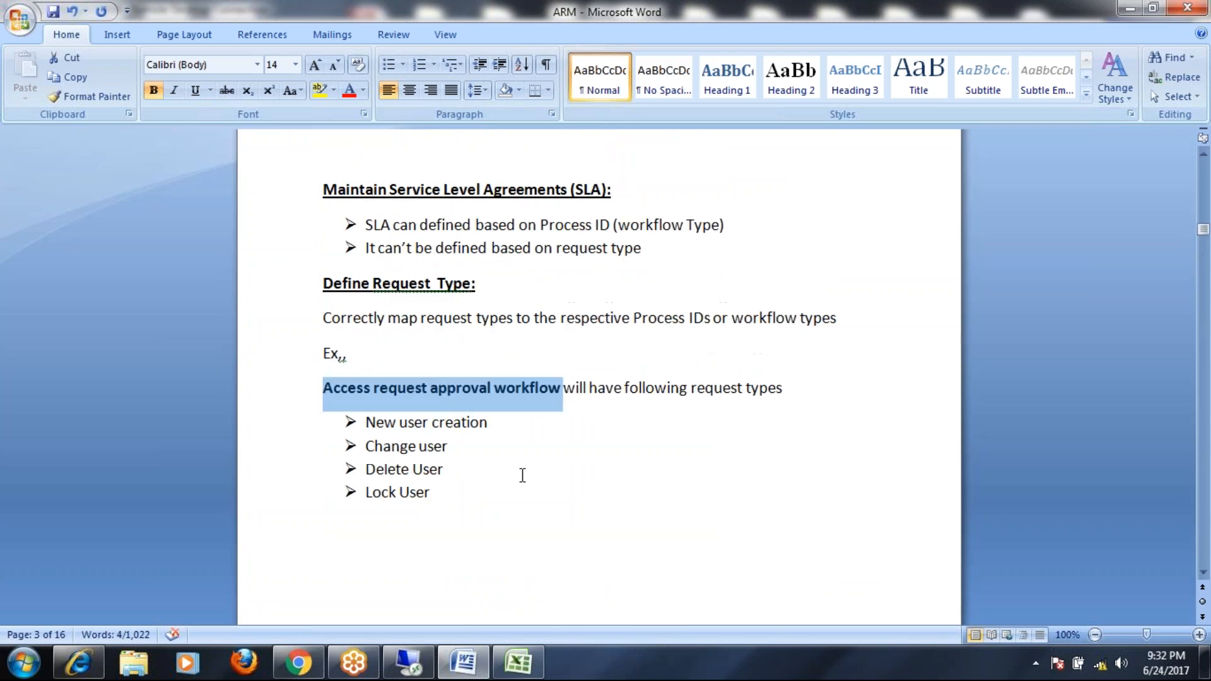
click(53, 11)
scroll(479, 503, down, 3)
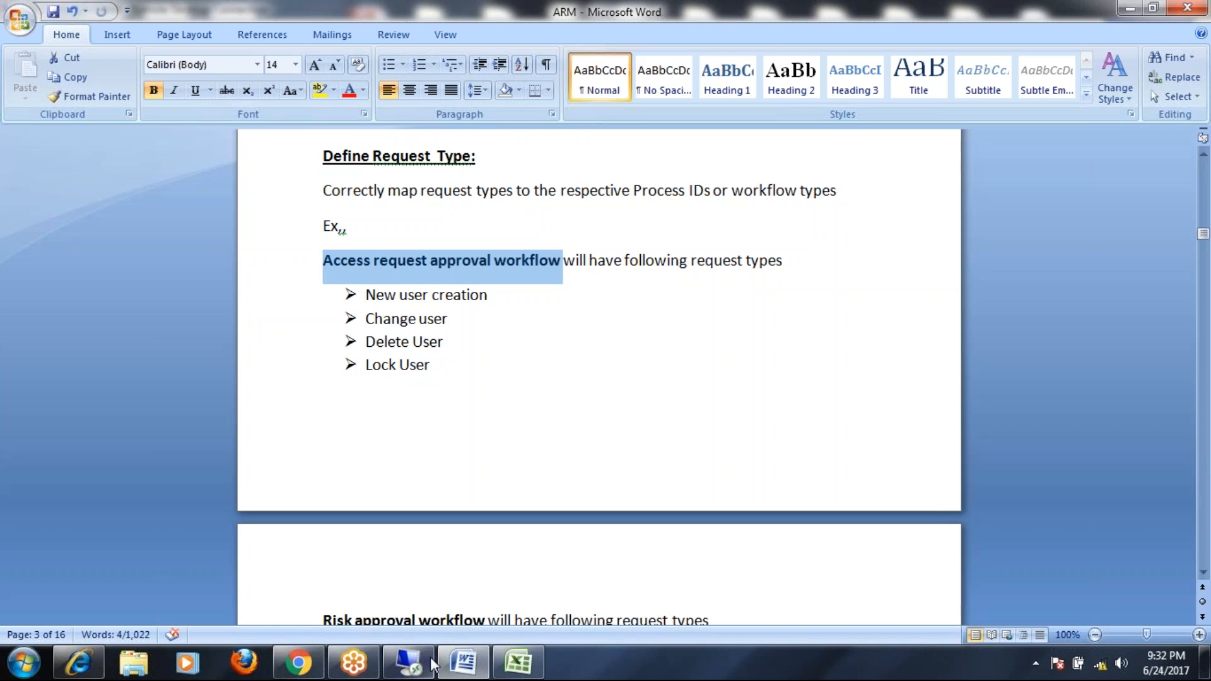
Step: Switch back to the SAP remote session, view the priorities in Maintain Priority Configuration, and return to the implementation guide
click(409, 662)
click(252, 66)
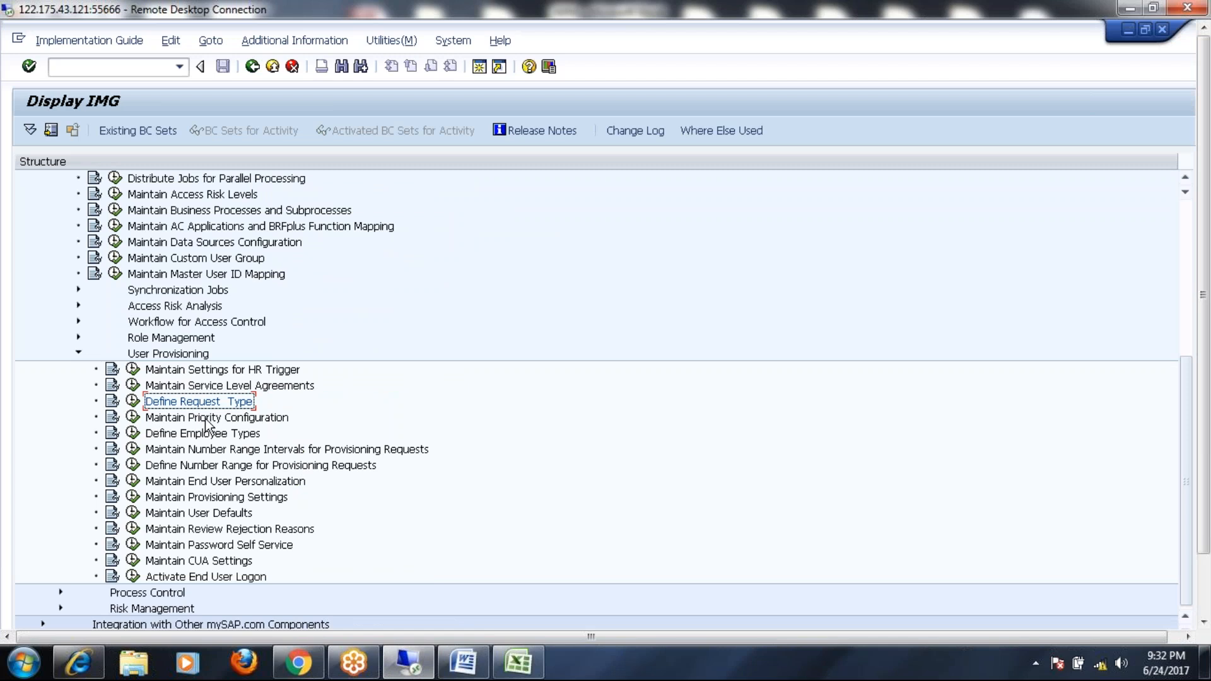
click(134, 419)
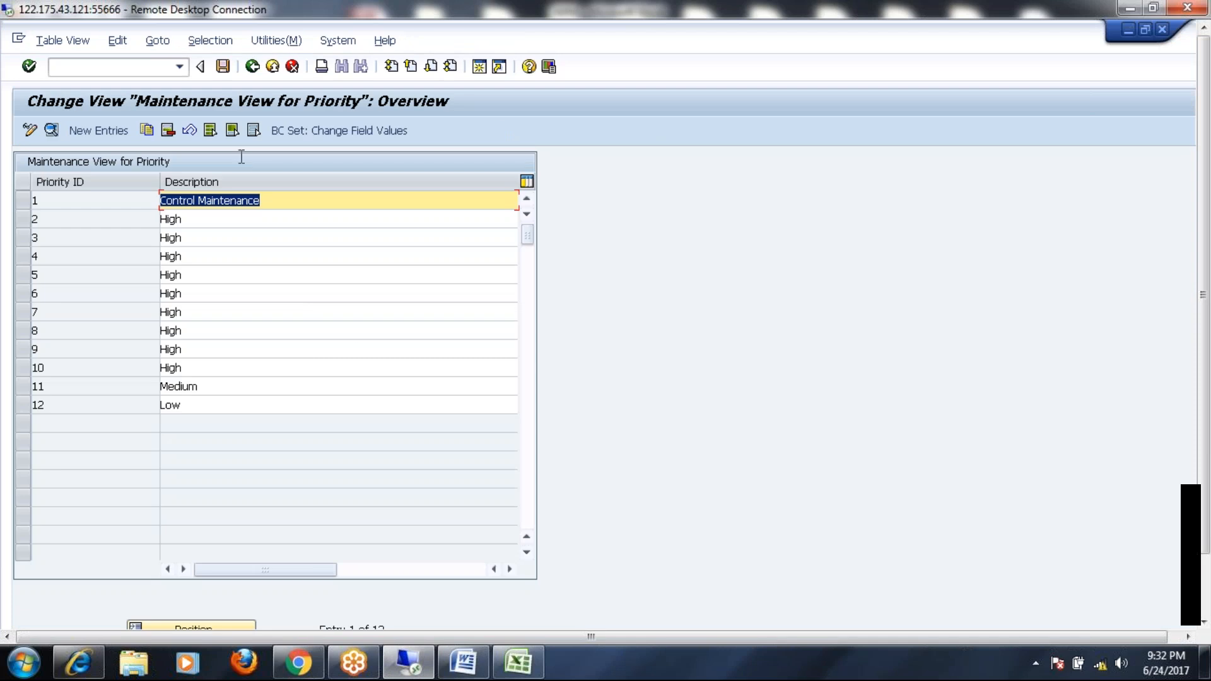
click(252, 67)
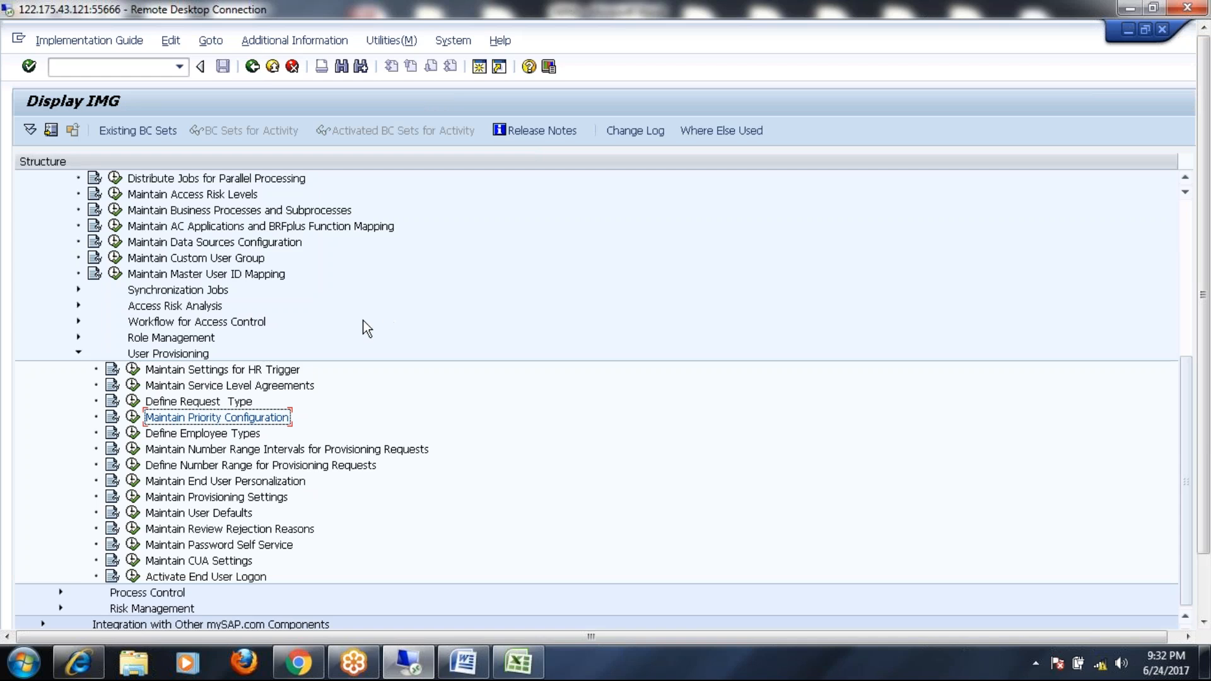
Step: Start a new priority entry with process ID SAP_GRAC_ACCESS_REQUEST and exit the priority maintenance without saving
click(133, 416)
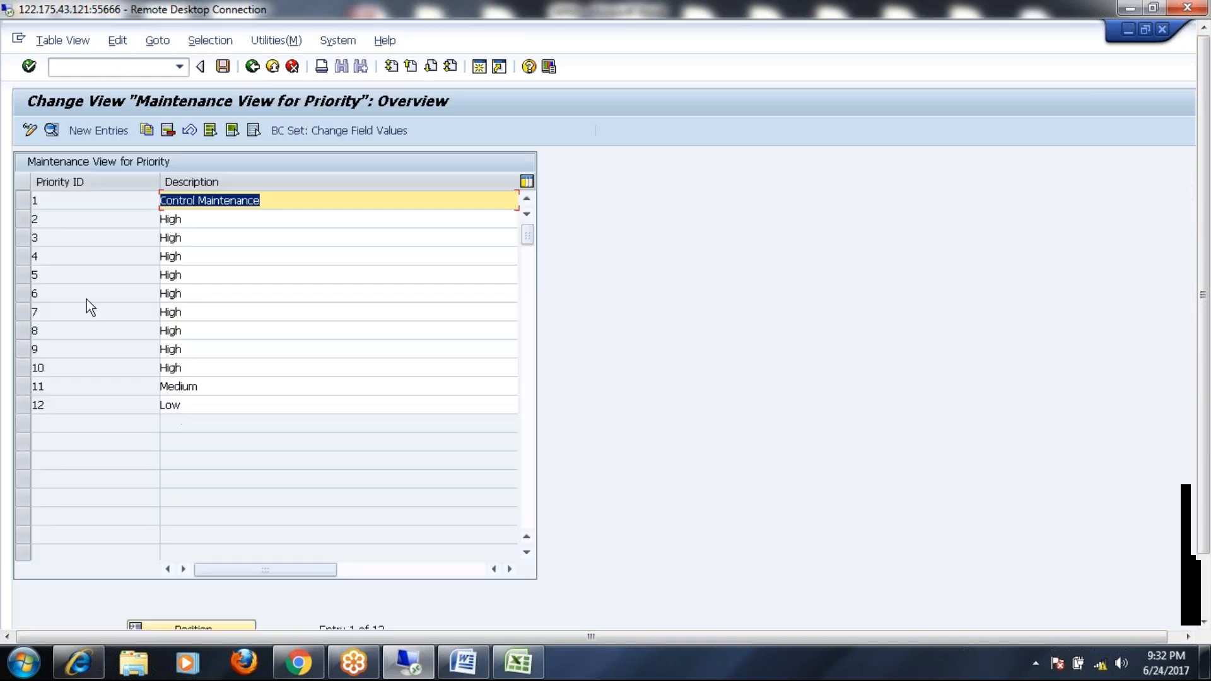
click(87, 131)
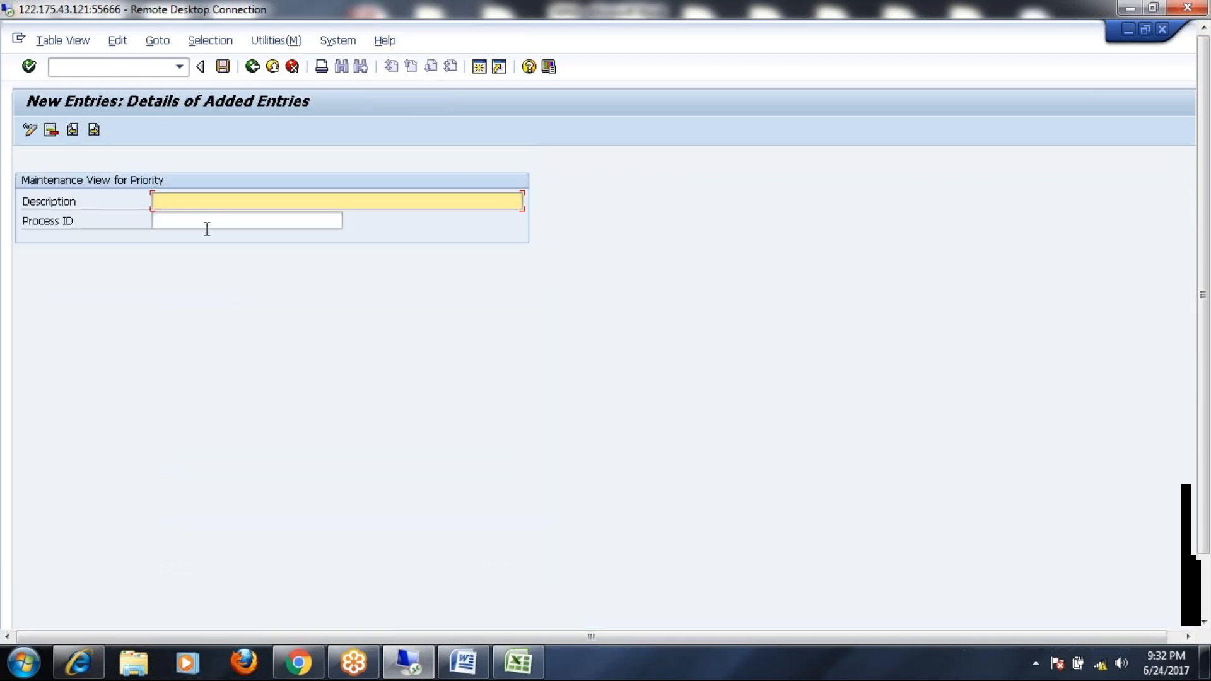
click(181, 221)
click(181, 201)
click(182, 223)
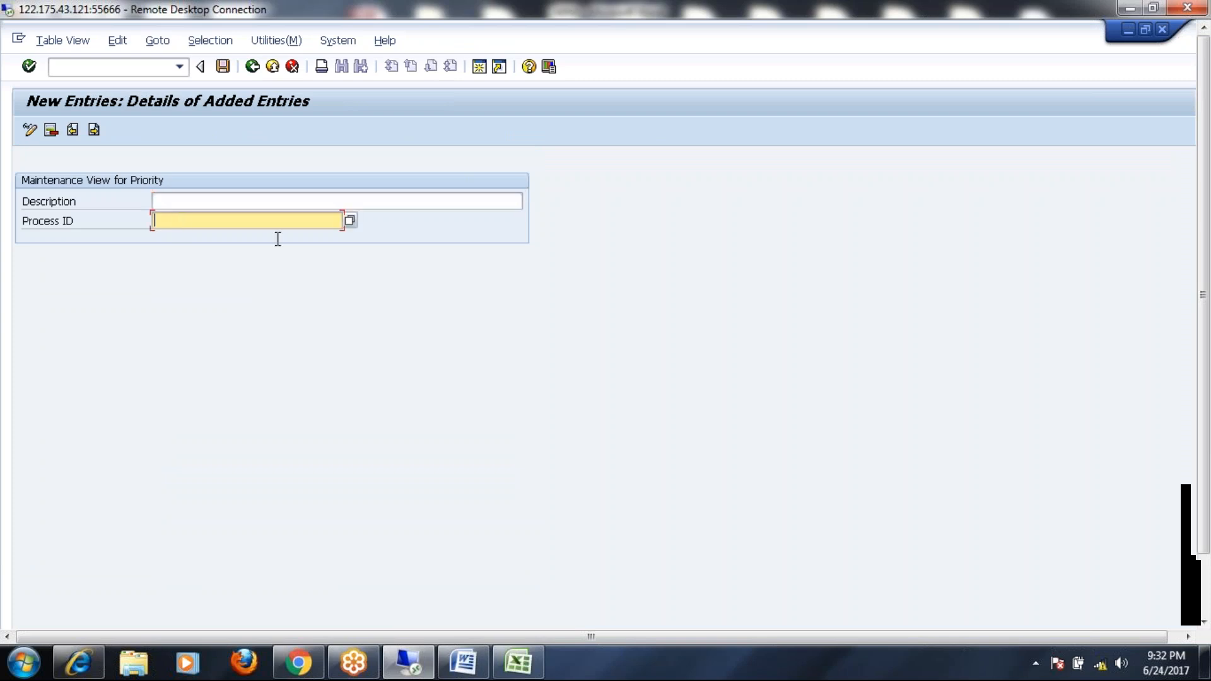
click(350, 220)
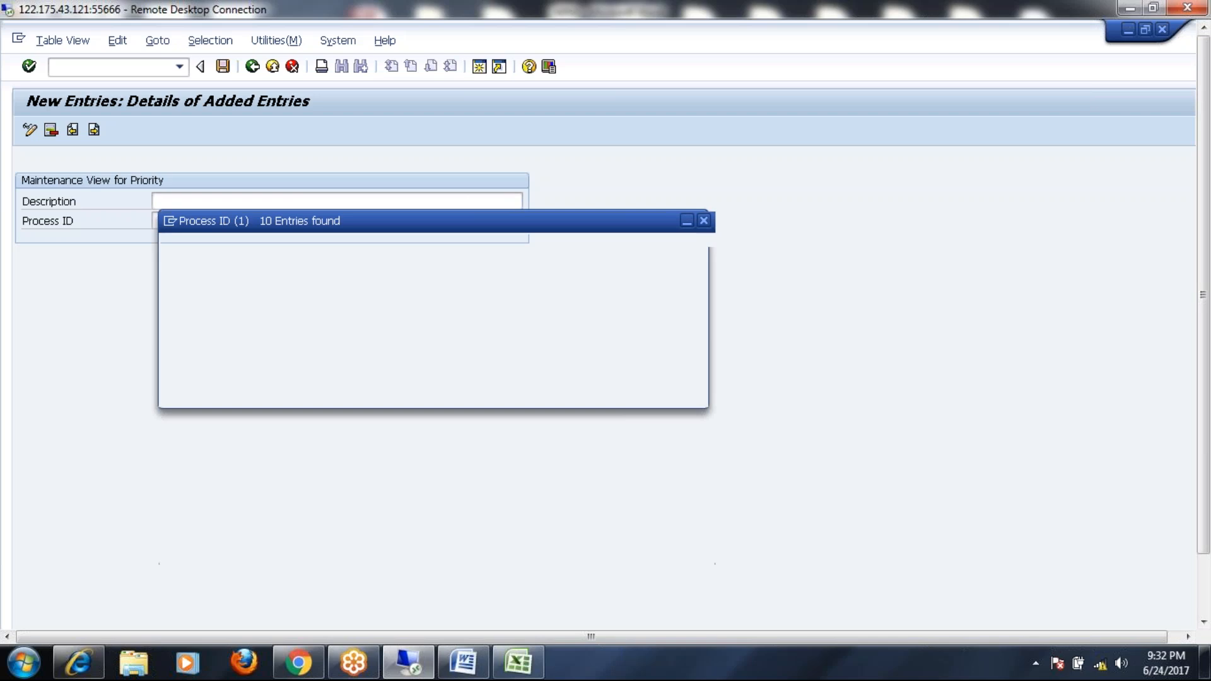
double_click(221, 327)
click(200, 199)
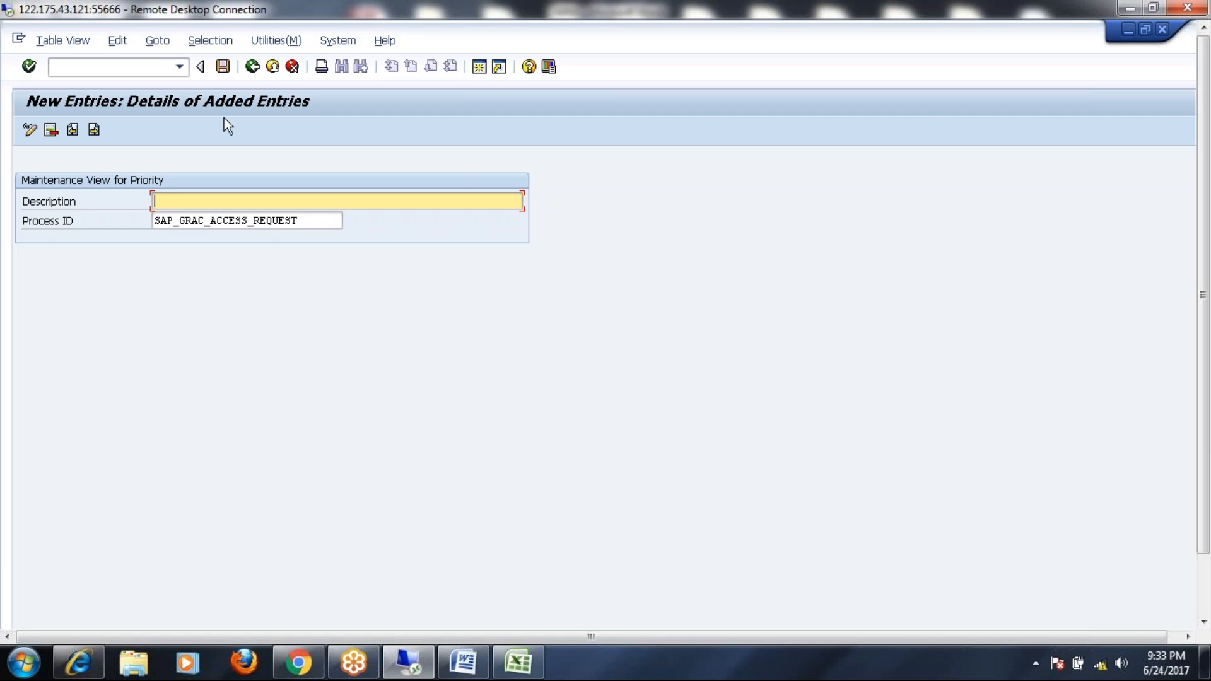
click(256, 69)
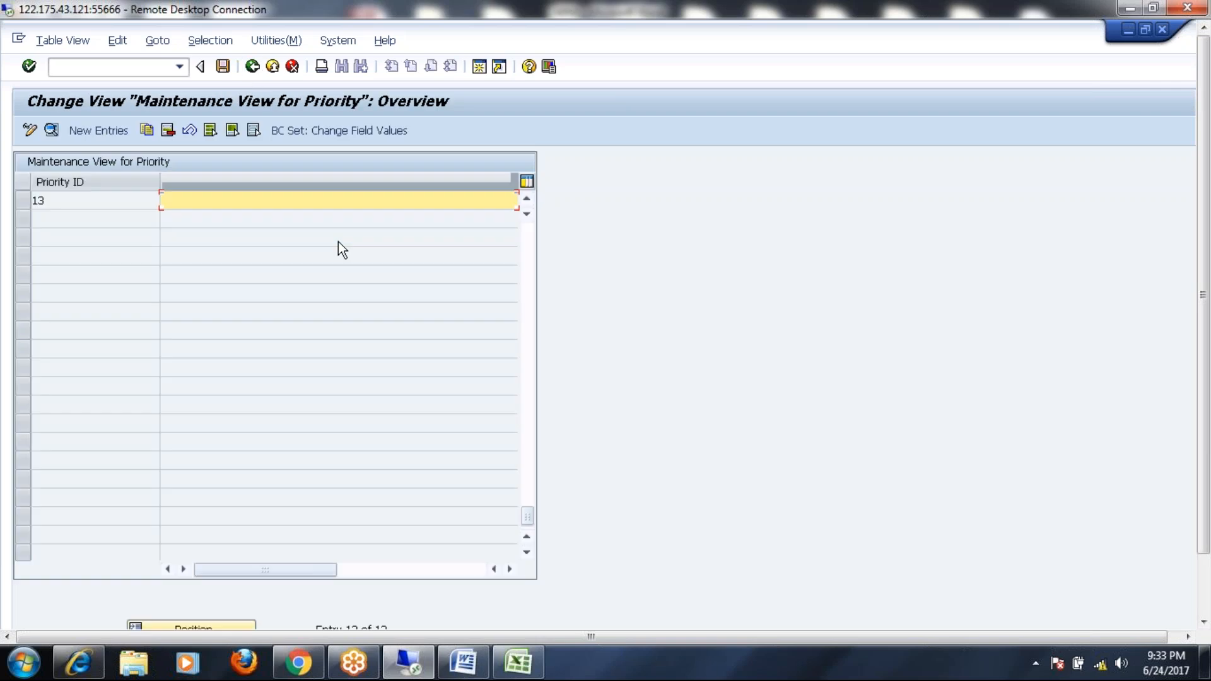
click(253, 69)
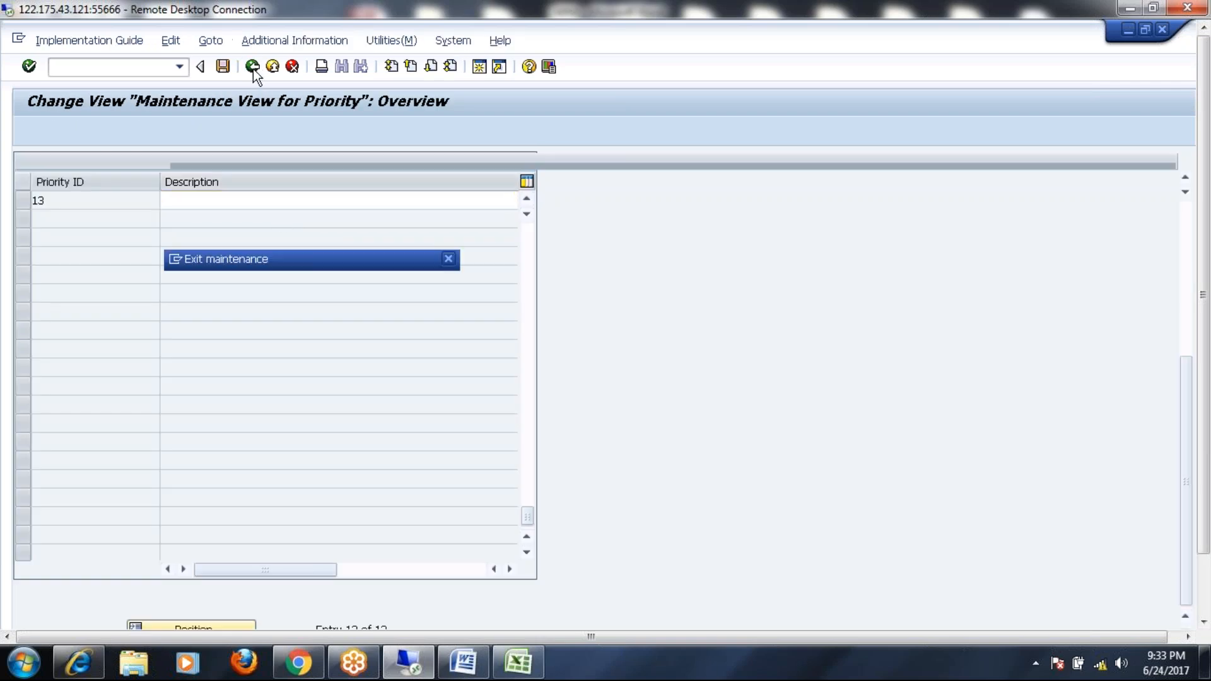
click(320, 348)
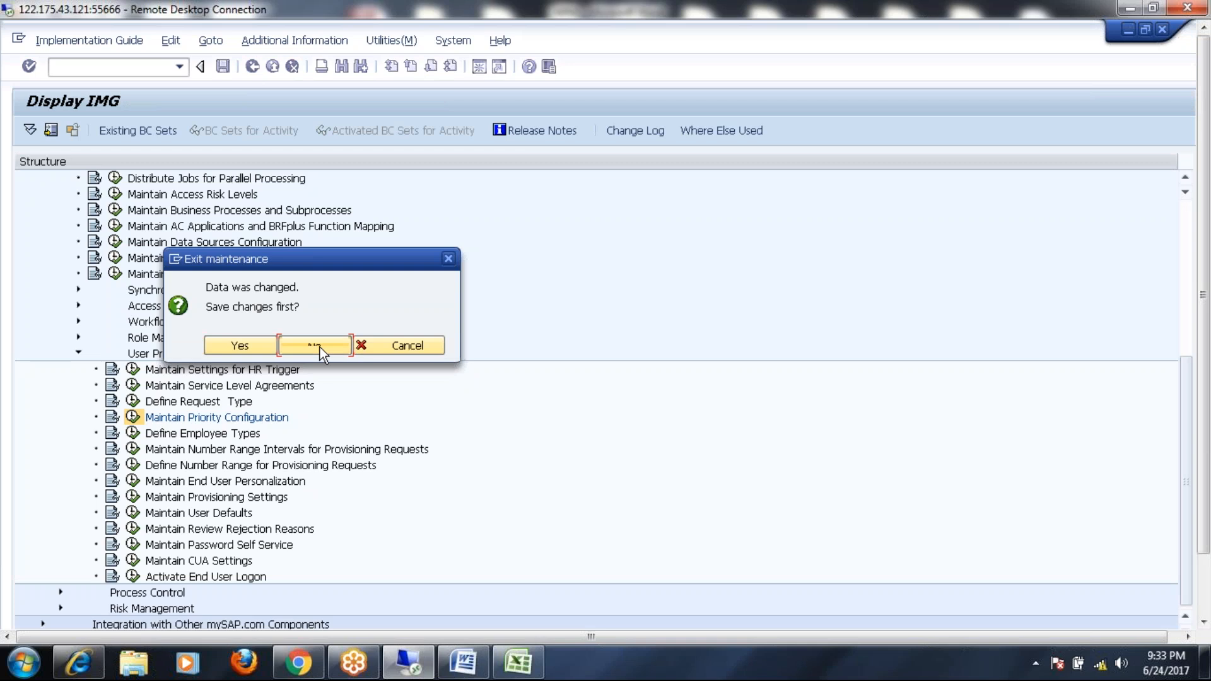
Step: Under Define Employee Types, create and save an employee type described as FTE, and return to the employee type overview
click(133, 433)
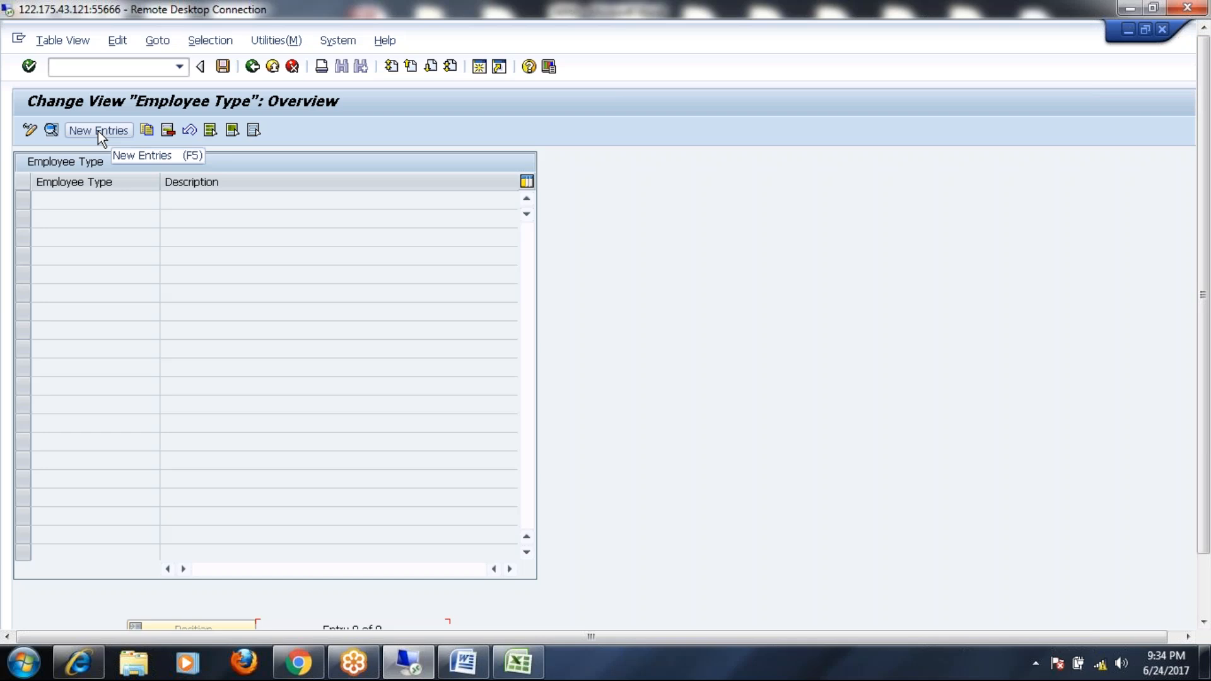
click(97, 131)
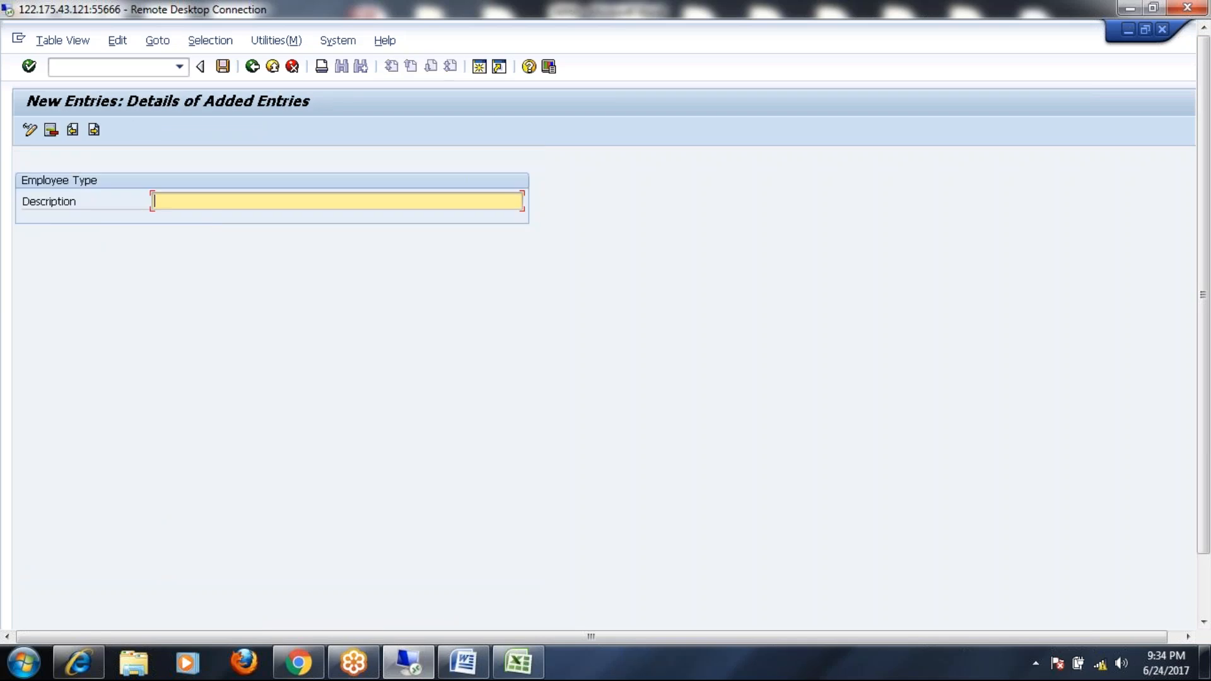
text(FTE)
click(224, 67)
click(254, 67)
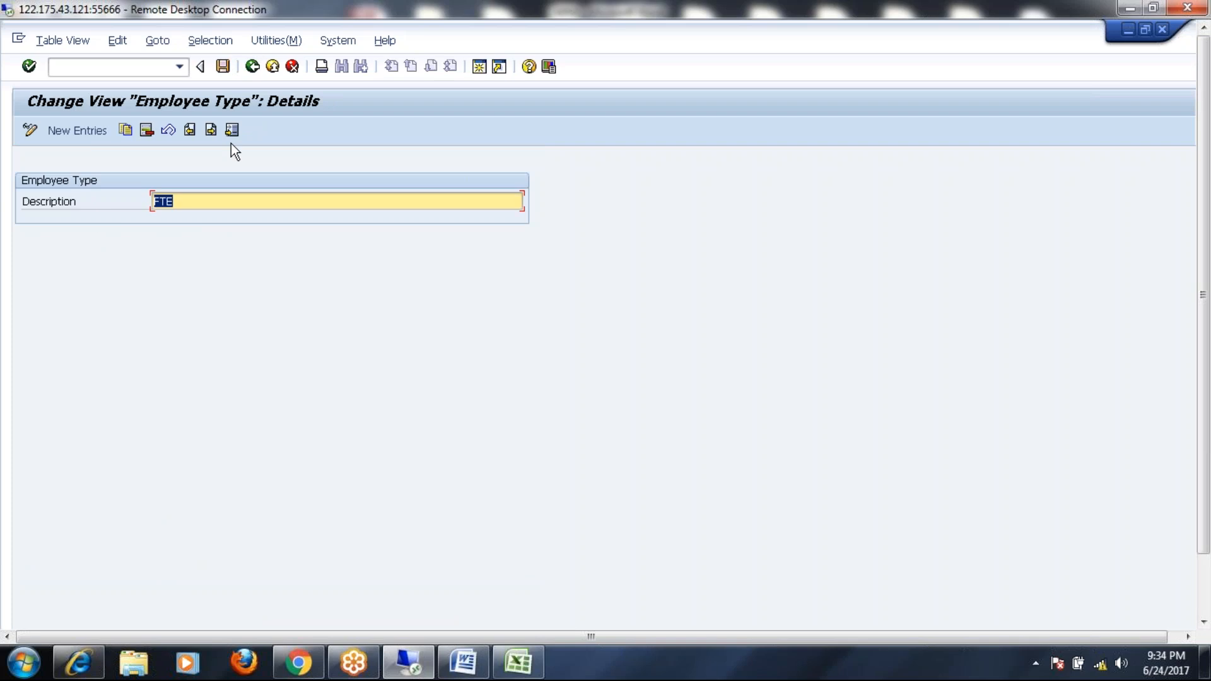
click(250, 68)
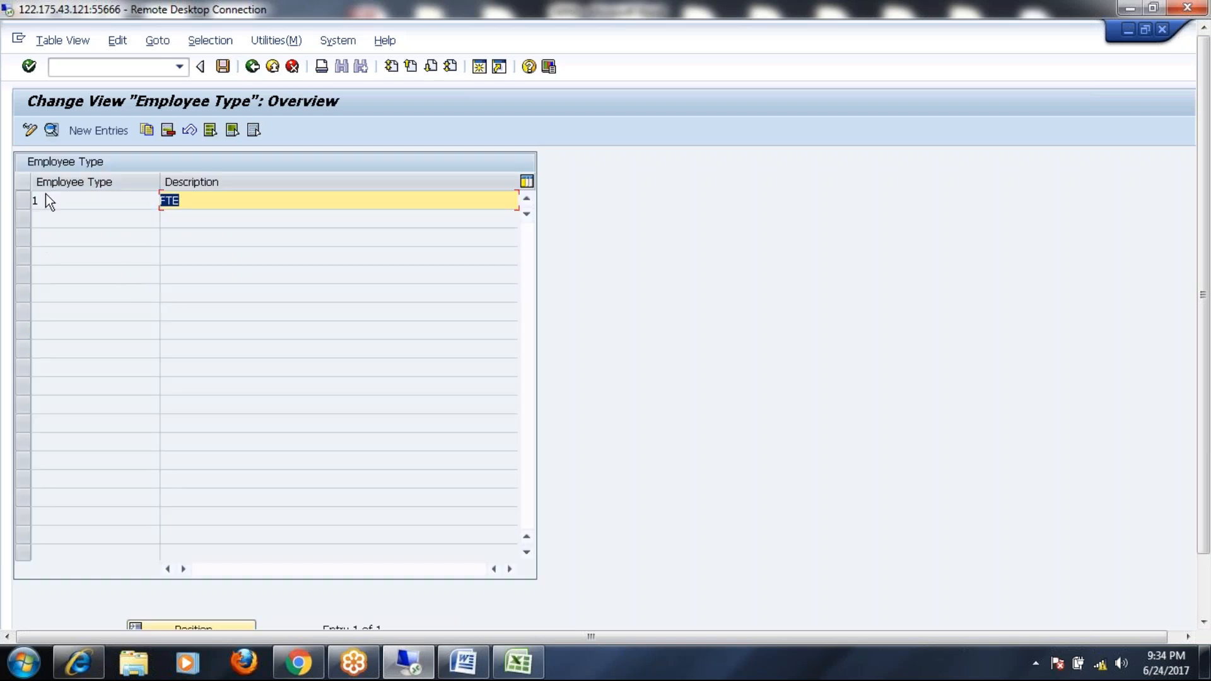
Step: Create and save a second employee type described as Contractor, and return to the implementation guide
click(95, 131)
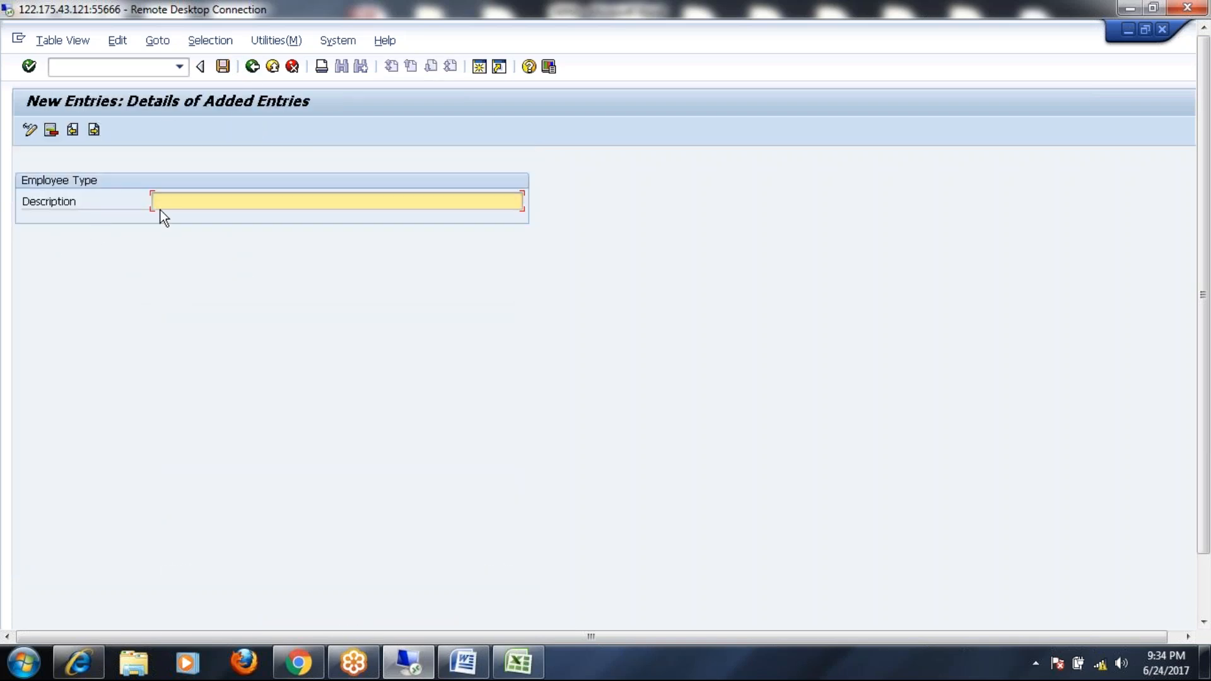
text(Contractor)
click(224, 67)
click(252, 67)
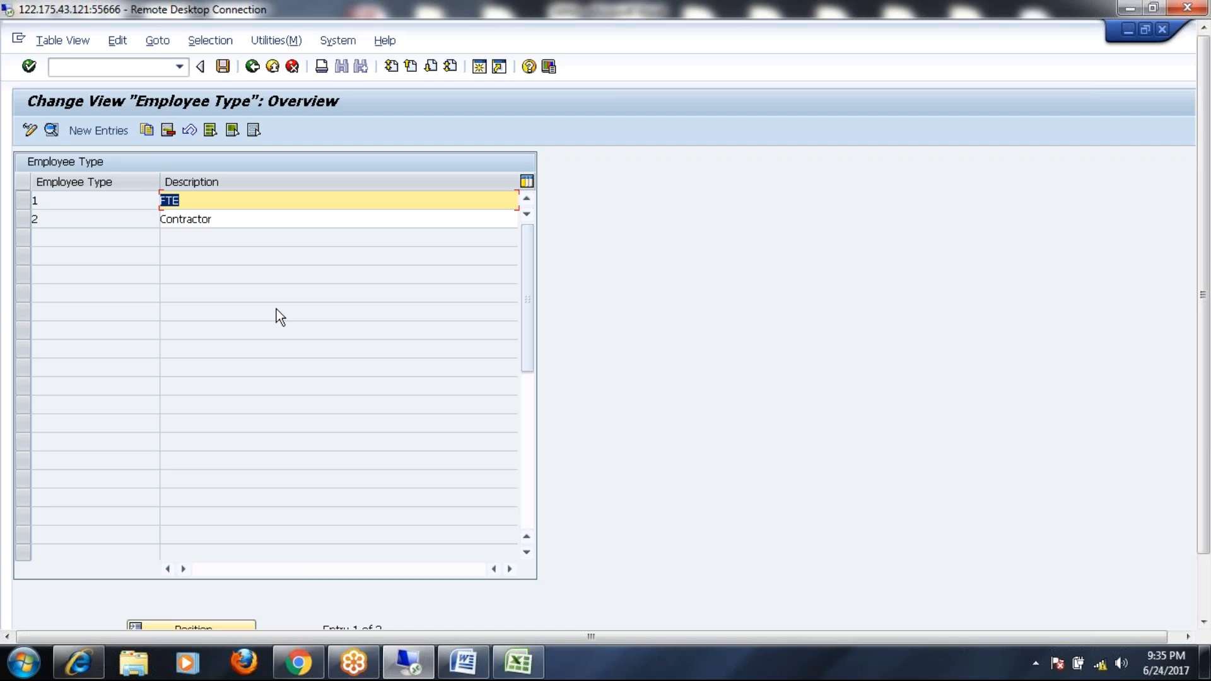
click(252, 67)
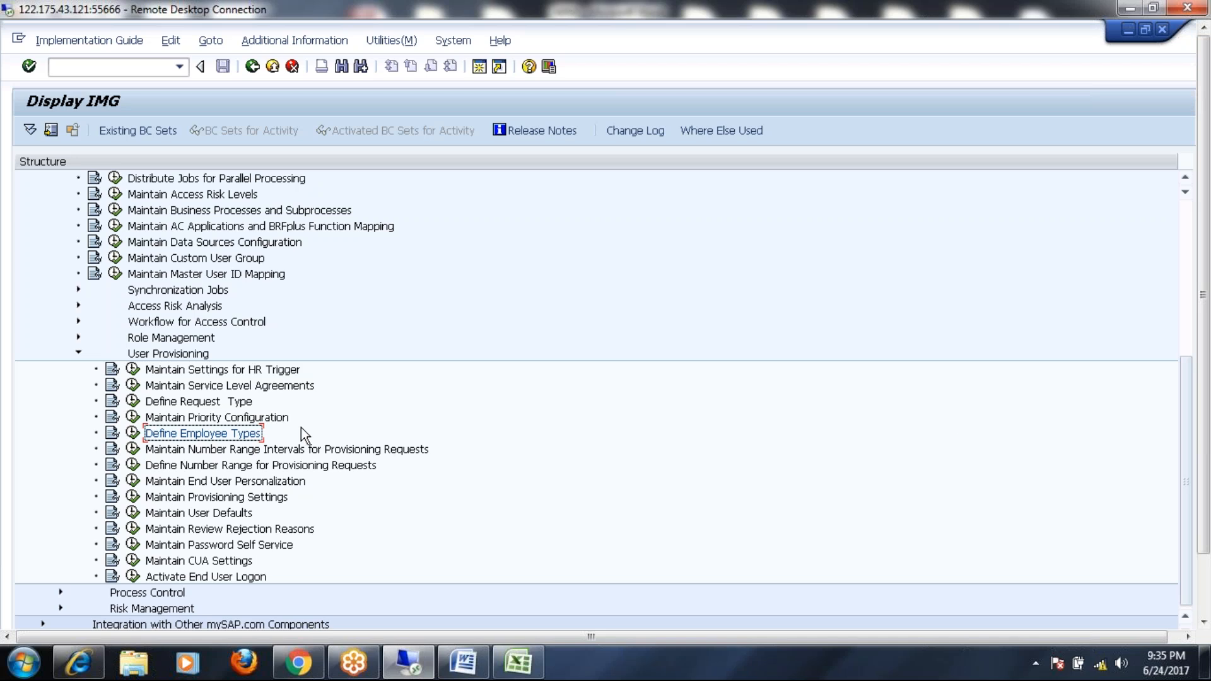
drag(1204, 347, 1204, 408)
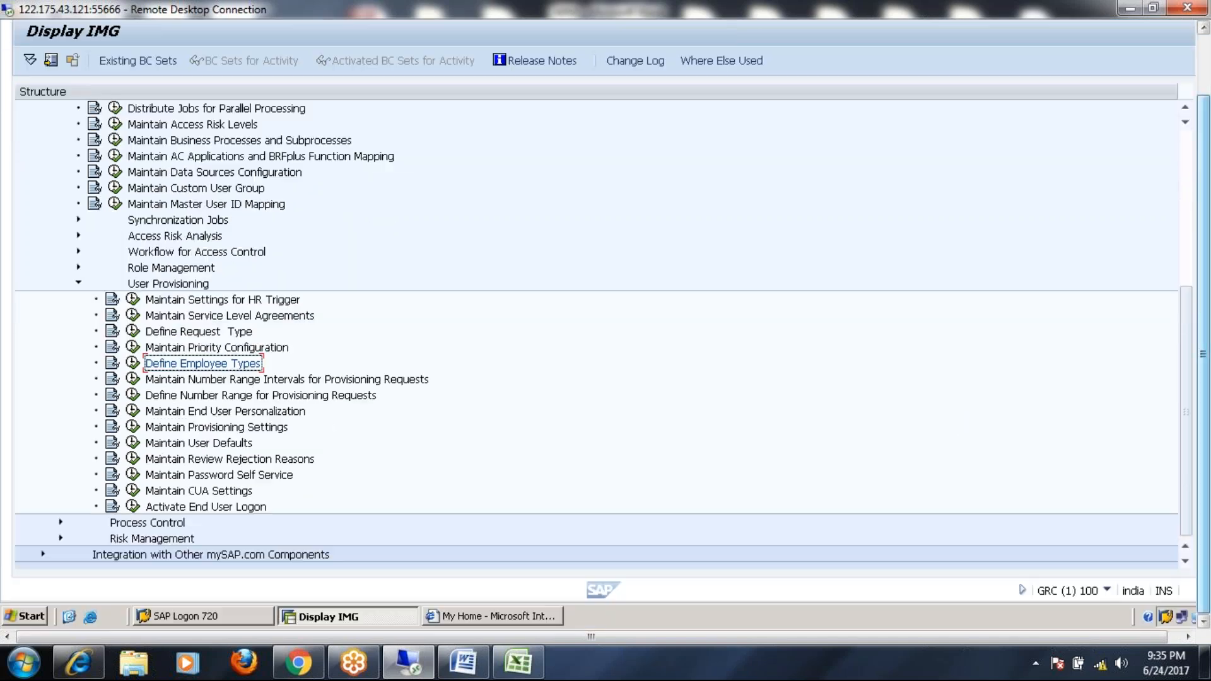